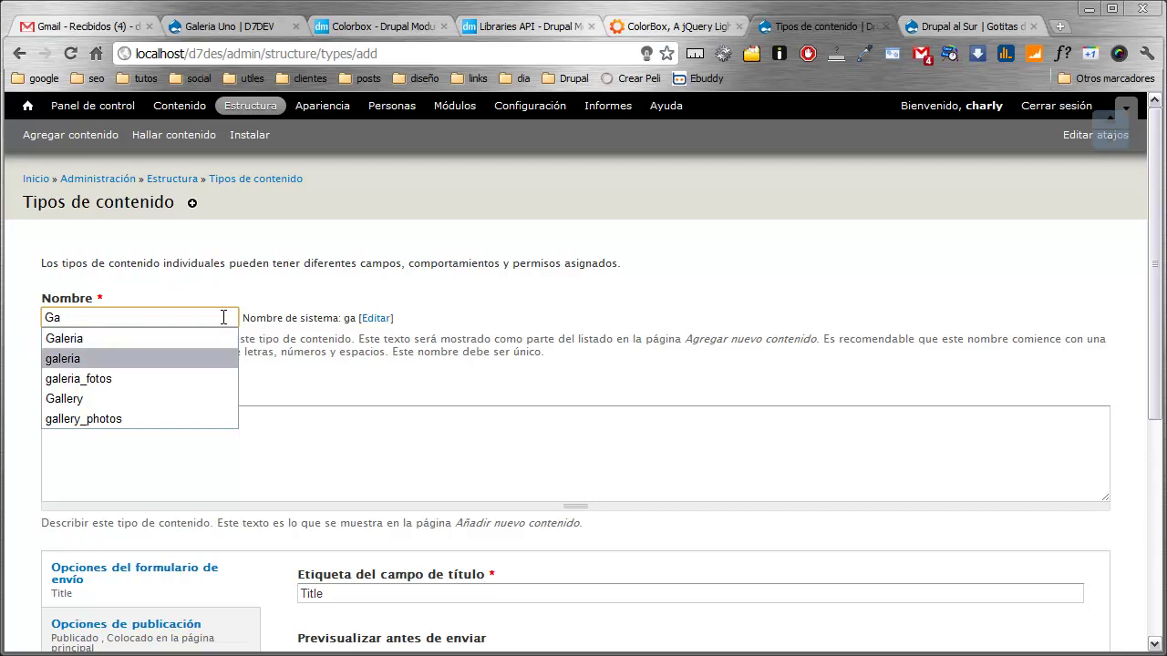
Step: Name the new content type "Galeria de Fotos"
key(Down)
key(Down)
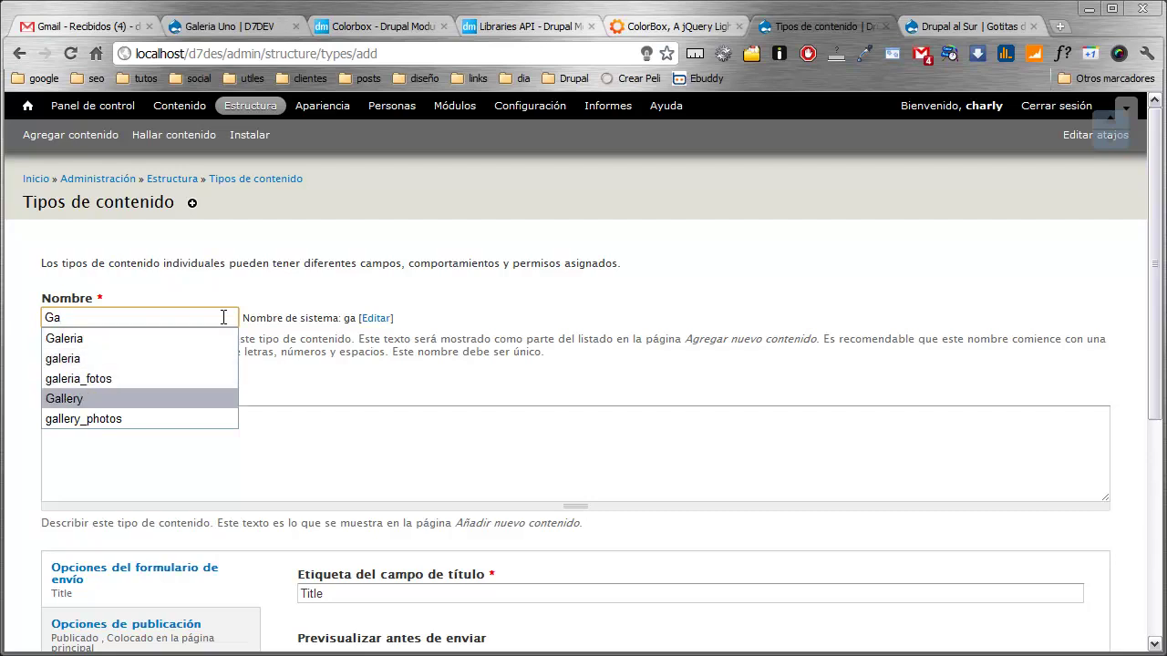
text(leria )
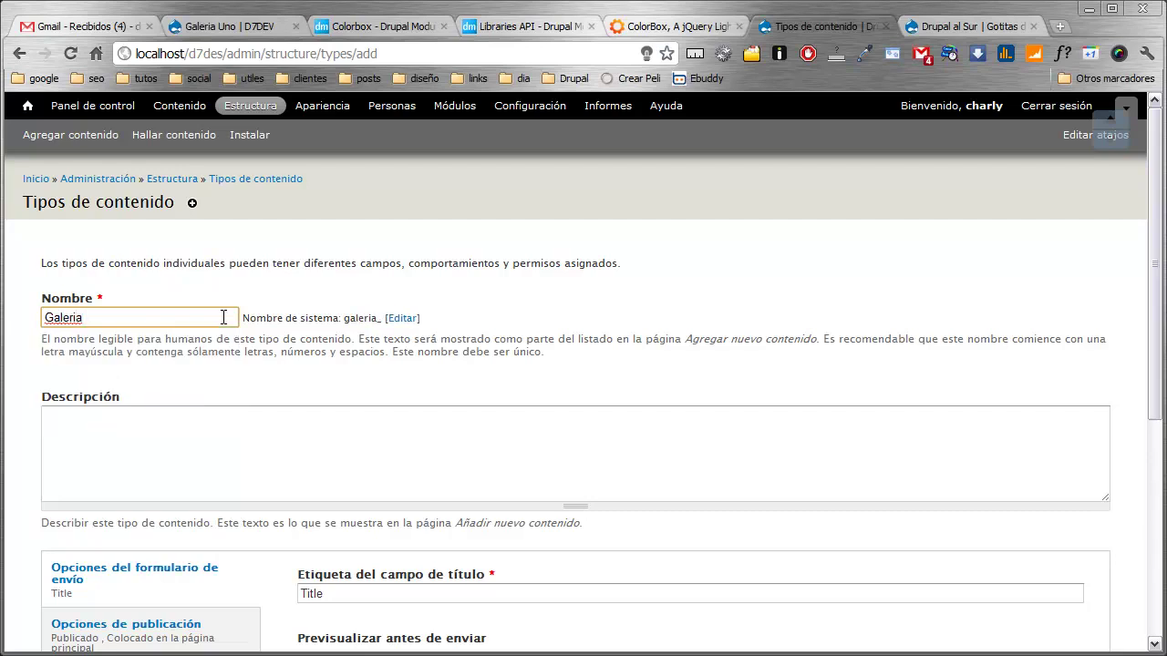
text(de Fotos)
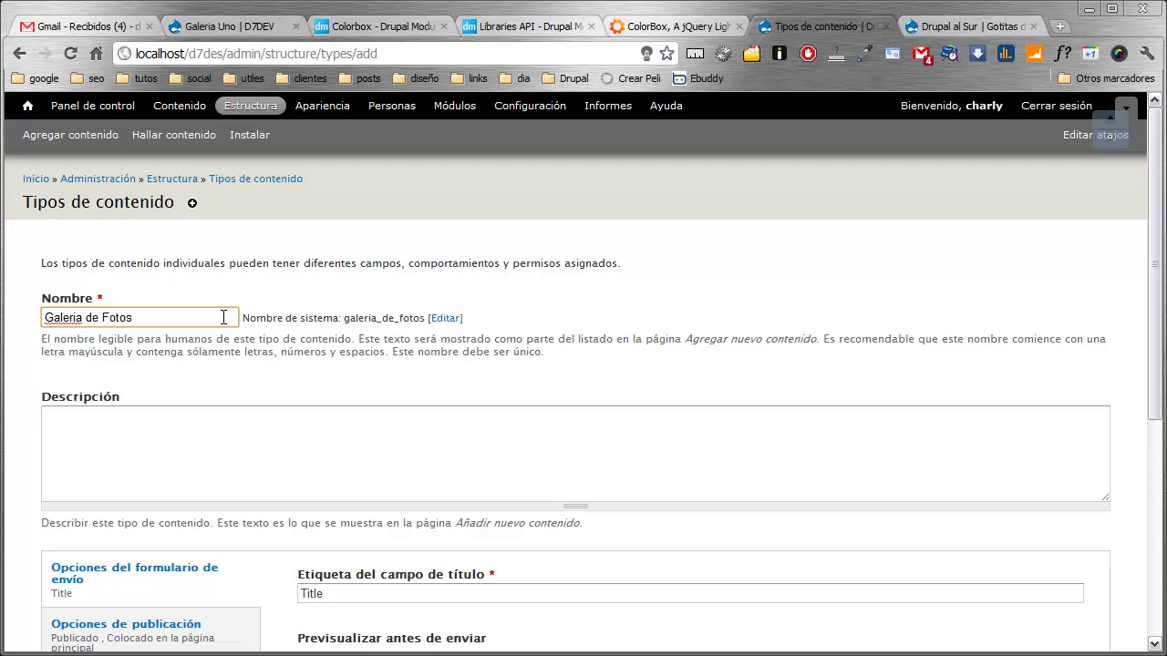
key(Tab)
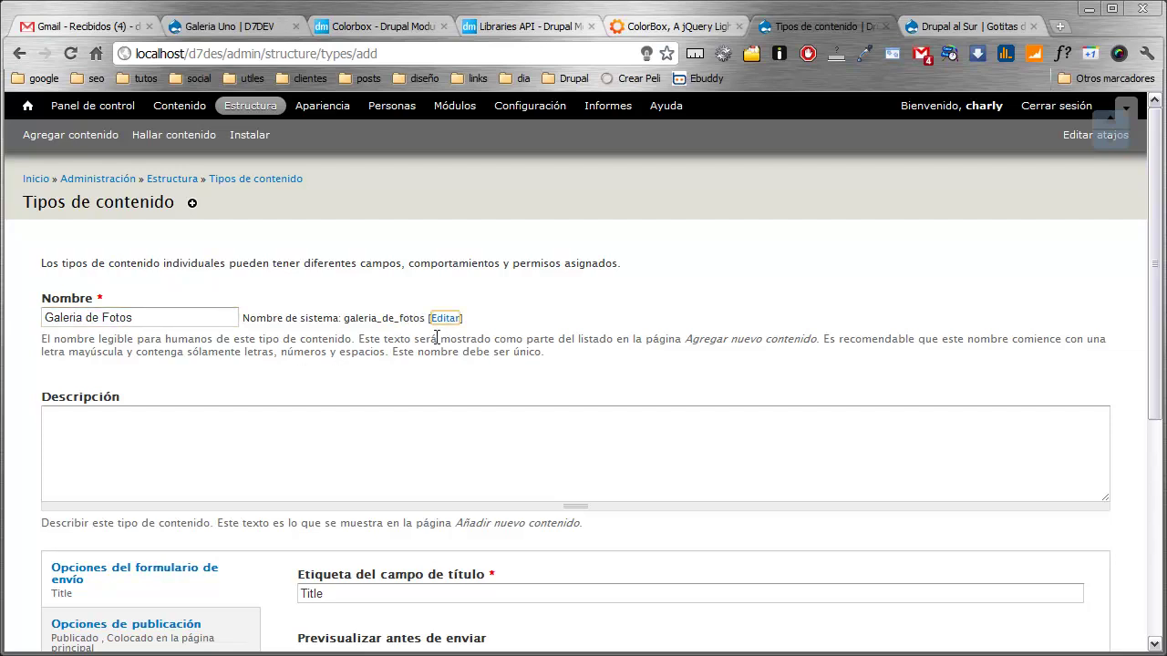
Step: Enter "Este contenido me permite agregar fotos a mis nodos." as the content type's description
click(266, 426)
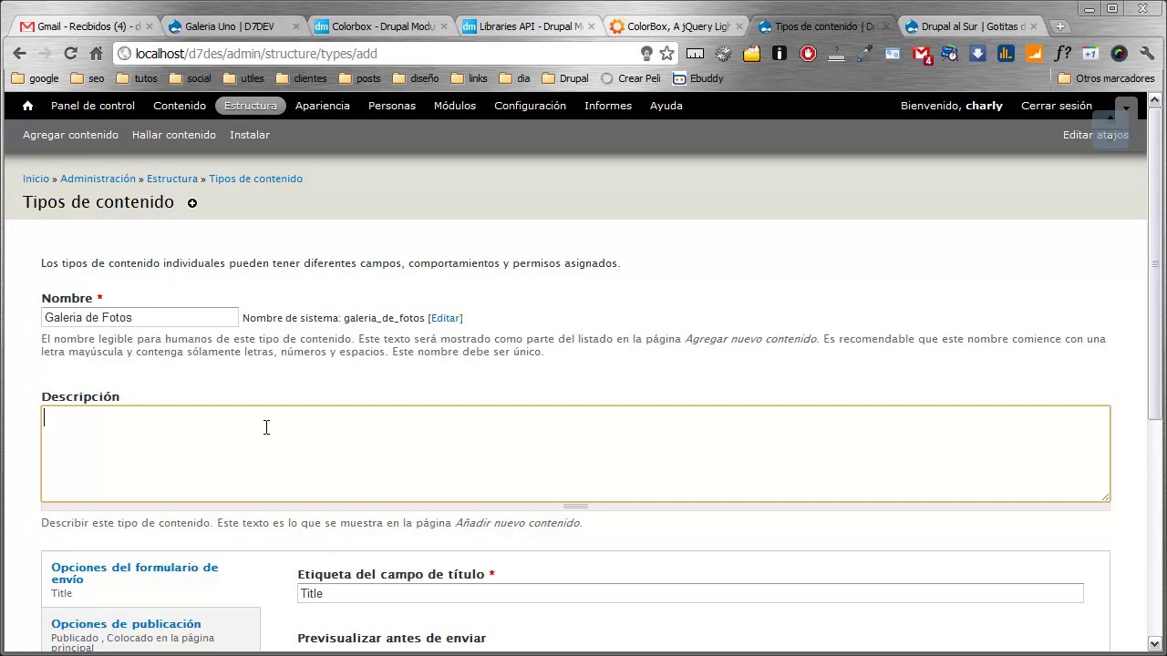
text(Este contenido me pe)
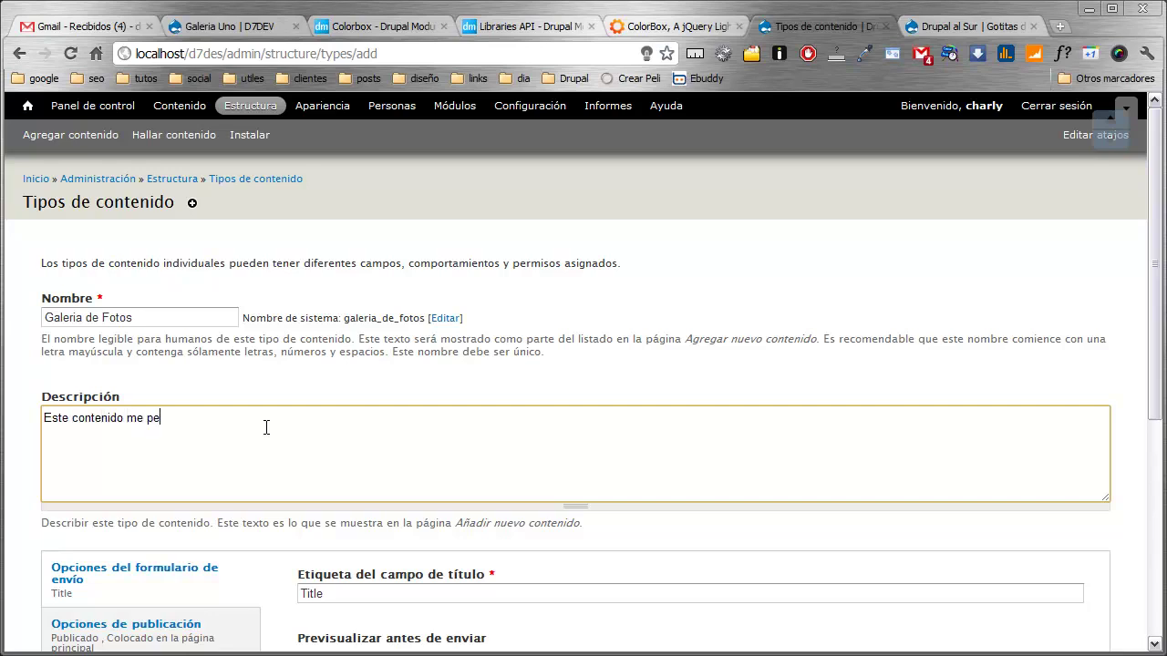
text(rmite agregar fotos a mi)
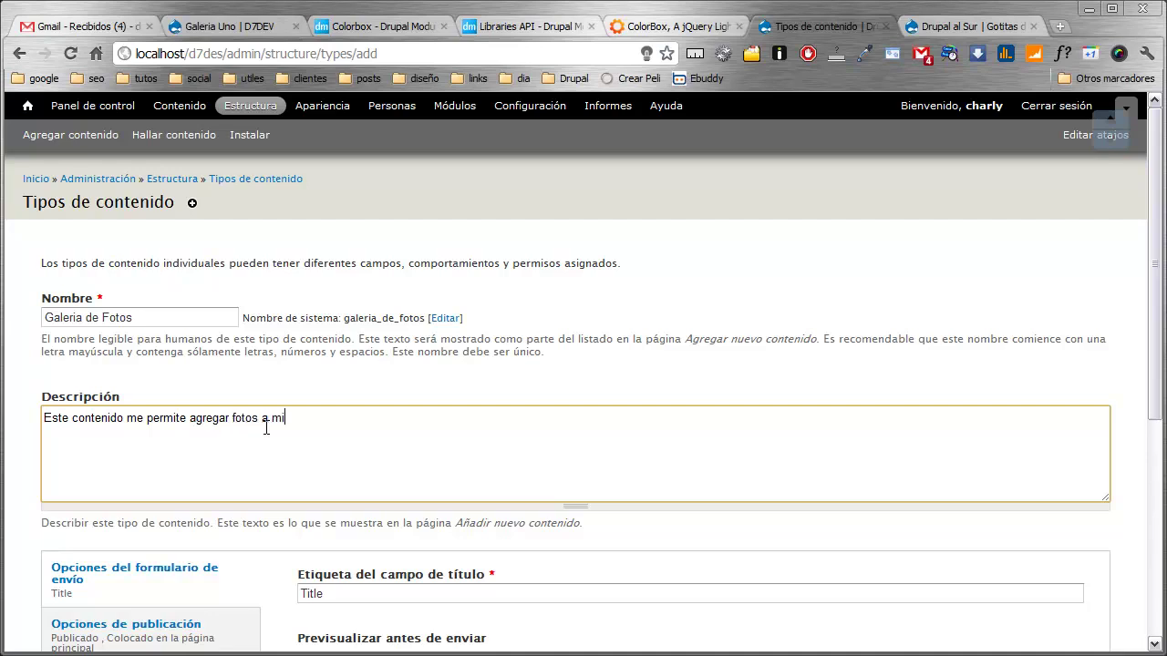
text(s nodos.)
Step: Change the title field's label to "Imagen" in the submission form options
scroll(267, 428, down, 3)
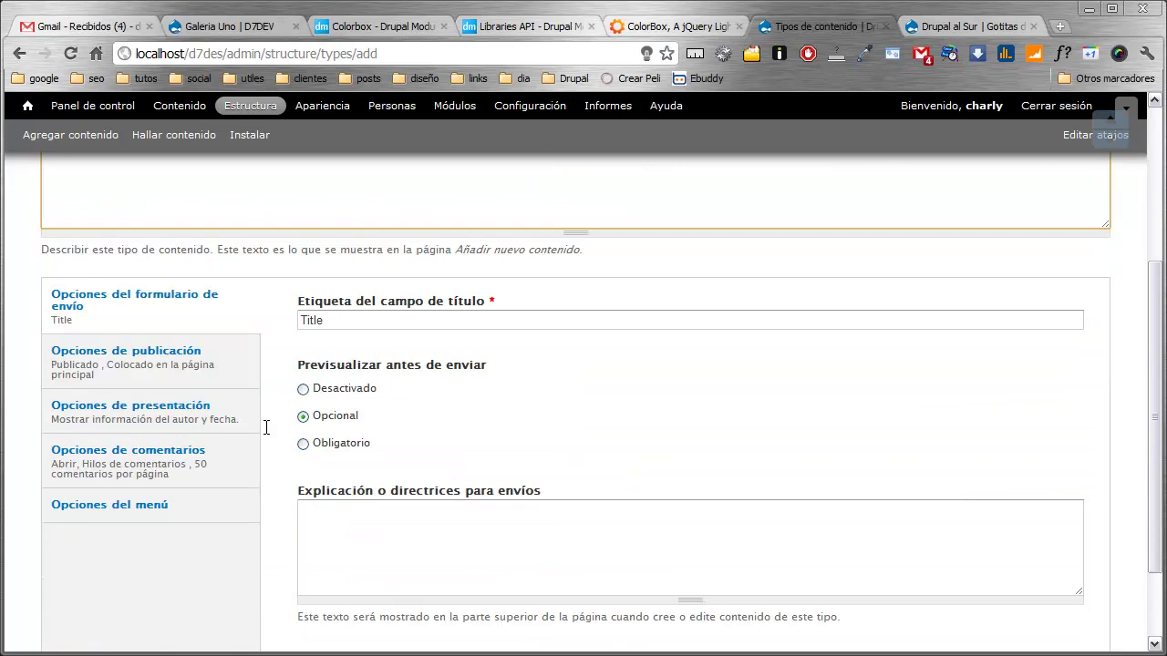
double_click(341, 320)
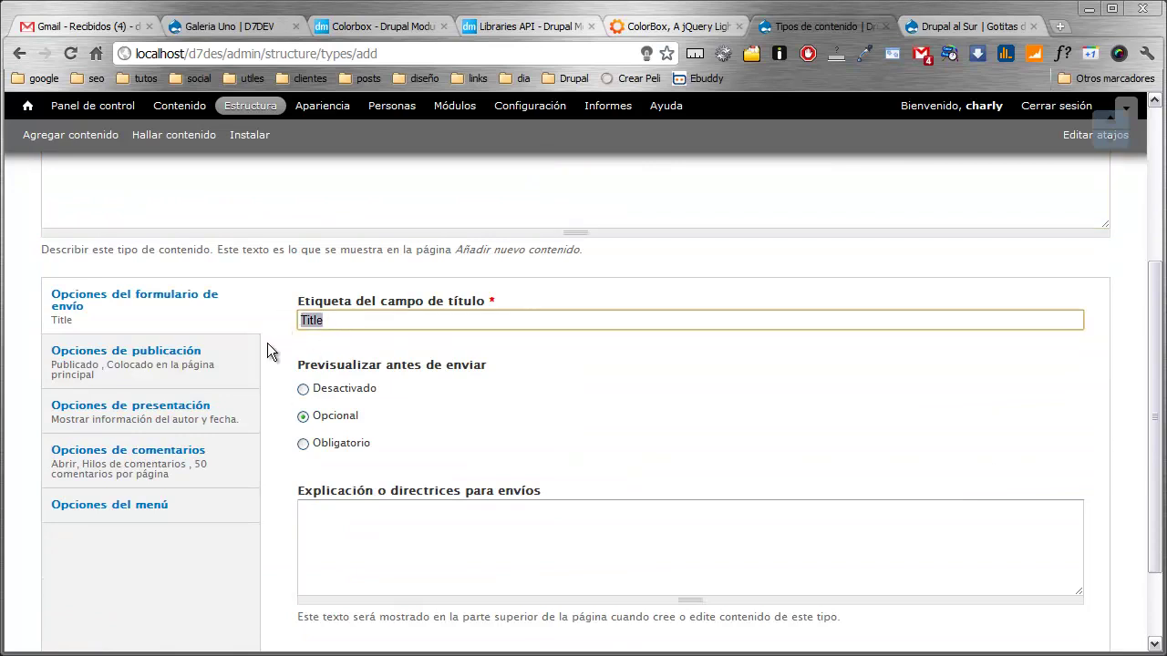
text(Imagen)
Step: Turn off "Colocado en la página principal" in the publishing options and "Mostrar información del autor y fecha" in the presentation options
click(135, 355)
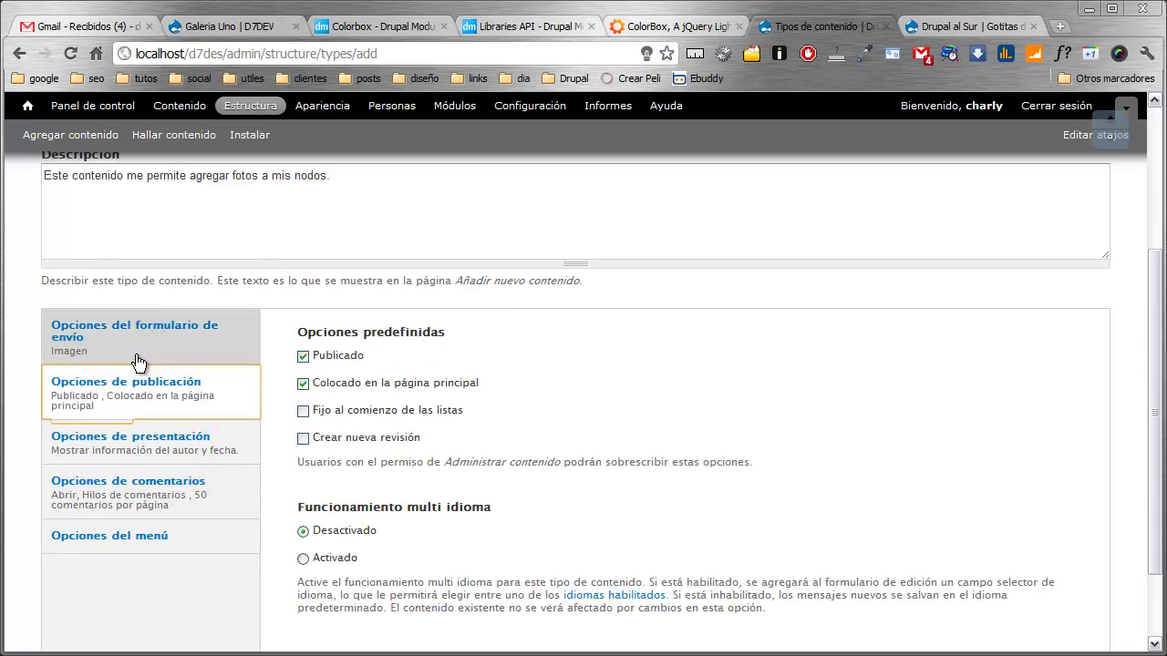
click(303, 384)
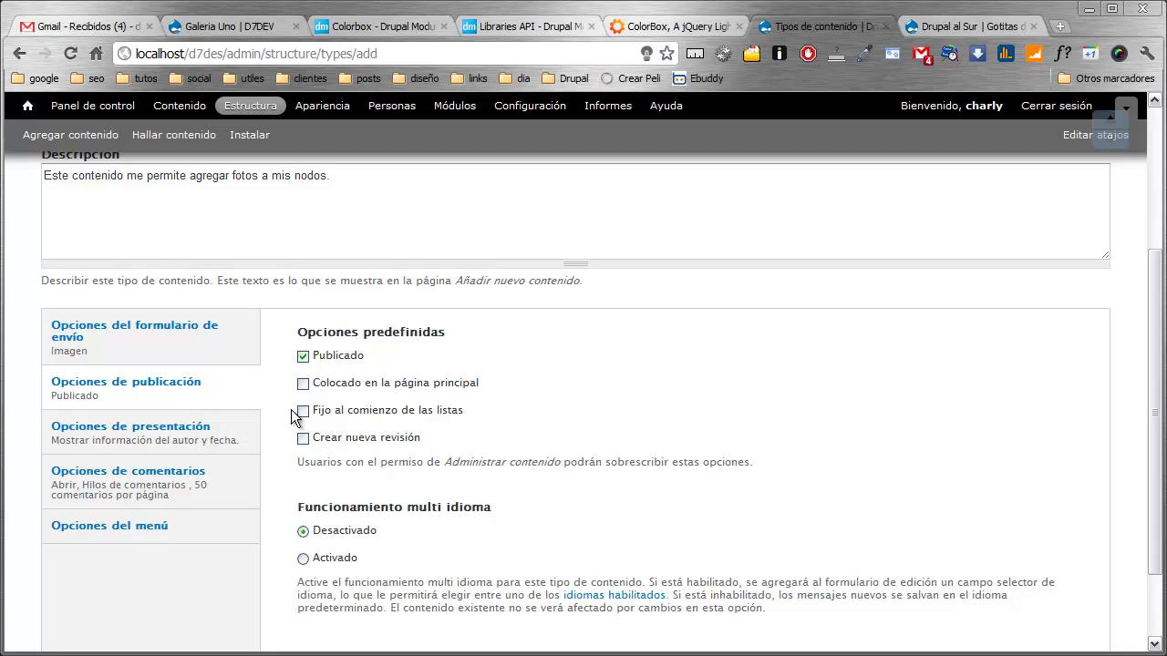
click(196, 431)
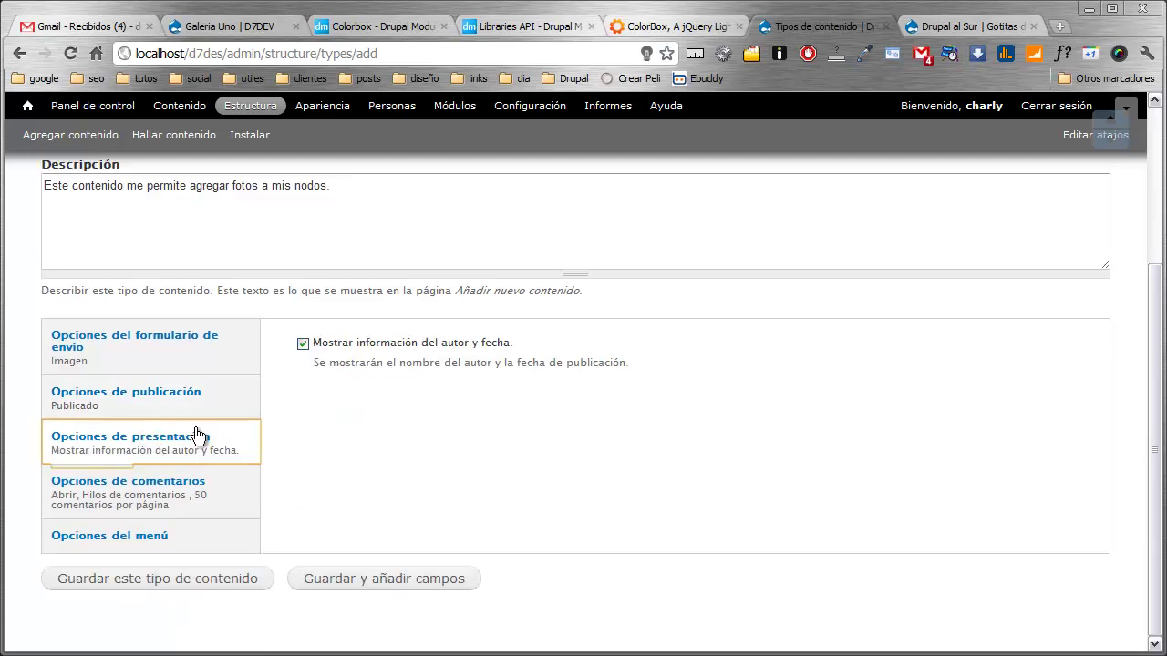
click(302, 344)
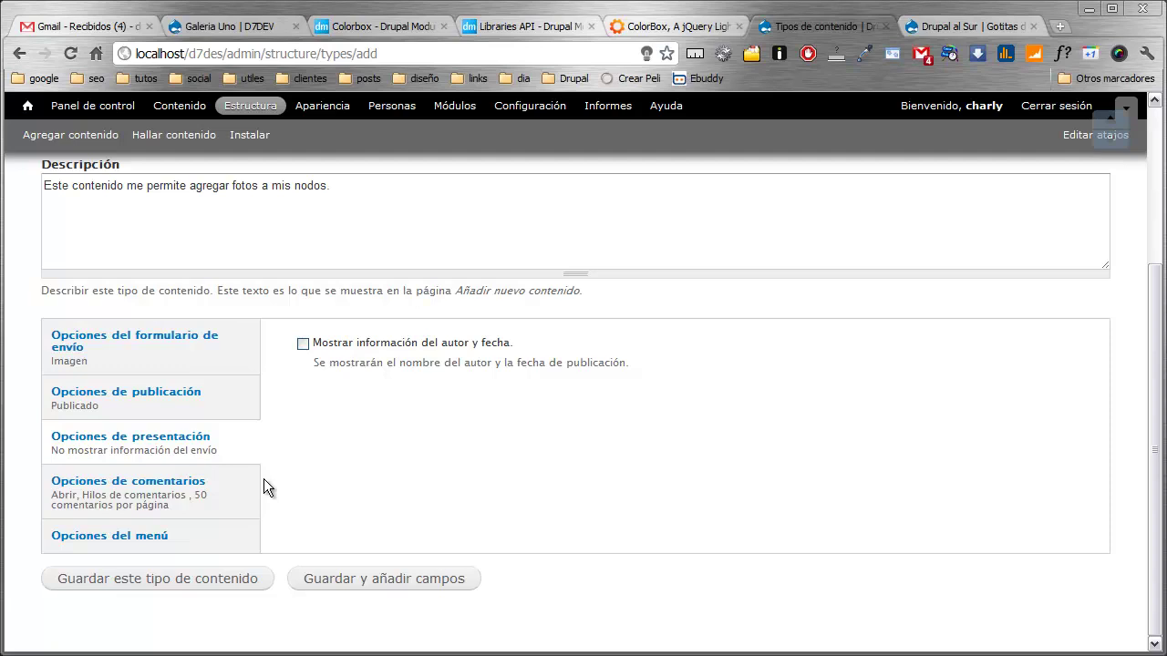
Step: Set the default comment option for new content to Cerrada, then save the content type and continue to adding fields
click(192, 496)
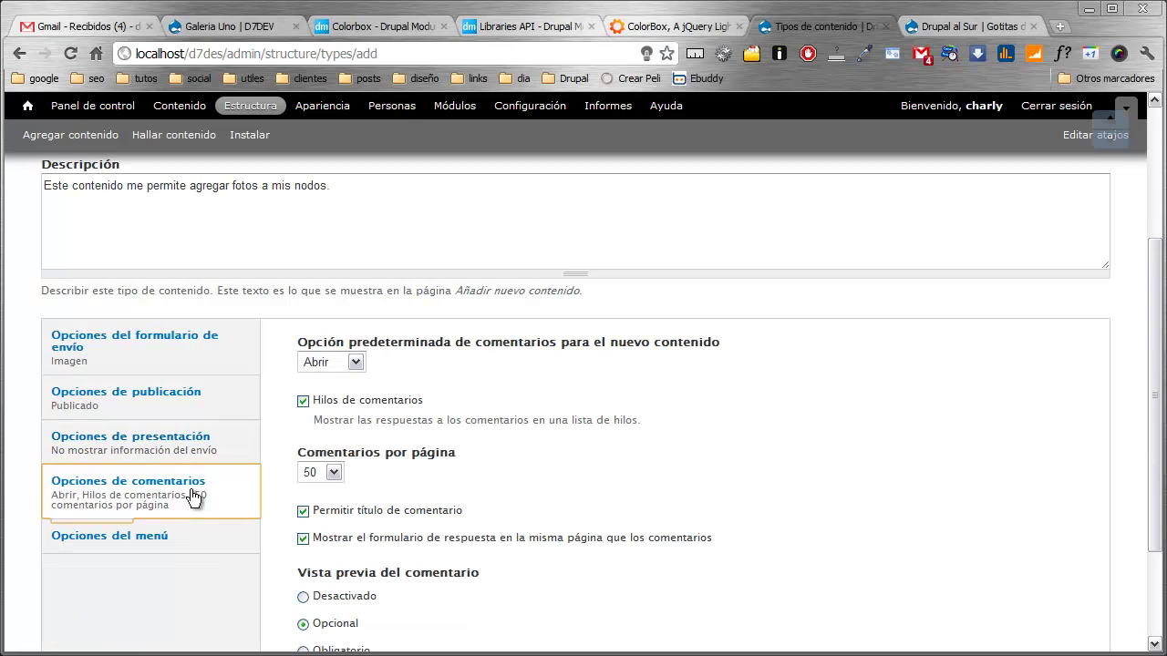
click(356, 363)
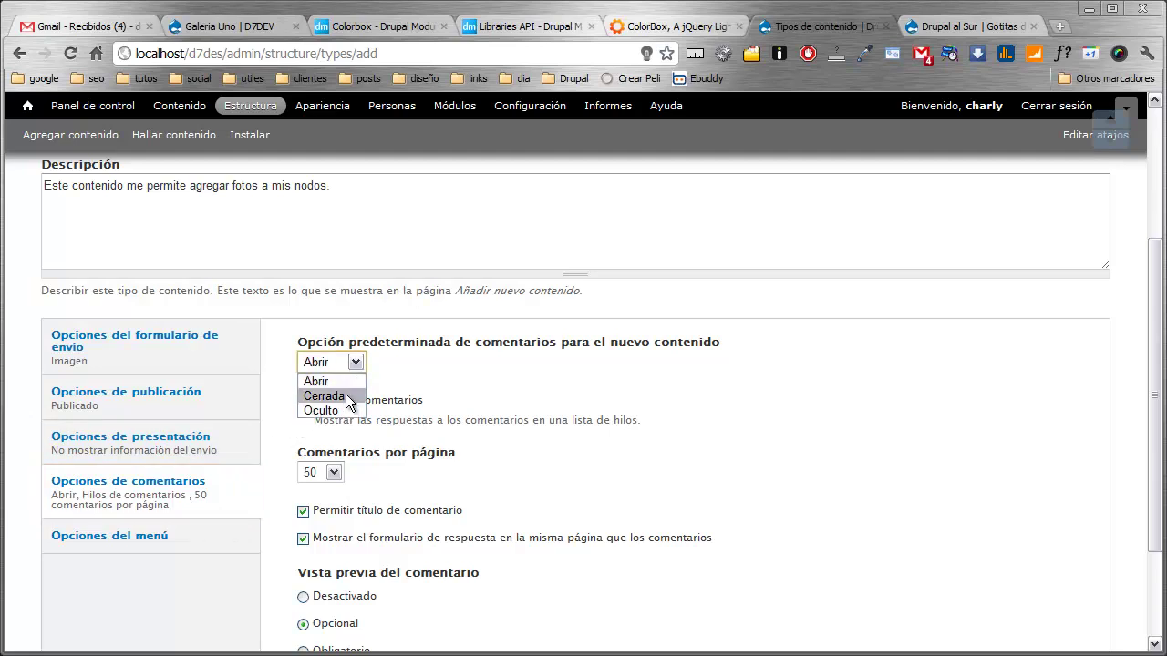
click(348, 396)
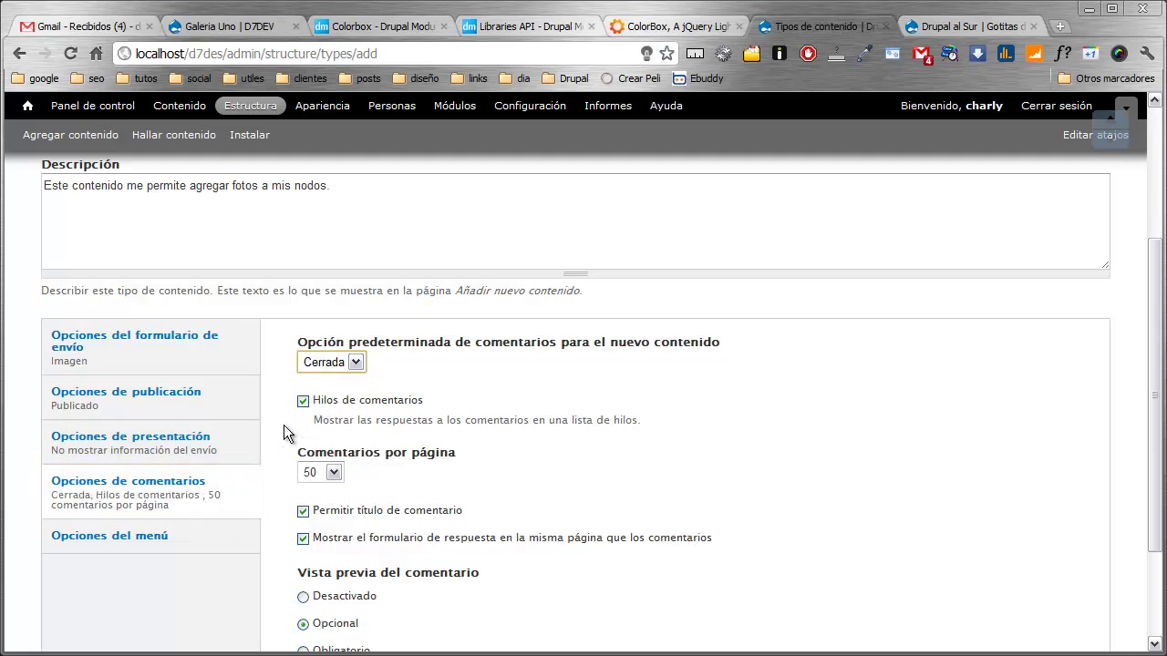
scroll(283, 425, down, 2)
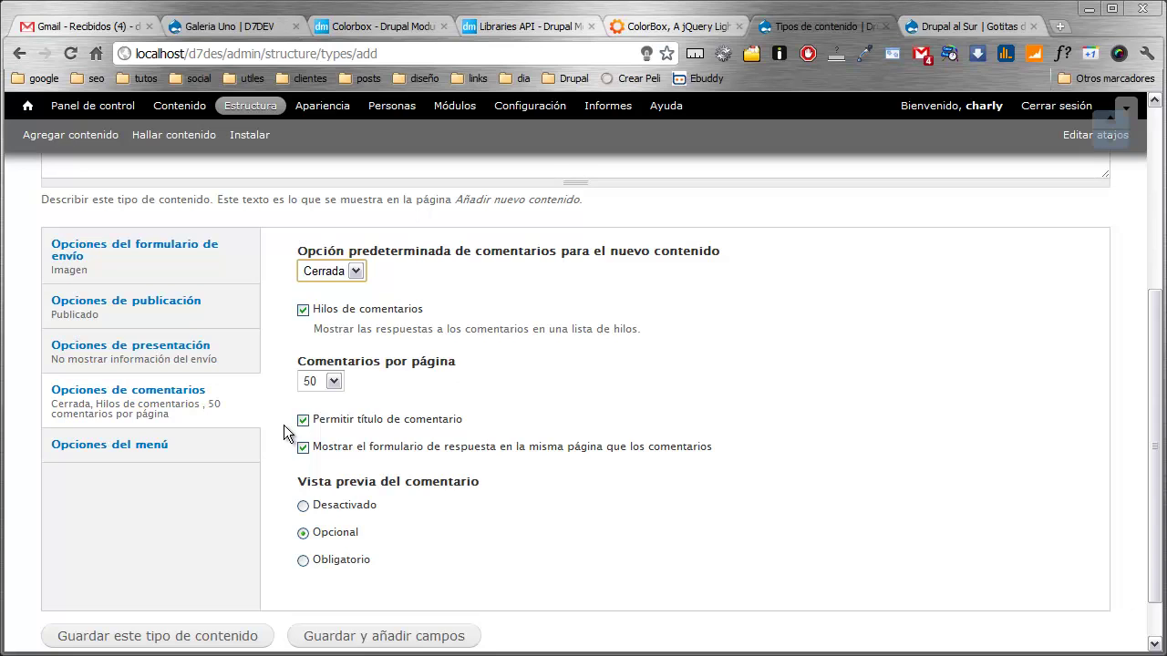
click(219, 459)
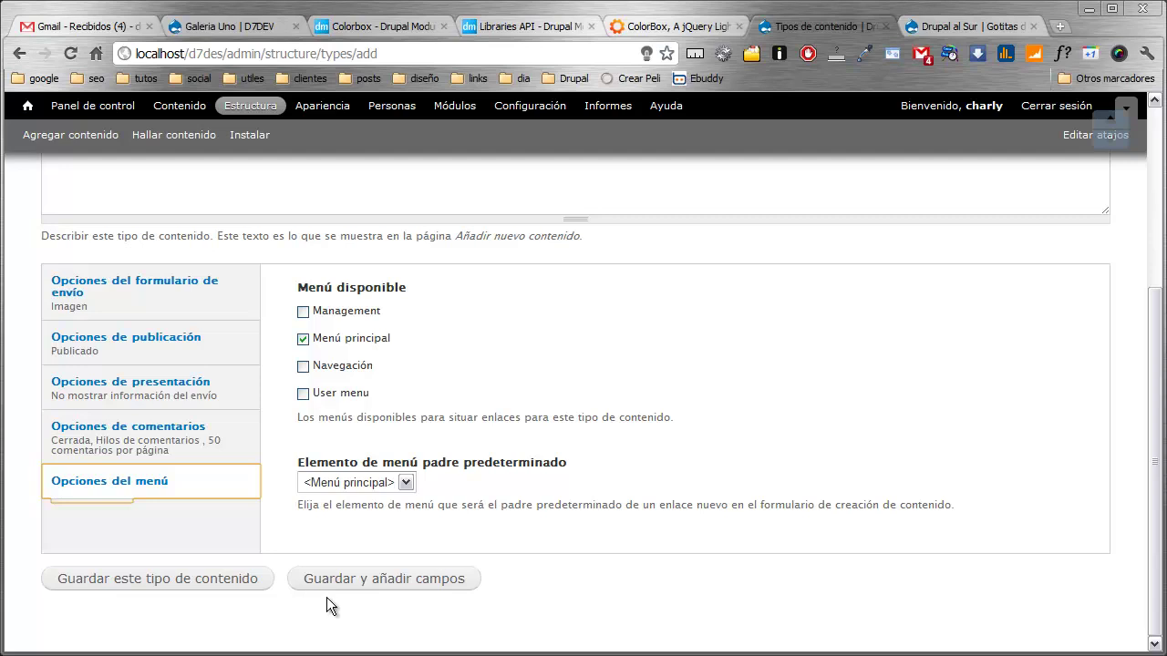
click(356, 578)
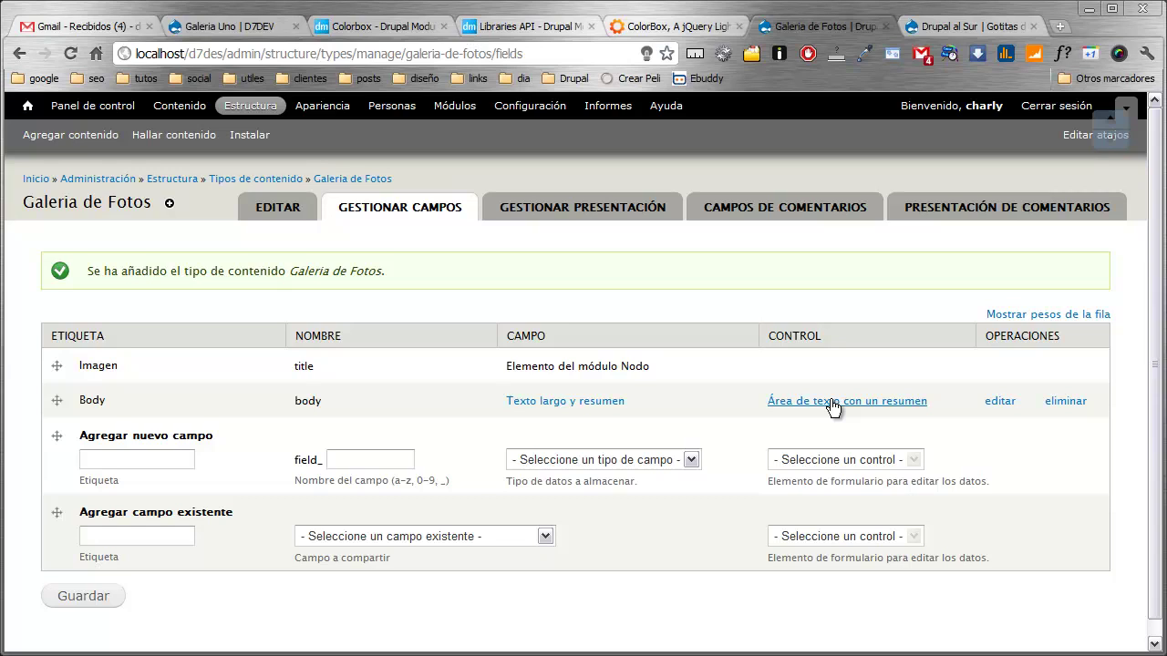
Step: Delete the Body field from the Galeria de Fotos content type and confirm the removal
click(1057, 402)
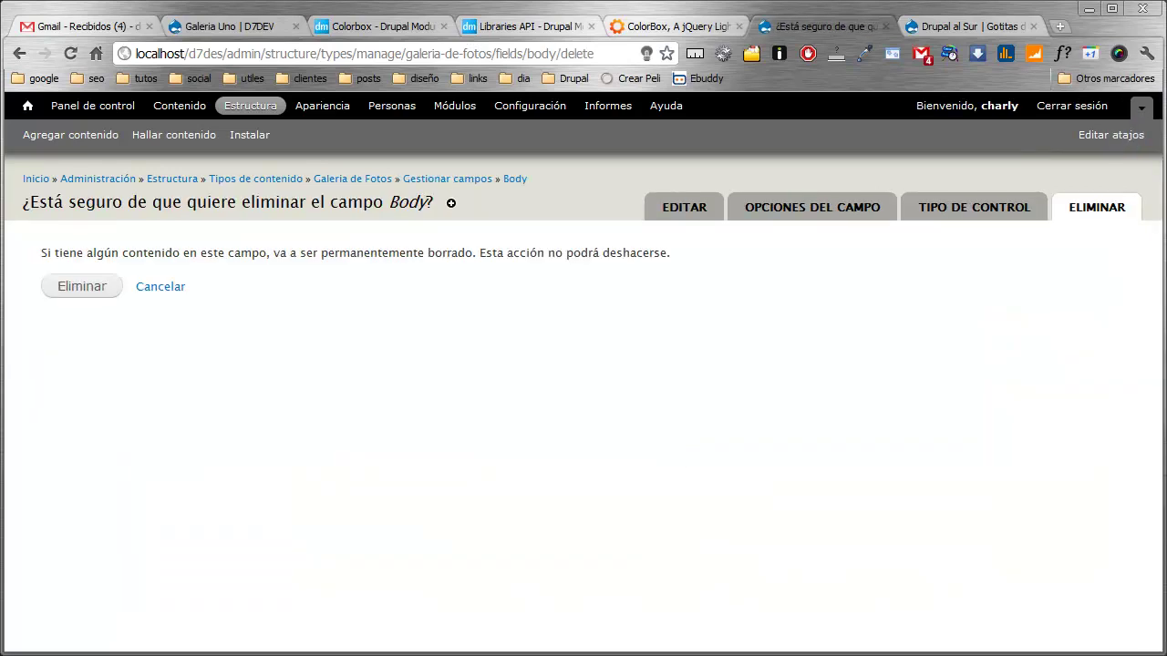
click(73, 285)
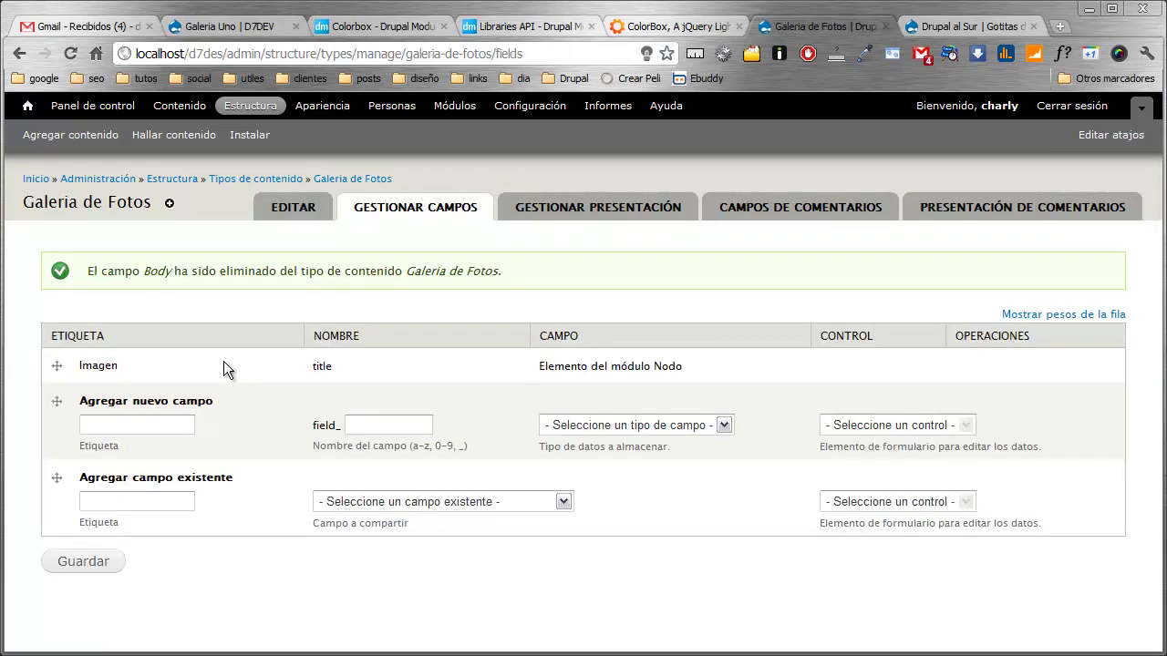
Step: Enter "galeria_imagen" as the label of the new field
click(158, 426)
text(galler)
key(BackSpace)
text(eria )
text(imagen)
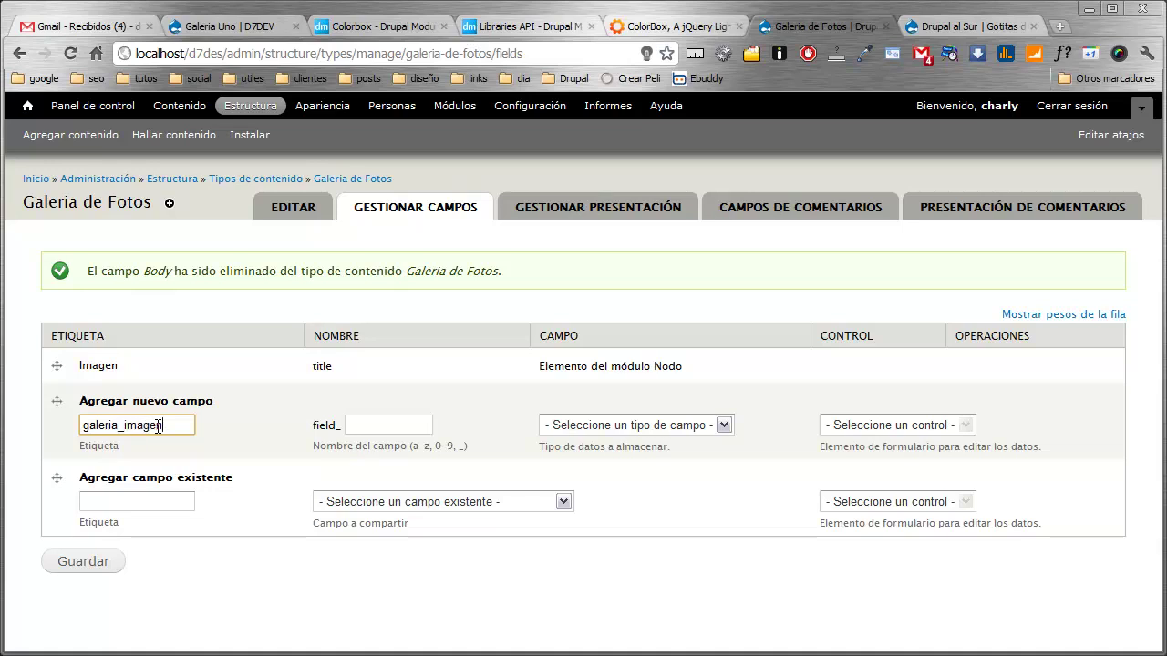
Step: Set the new field's machine name to "galeria_imagen" after the field_ prefix
key(Tab)
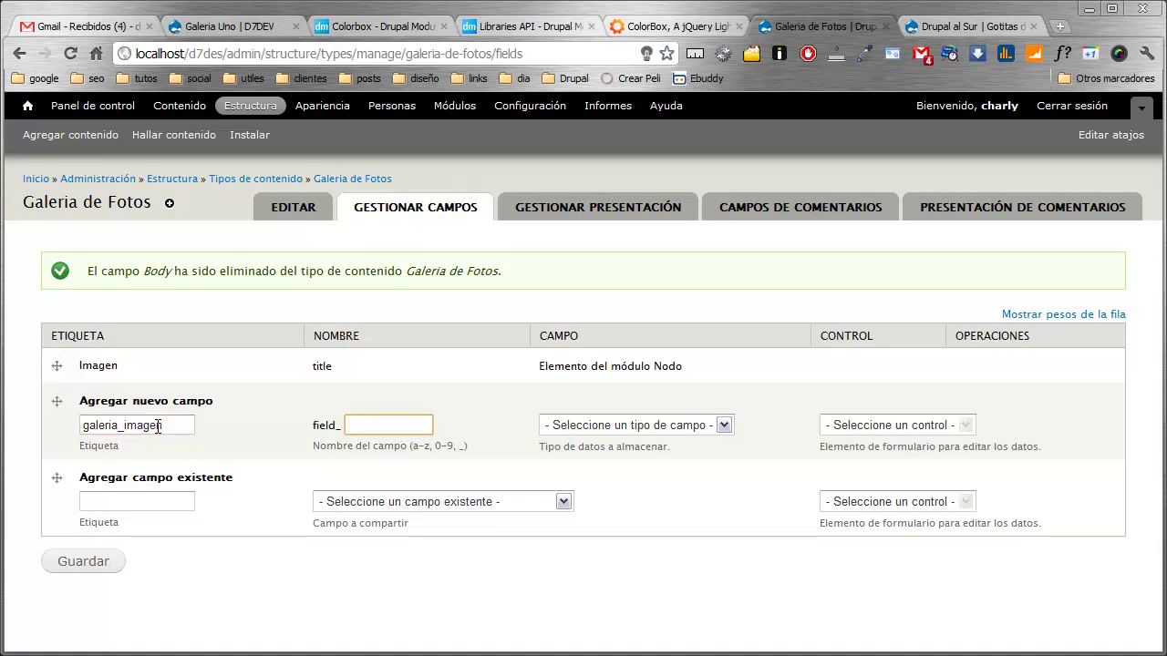
text(i)
key(BackSpace)
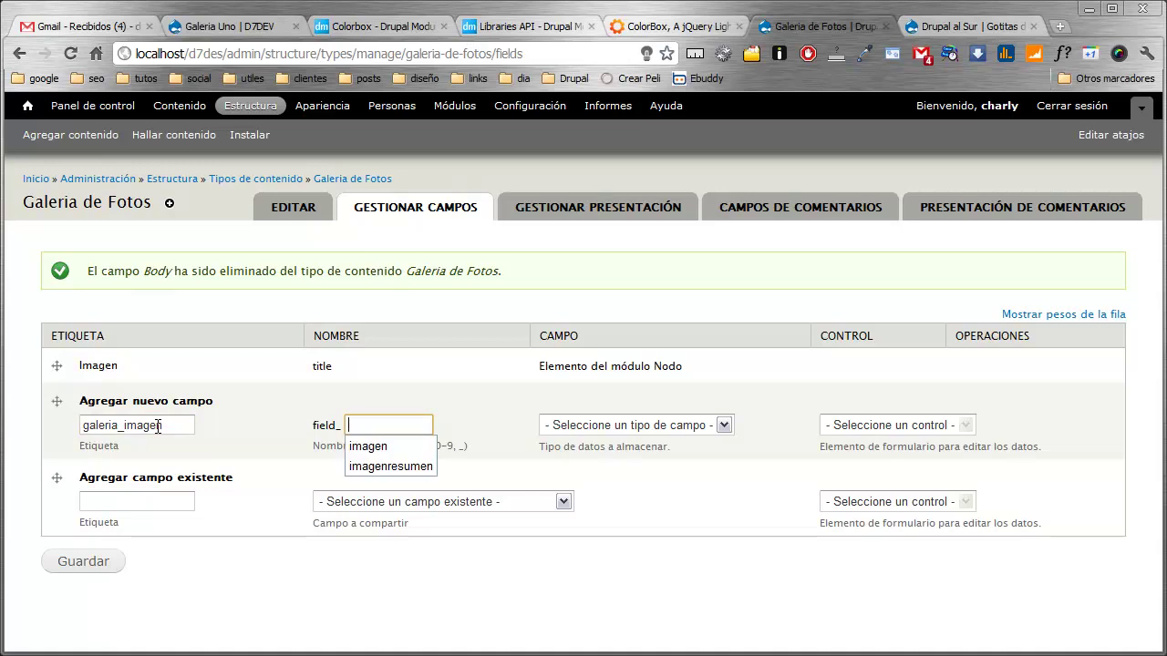
text(galeria_imagen)
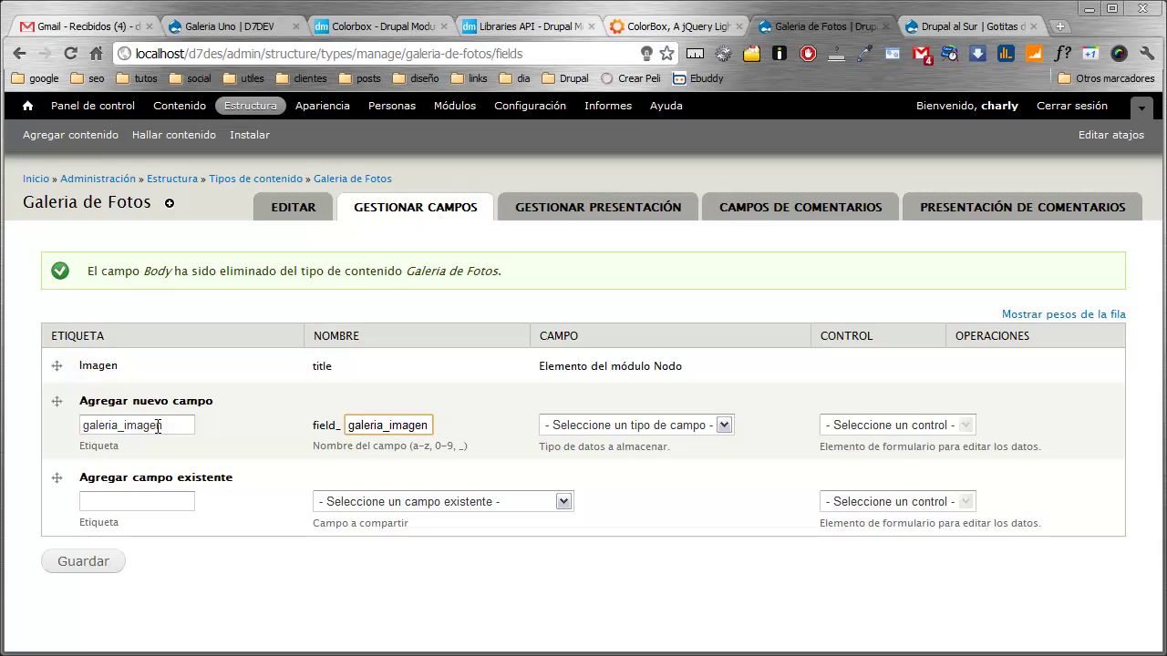
double_click(352, 425)
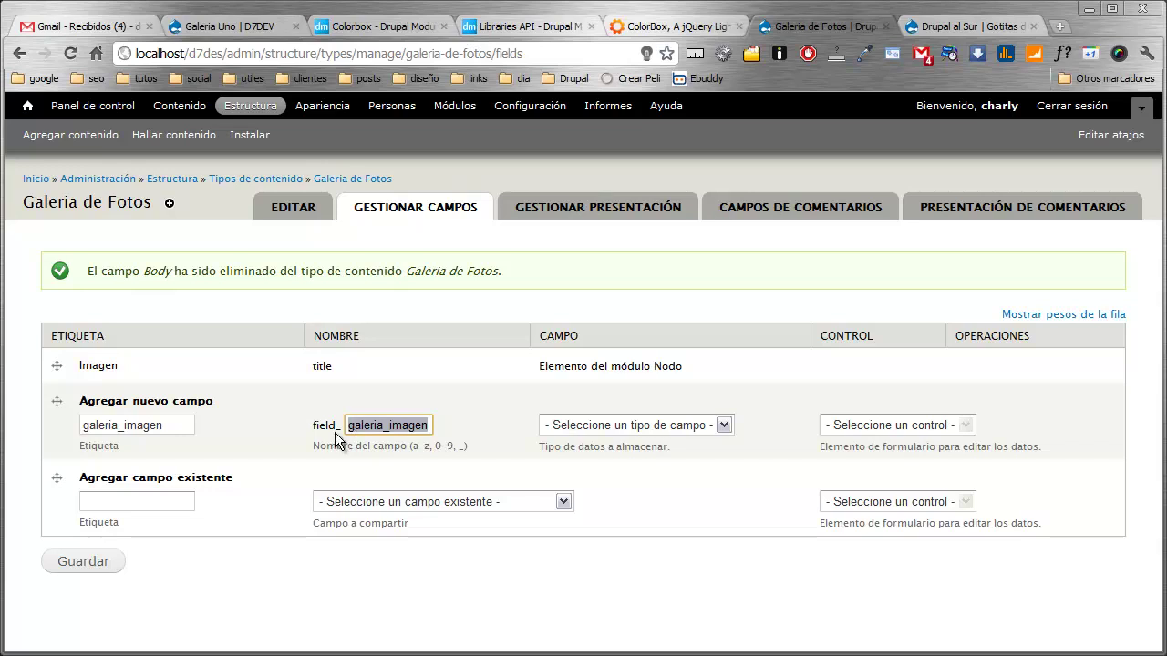
Step: Replace the new field's label with "Imagen de Galeria", keeping its machine name
double_click(80, 425)
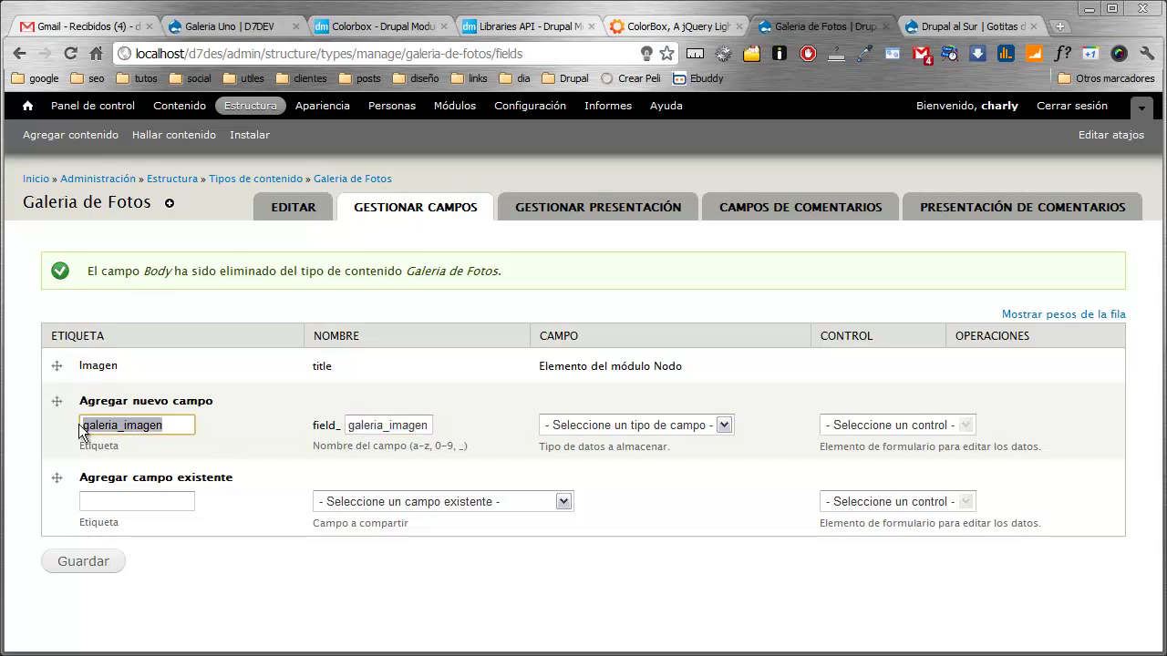
text(Ga)
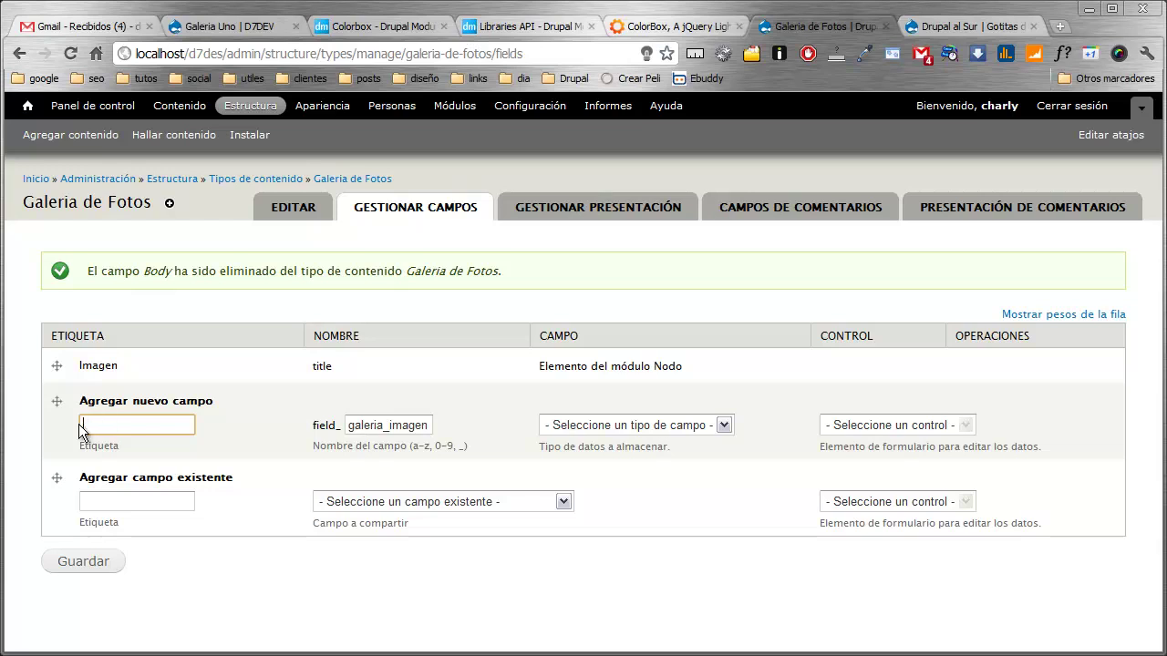
text(Imagen)
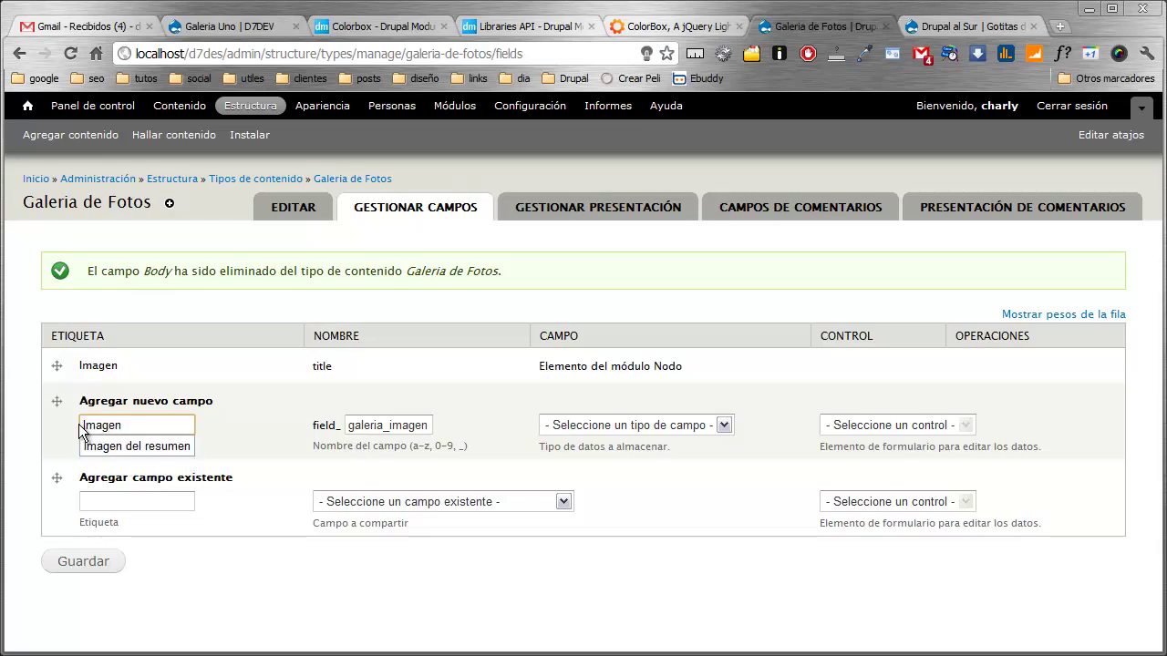
text( de Galeria)
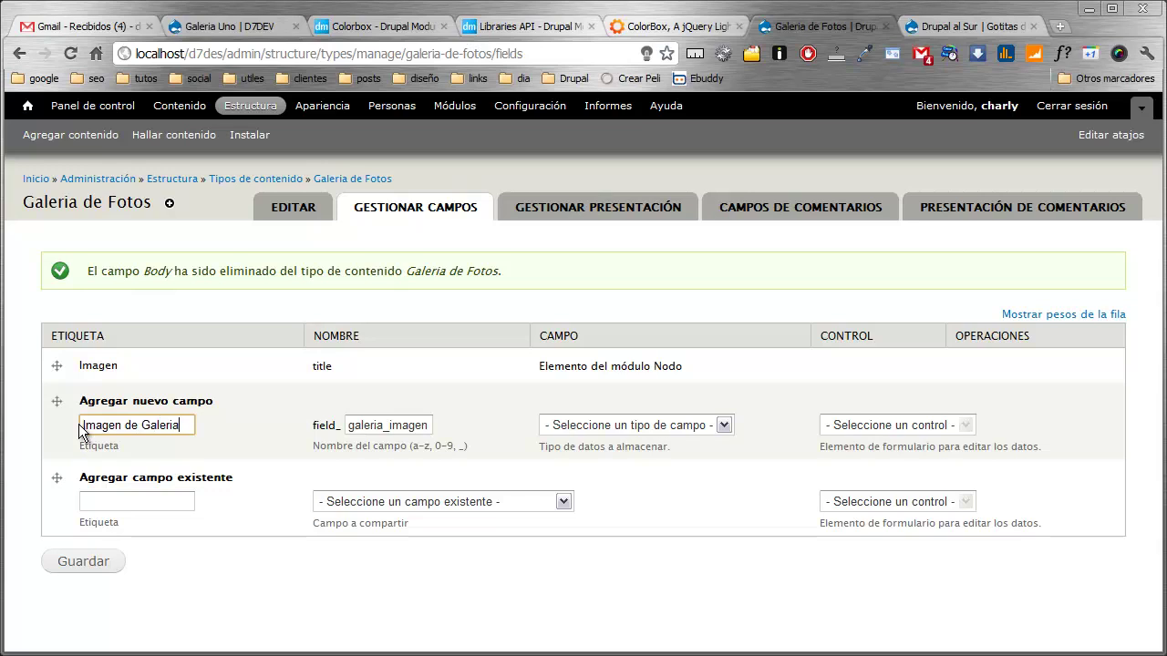
key(Tab)
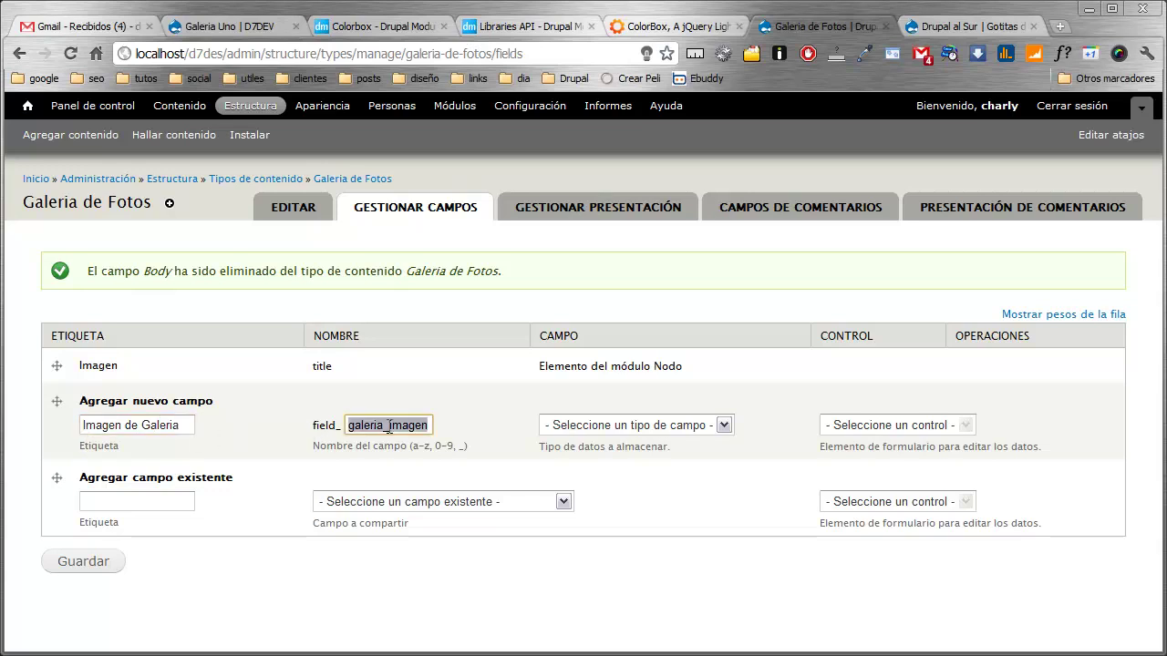
click(390, 426)
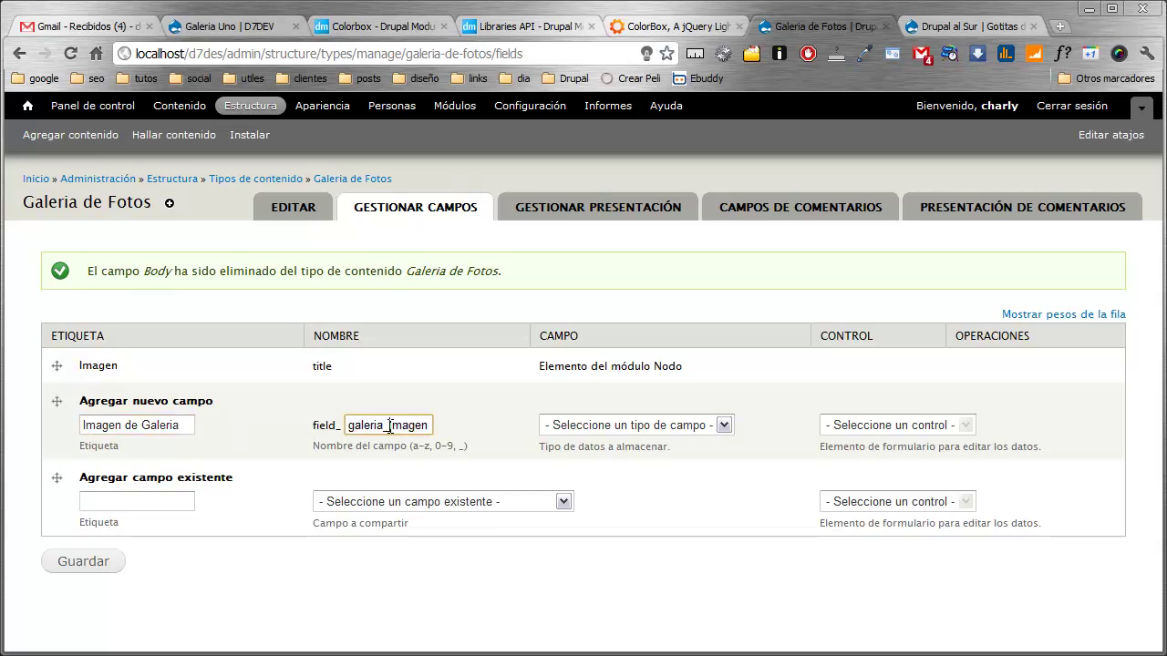
Step: Choose Imagen as the new field's data type with the Imagen control, and save the field
click(723, 426)
click(700, 499)
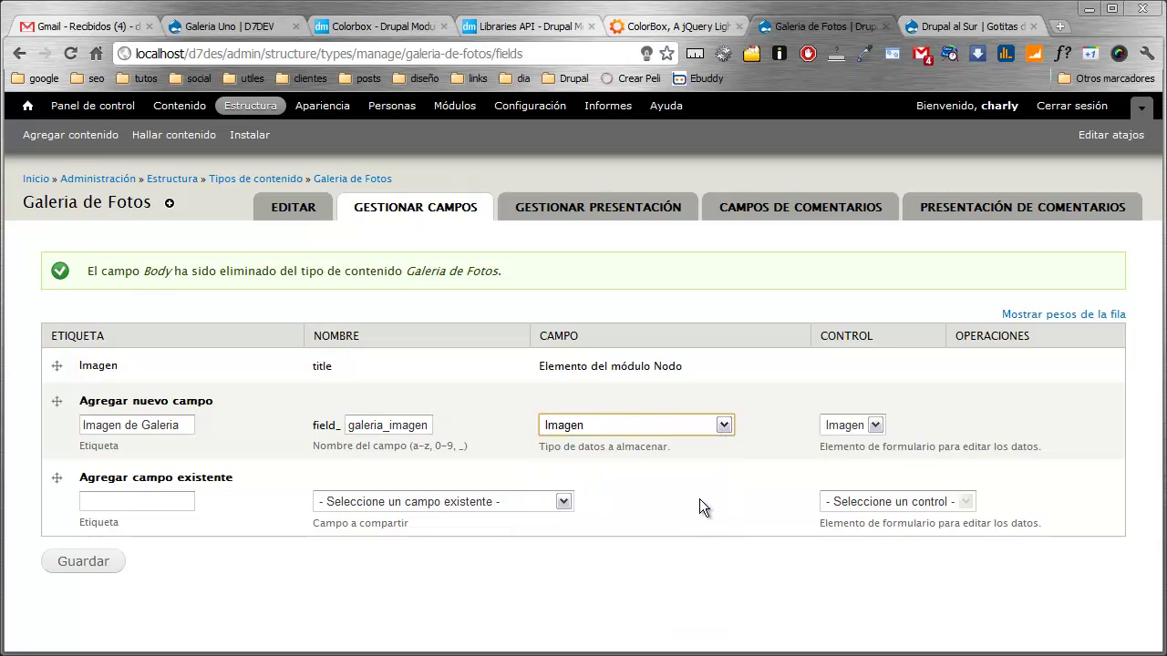
click(725, 489)
click(876, 426)
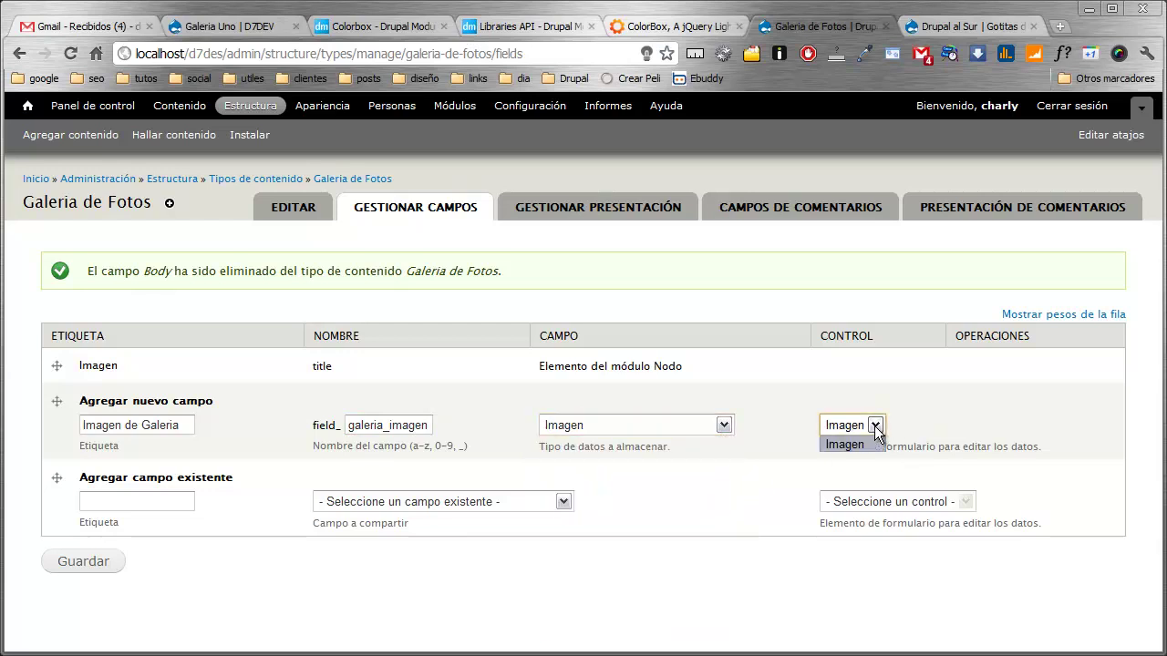
click(756, 480)
click(87, 558)
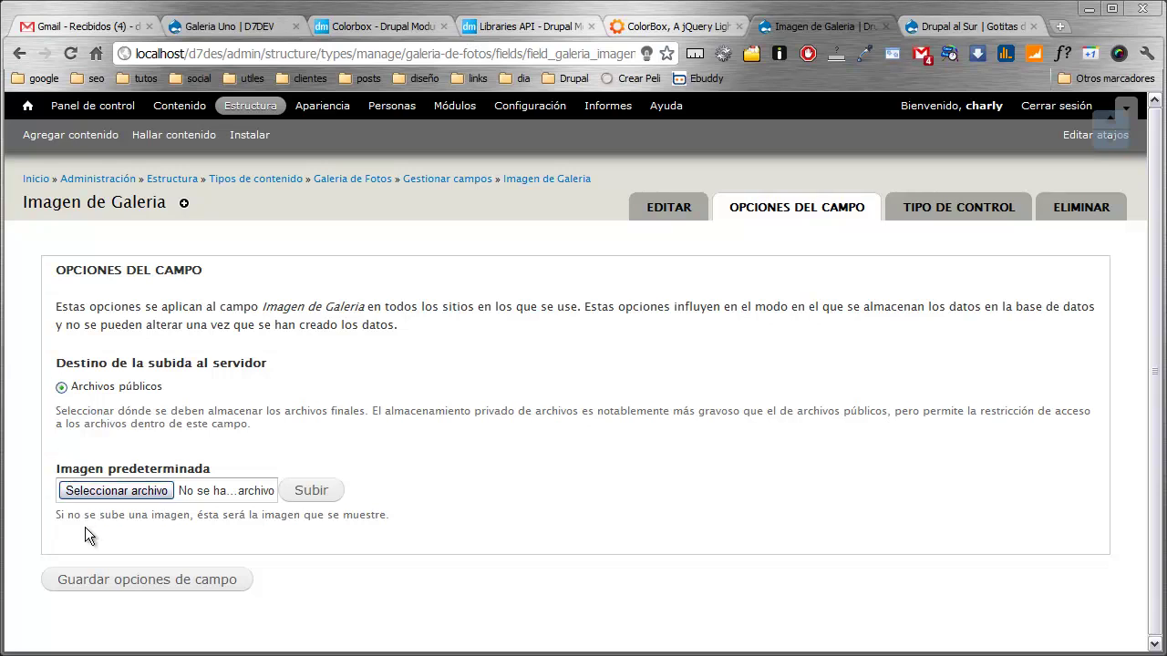
Step: Save the storage options of the Imagen de Galeria field and set its file directory to "gelerias"
click(114, 582)
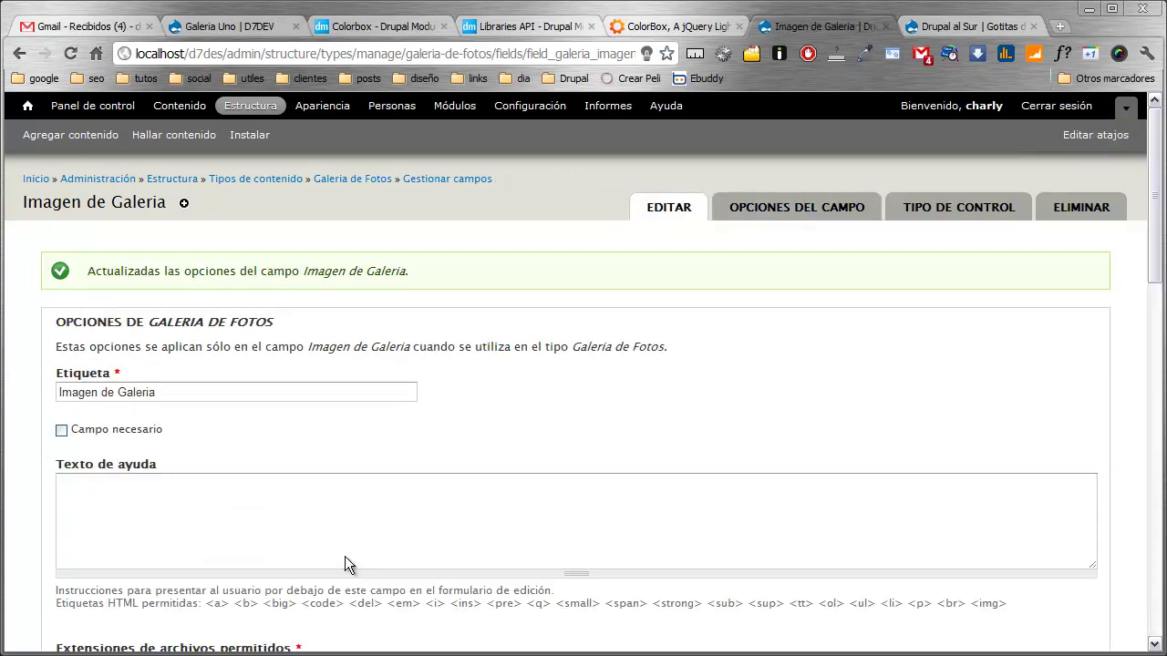
scroll(345, 556, down, 2)
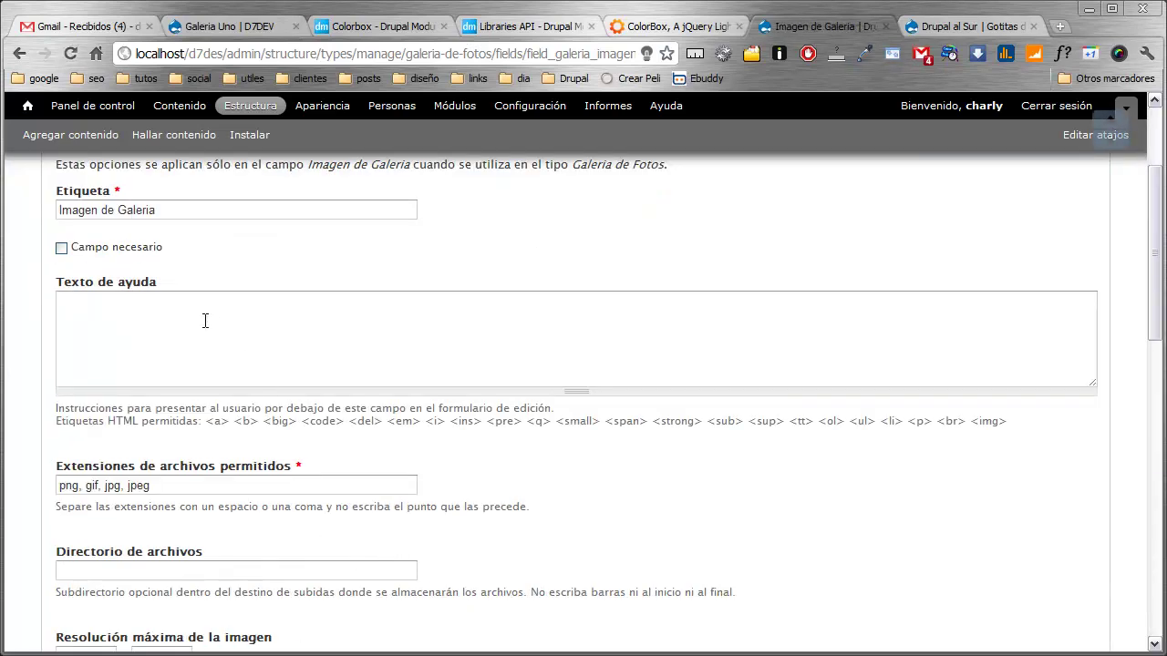
scroll(136, 369, down, 1)
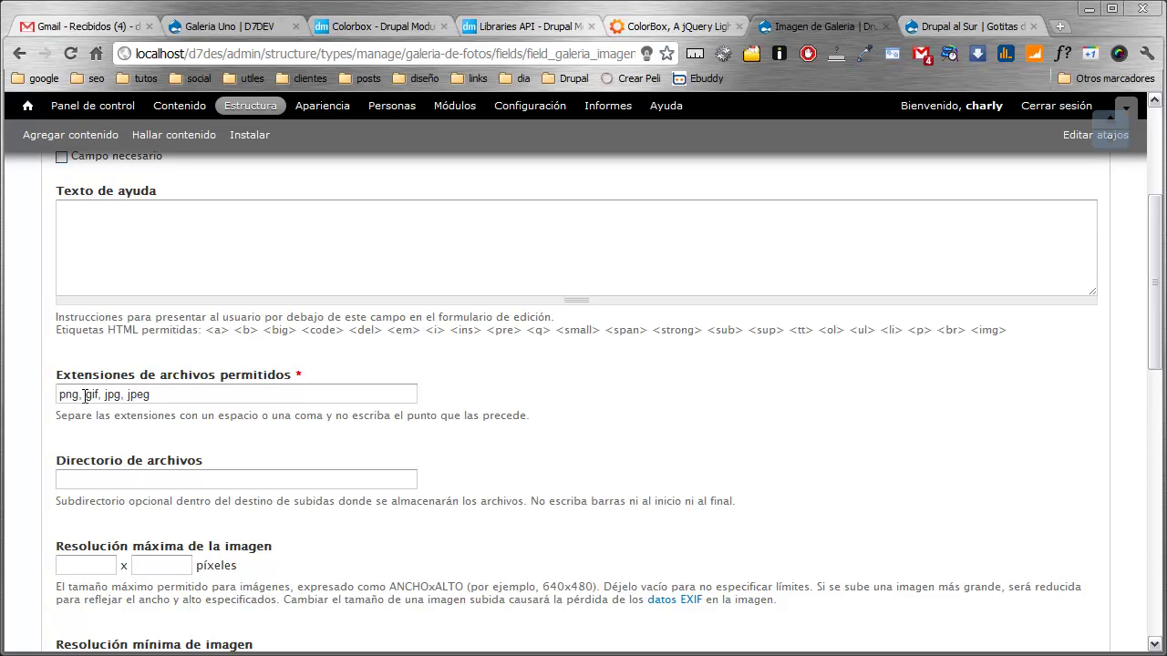
scroll(85, 395, down, 1)
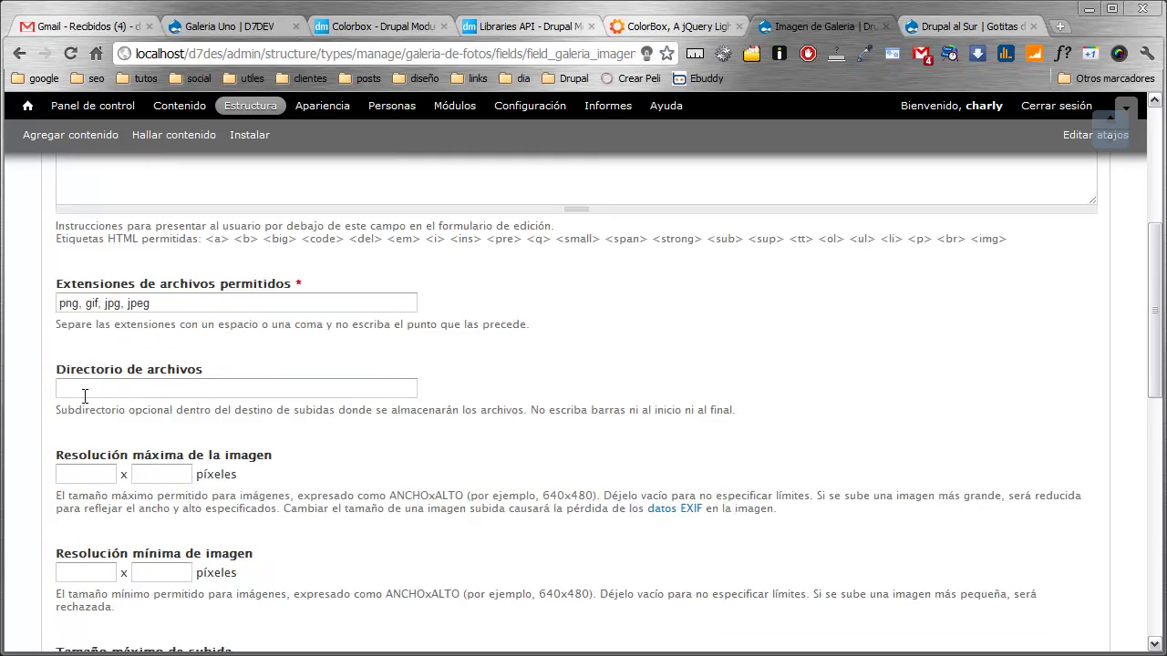
click(85, 395)
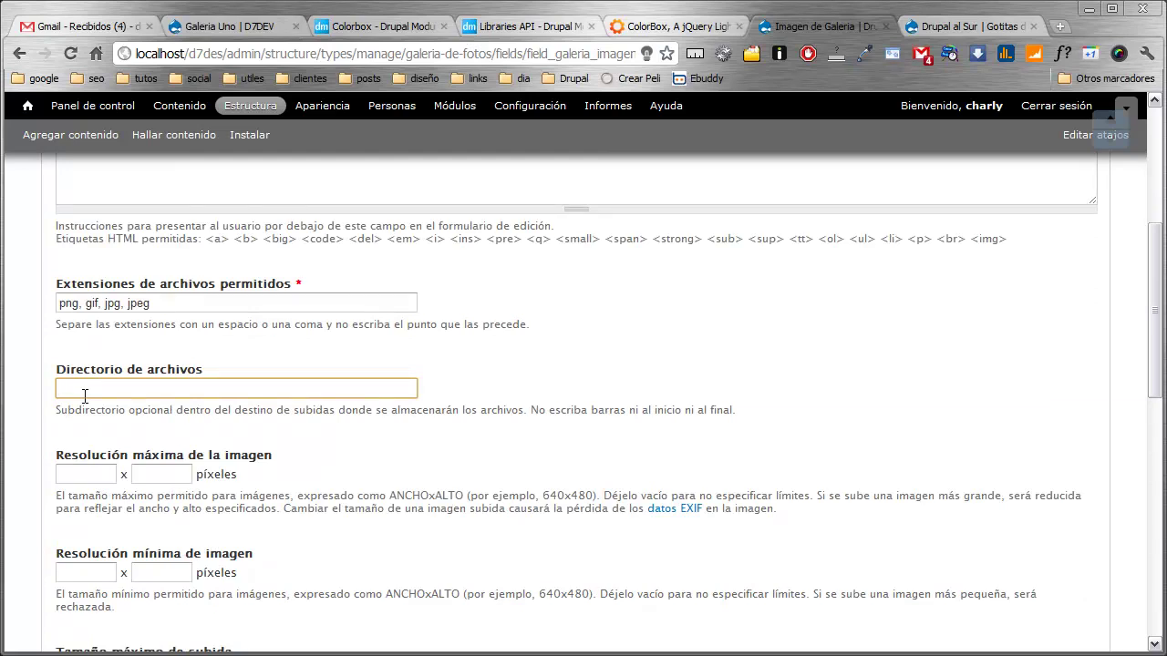
text(galeri)
key(BackSpace)
key(BackSpace)
text(erias)
key(Tab)
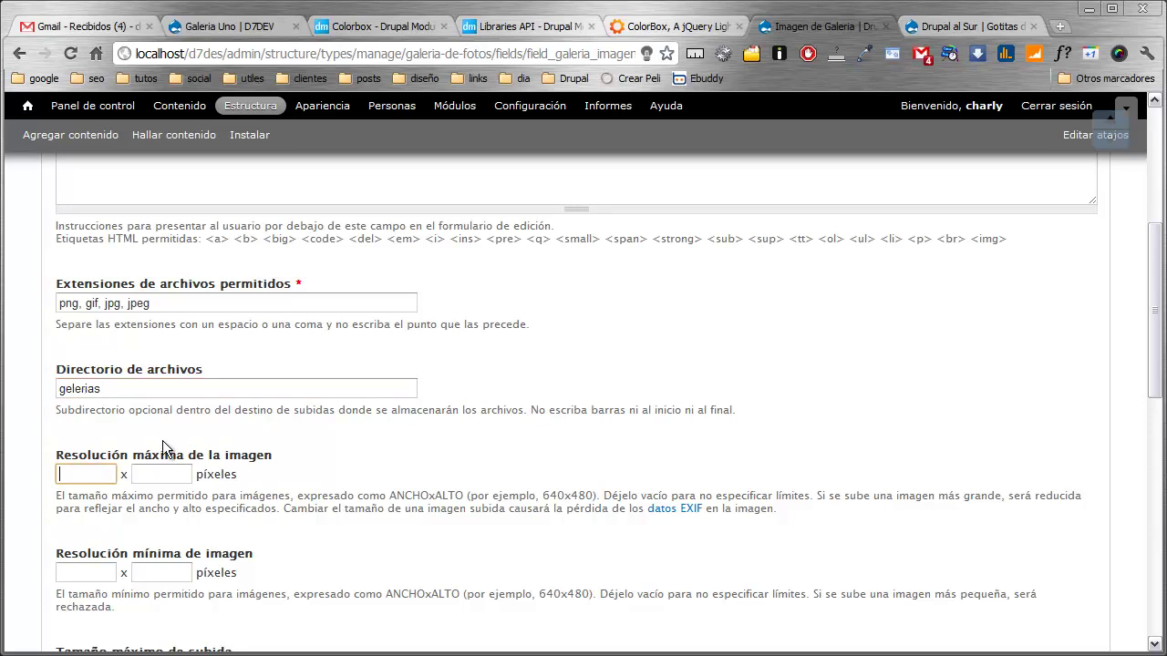
Step: Enable the Alt and Título fields for the gallery image, leaving the resolution and upload size limits empty
scroll(164, 449, down, 1)
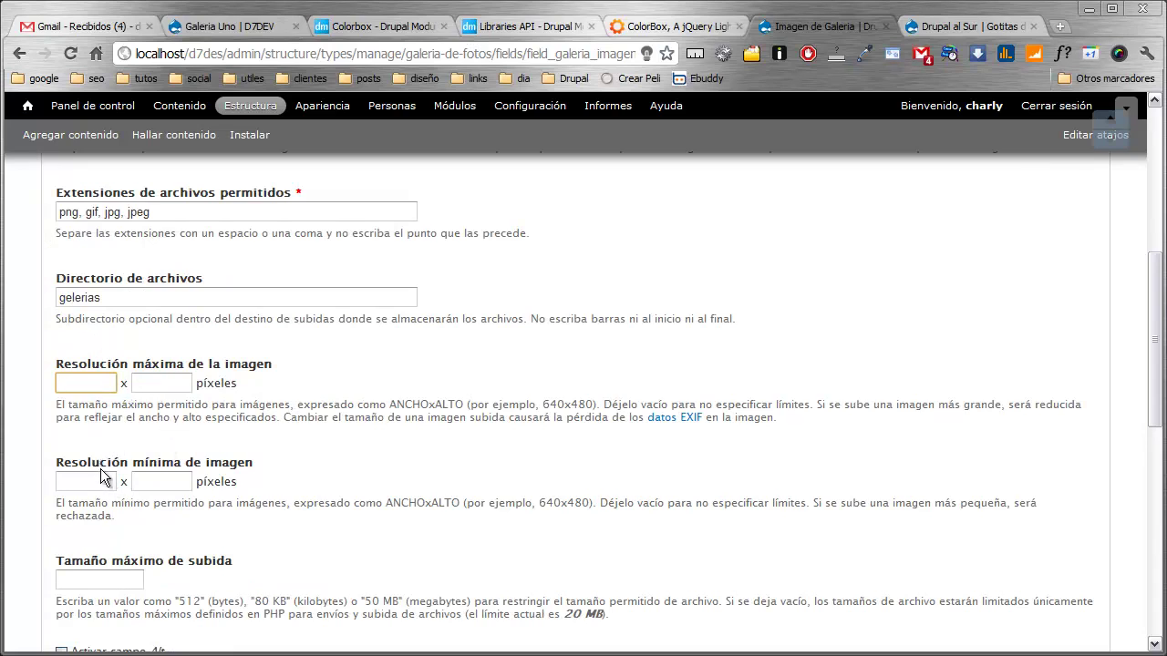
scroll(101, 481, down, 2)
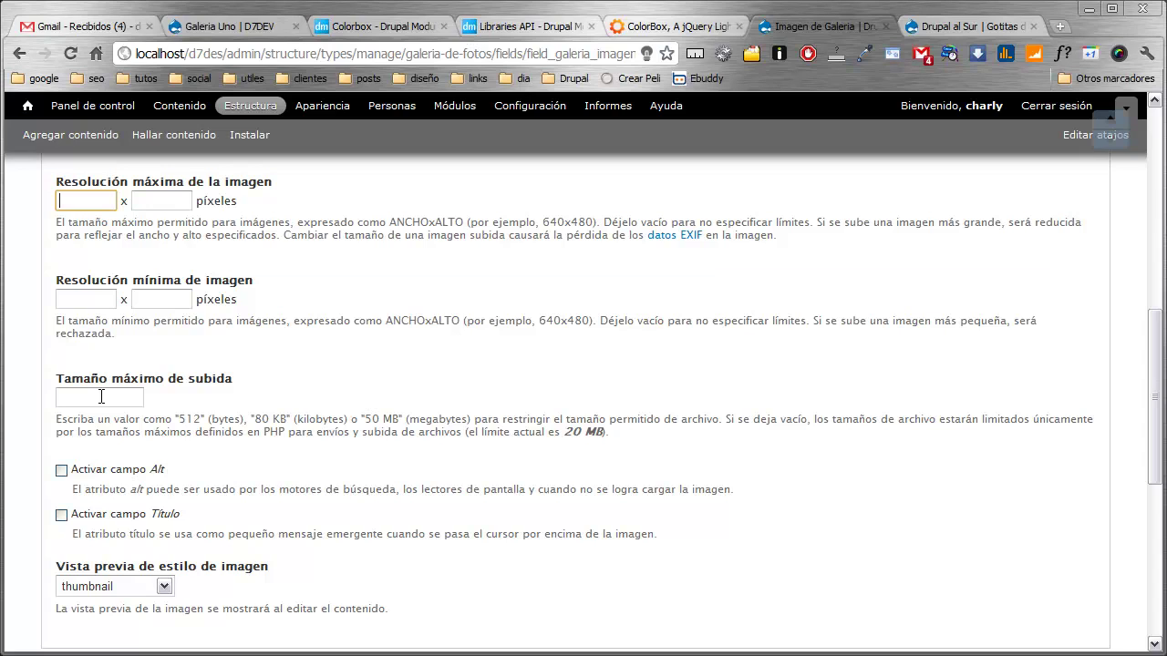
click(61, 470)
click(61, 515)
Step: Set the number of values of the Imagen de Galeria field to Ilimitado and save the field configuration
scroll(59, 524, down, 1)
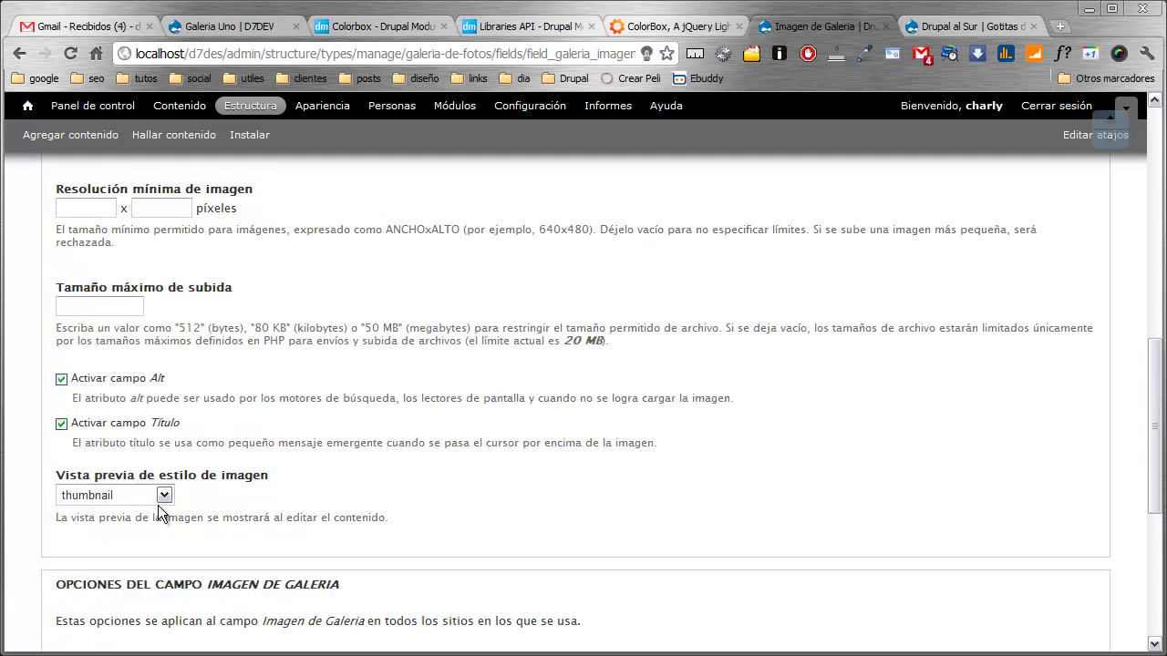
scroll(157, 506, down, 2)
scroll(158, 506, down, 2)
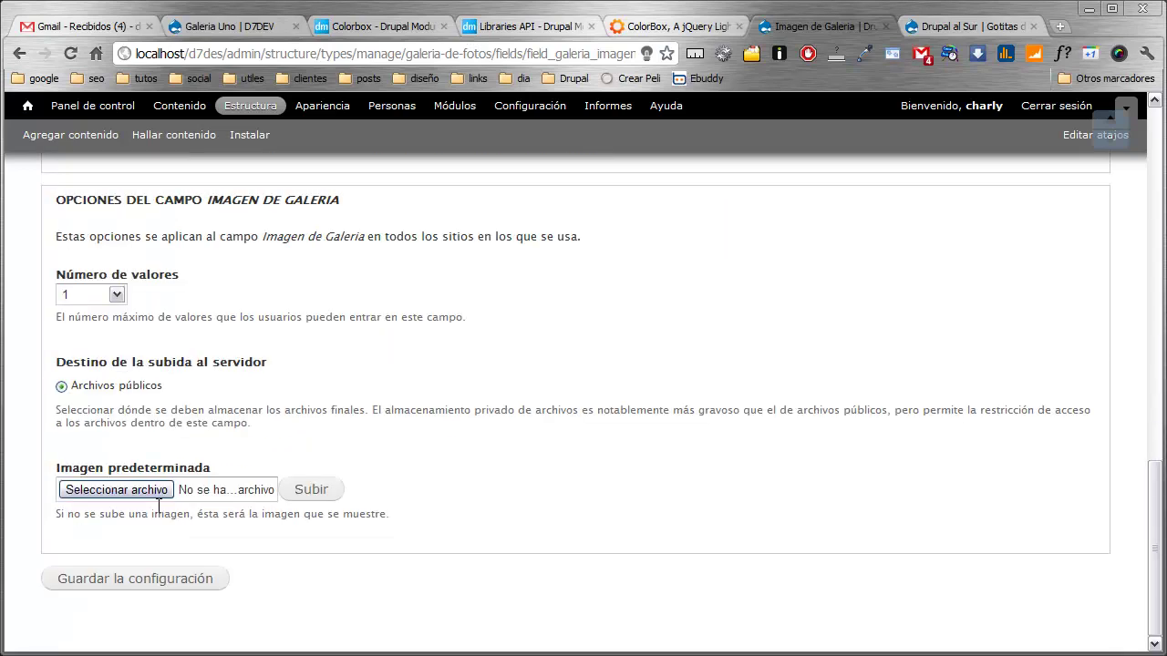
click(117, 295)
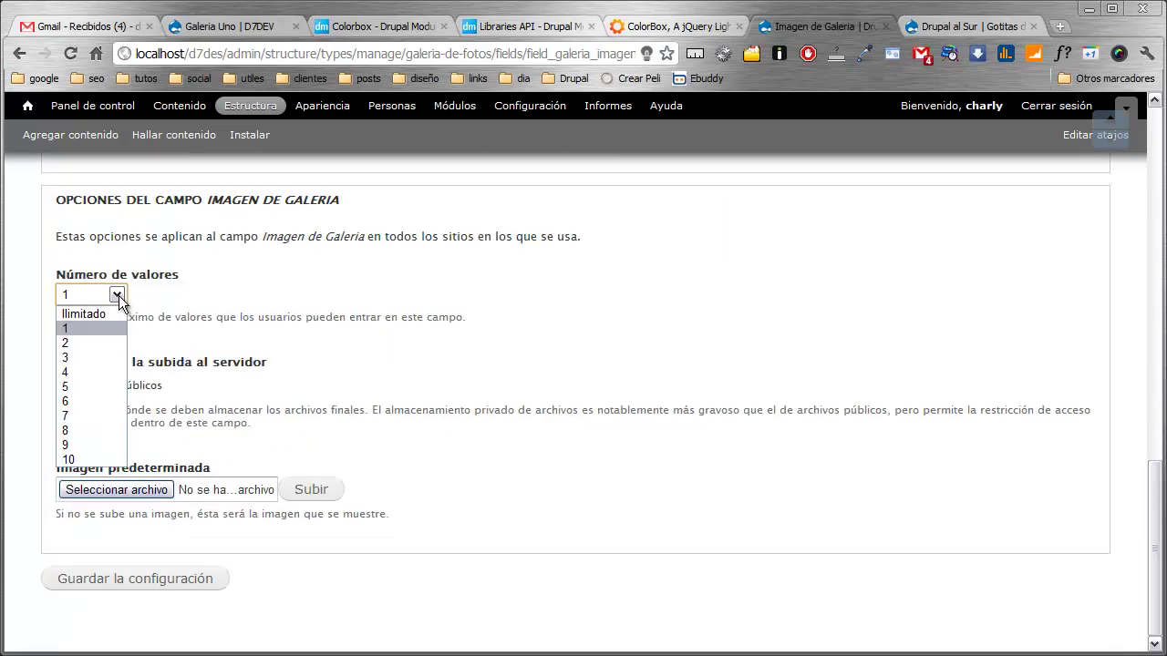
click(110, 310)
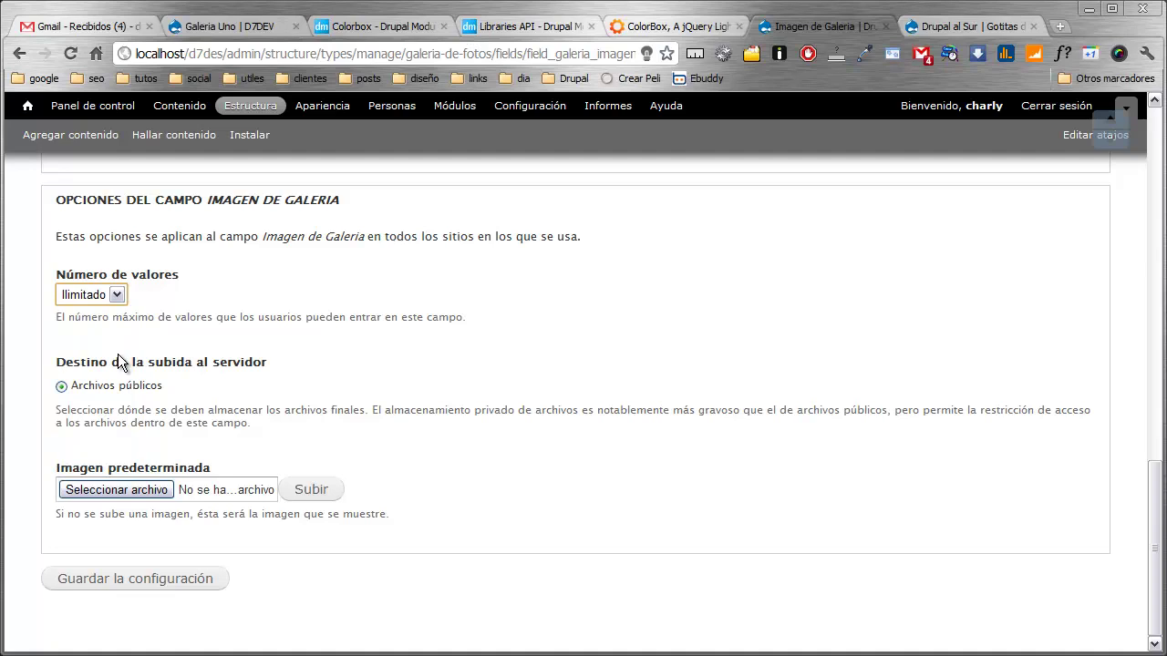
click(118, 580)
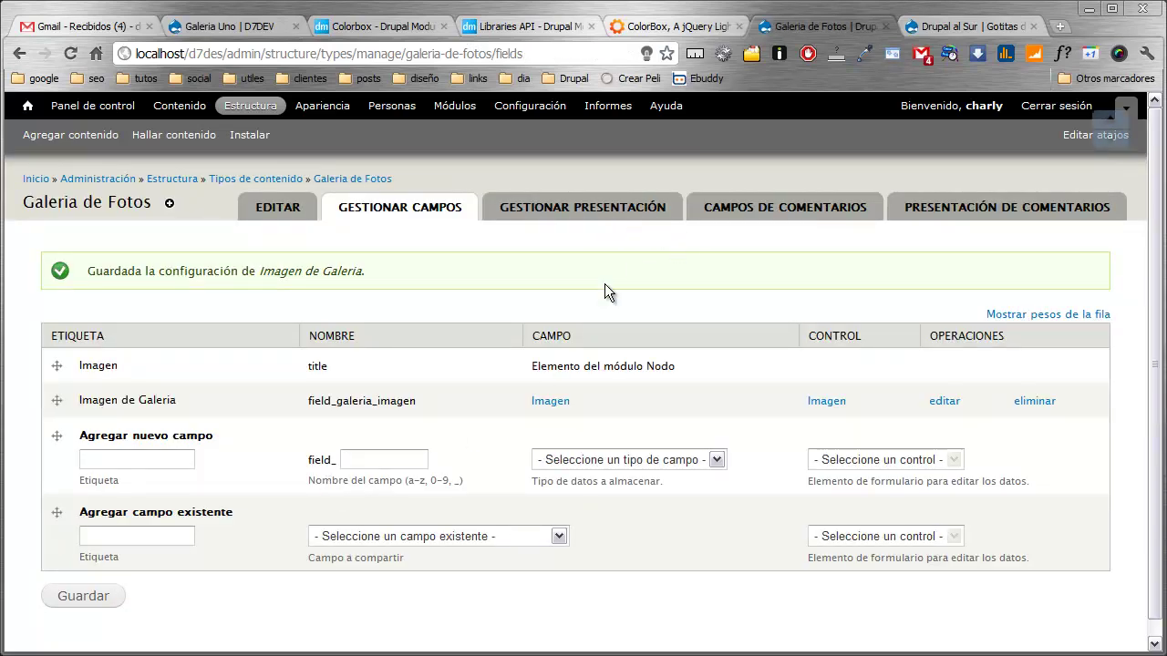
Step: In the content type's display settings, set the Imagen de Galeria label to <Hidden>, keep the Imagen format, and save
click(574, 219)
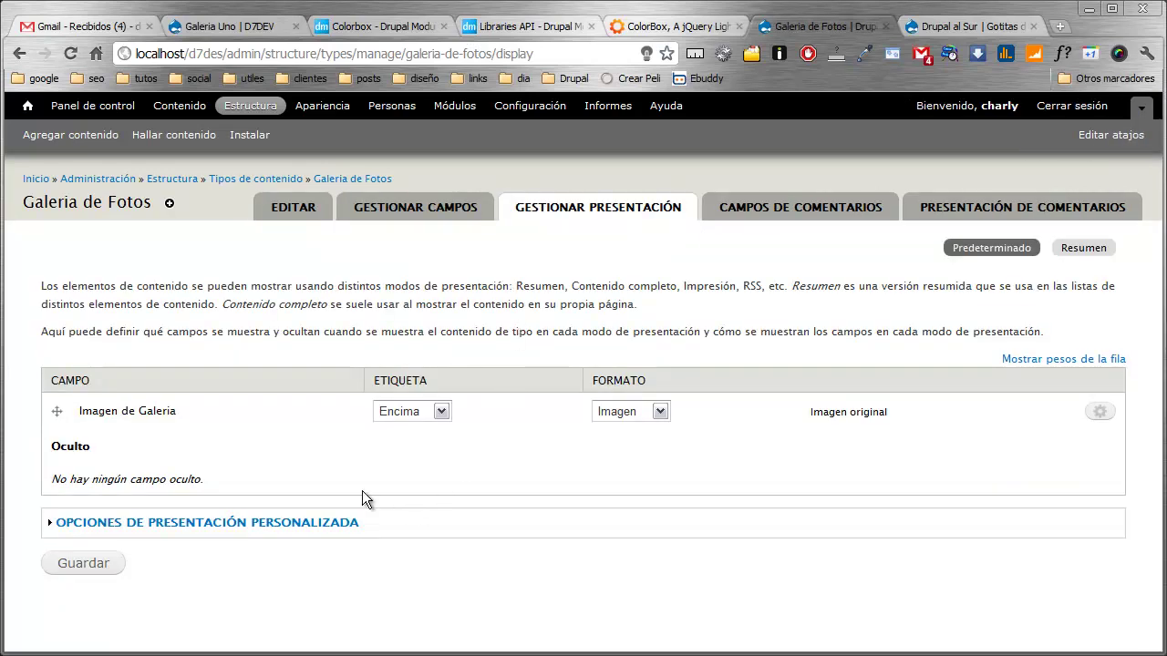
click(440, 411)
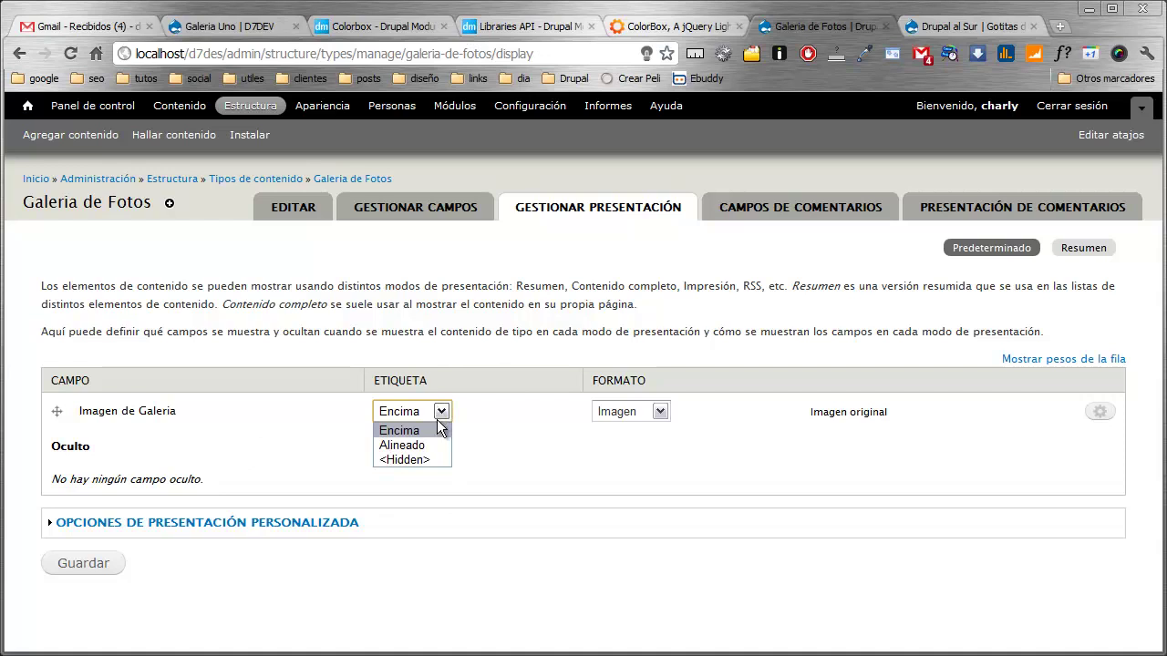
click(435, 461)
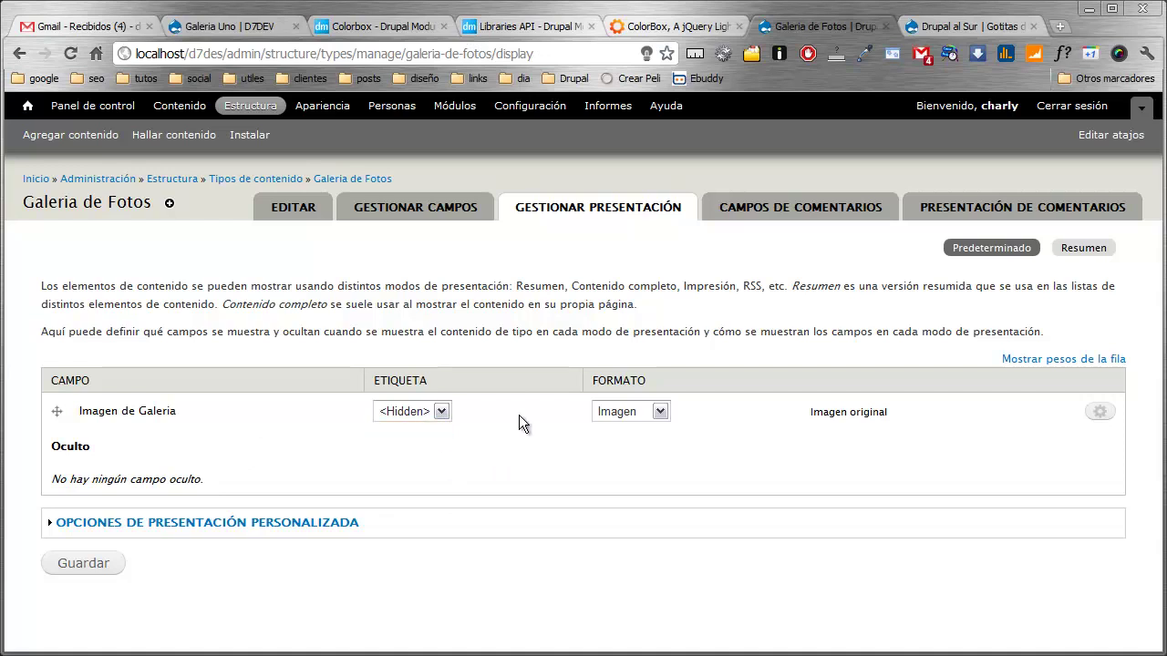
click(661, 412)
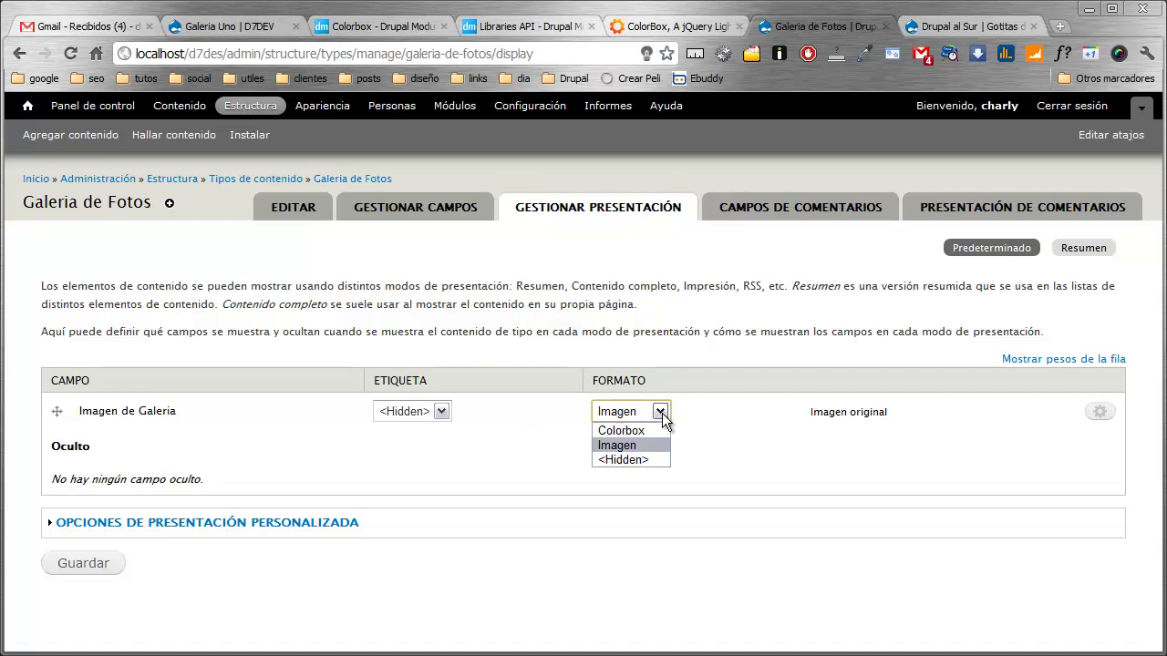
click(663, 415)
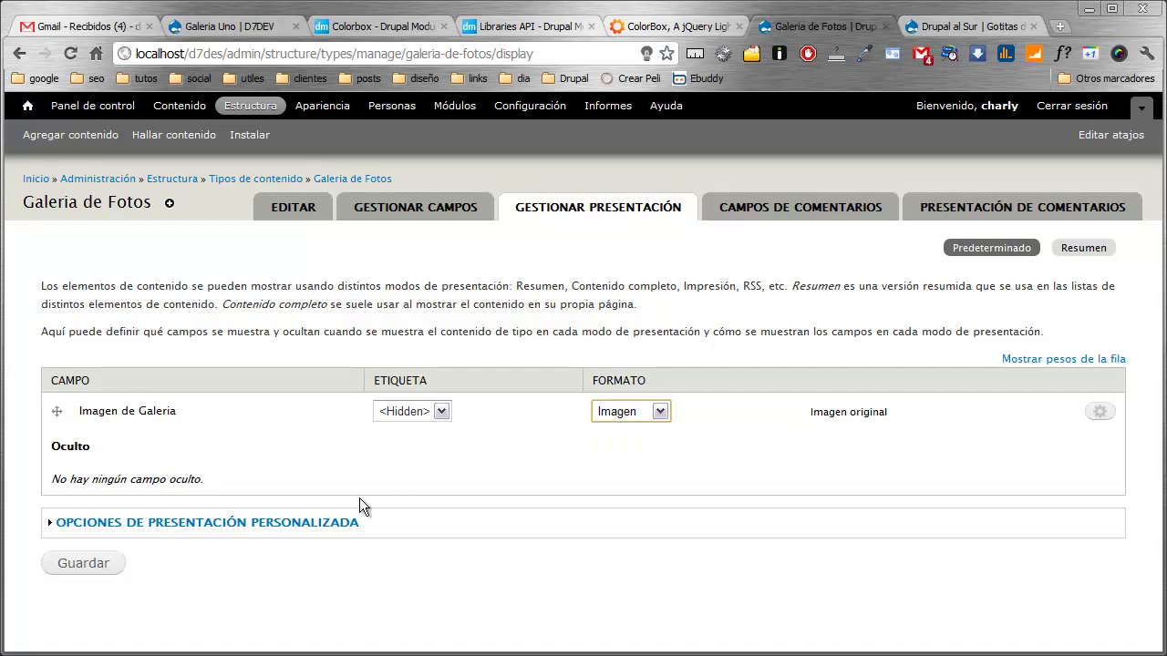
click(87, 563)
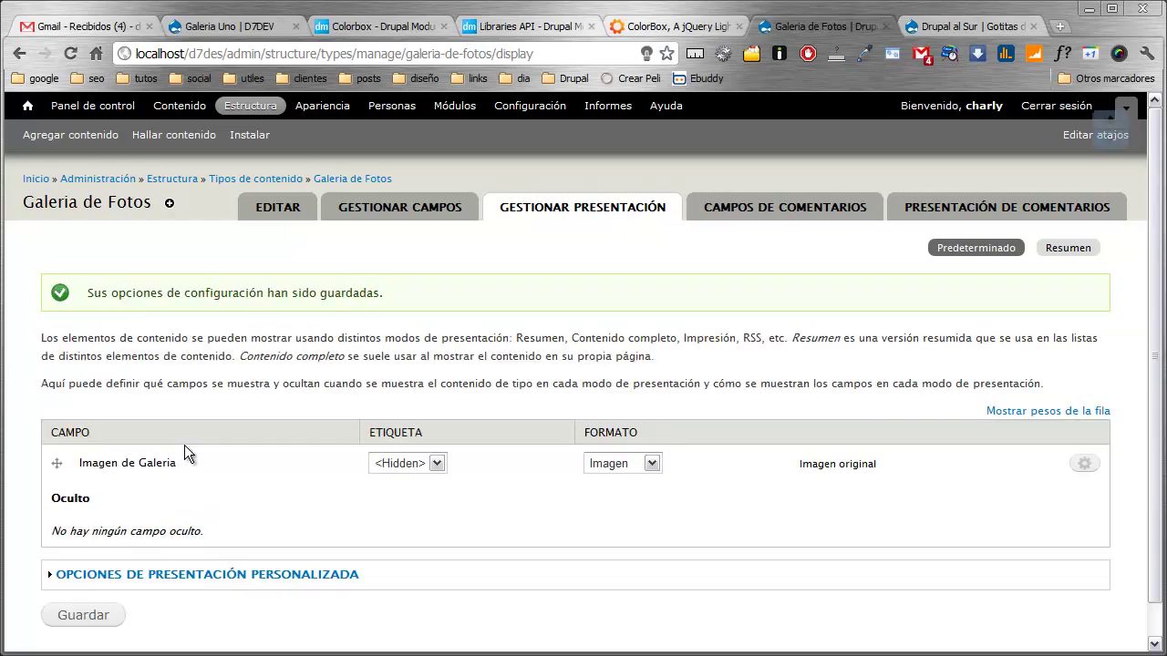
Step: Change the title field label of the Galeria de Fotos content type to "Nombre de la Galería" and save the content type
click(269, 210)
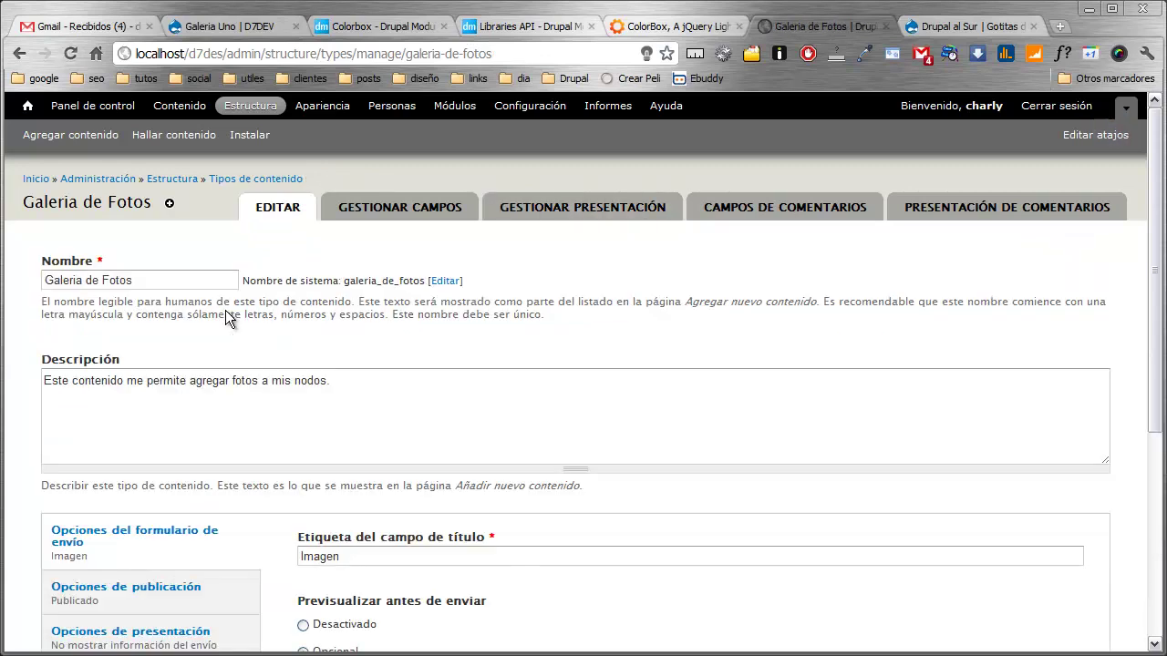
scroll(208, 326, down, 3)
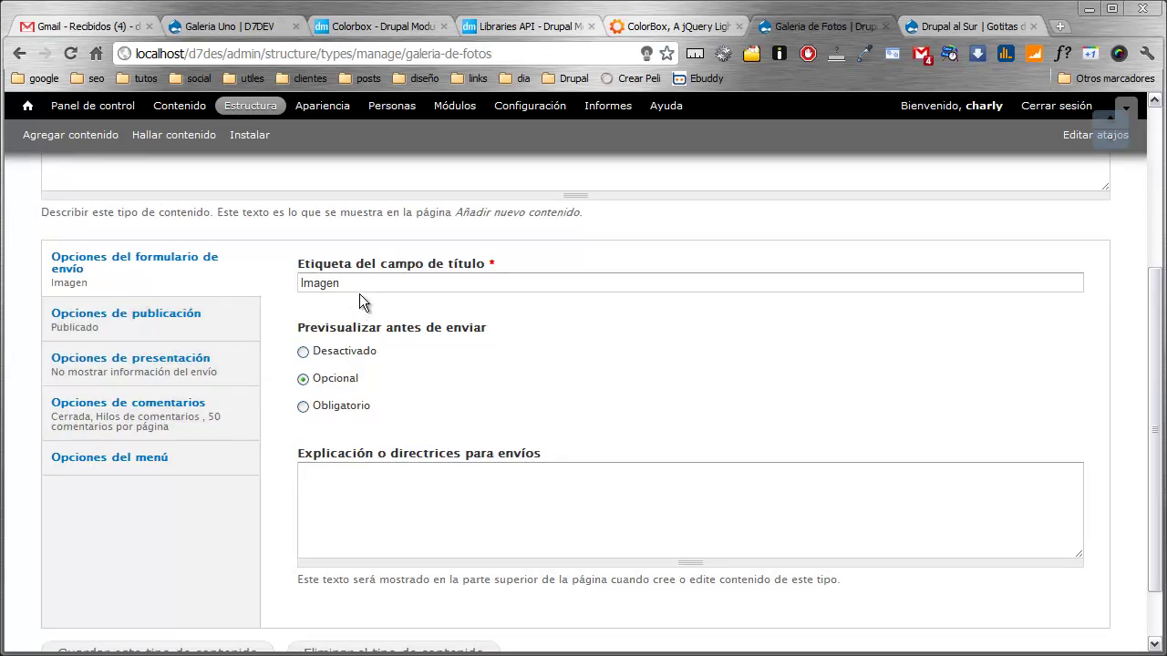
drag(356, 284, 266, 284)
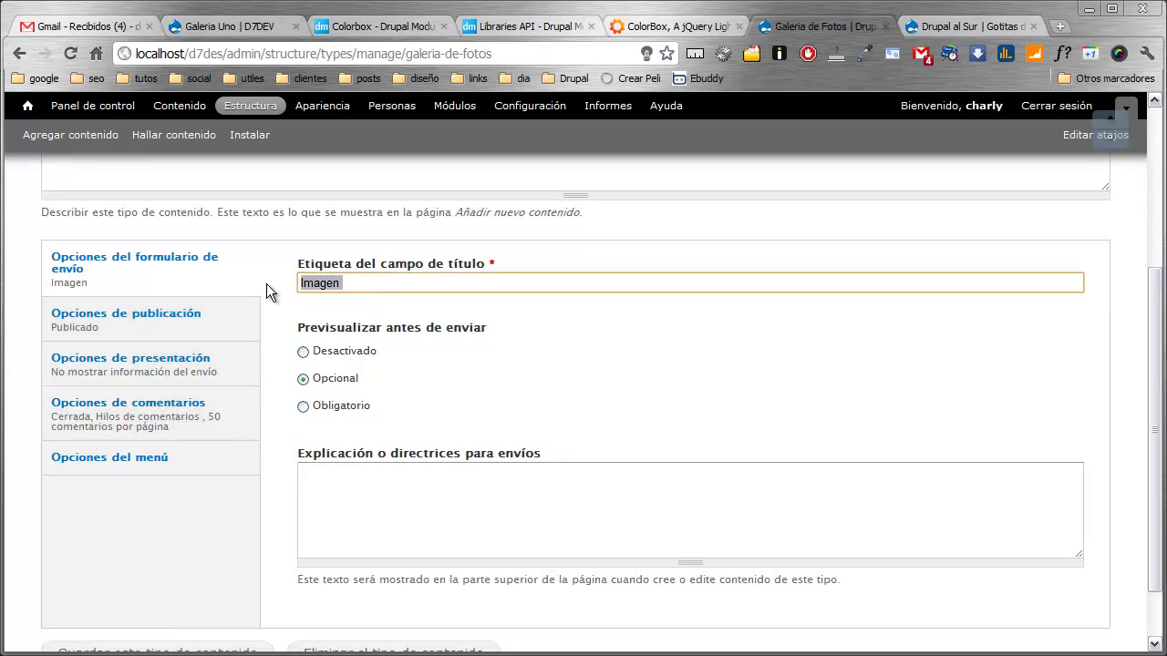
text(Nombre de la )
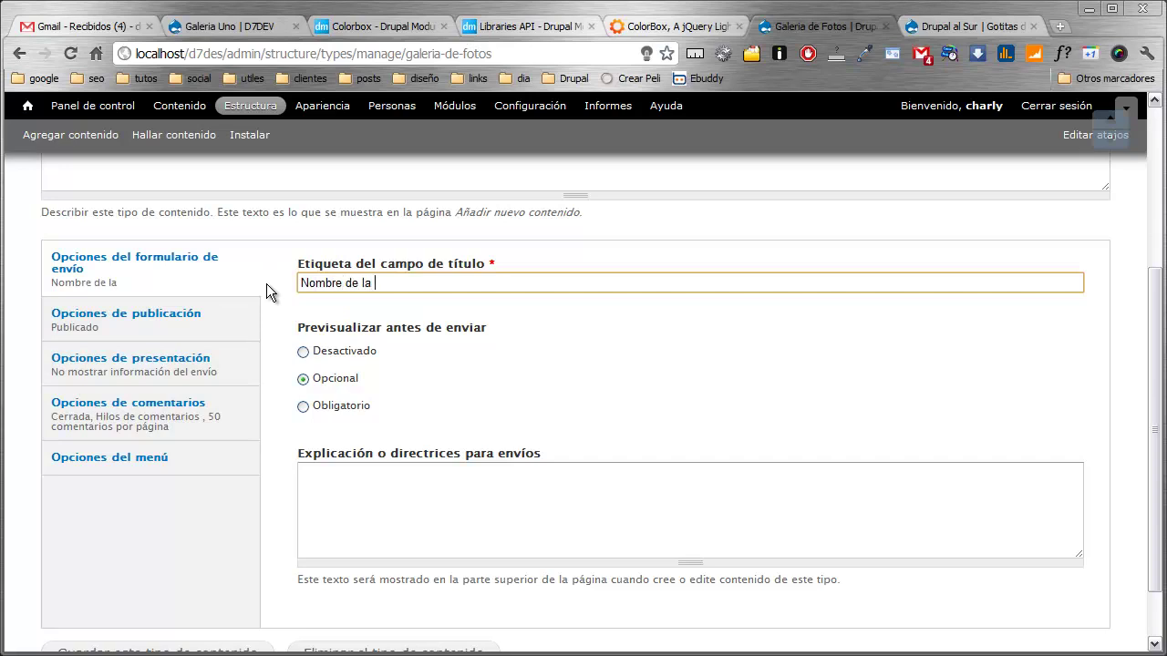
text(Galerialería)
scroll(236, 411, down, 2)
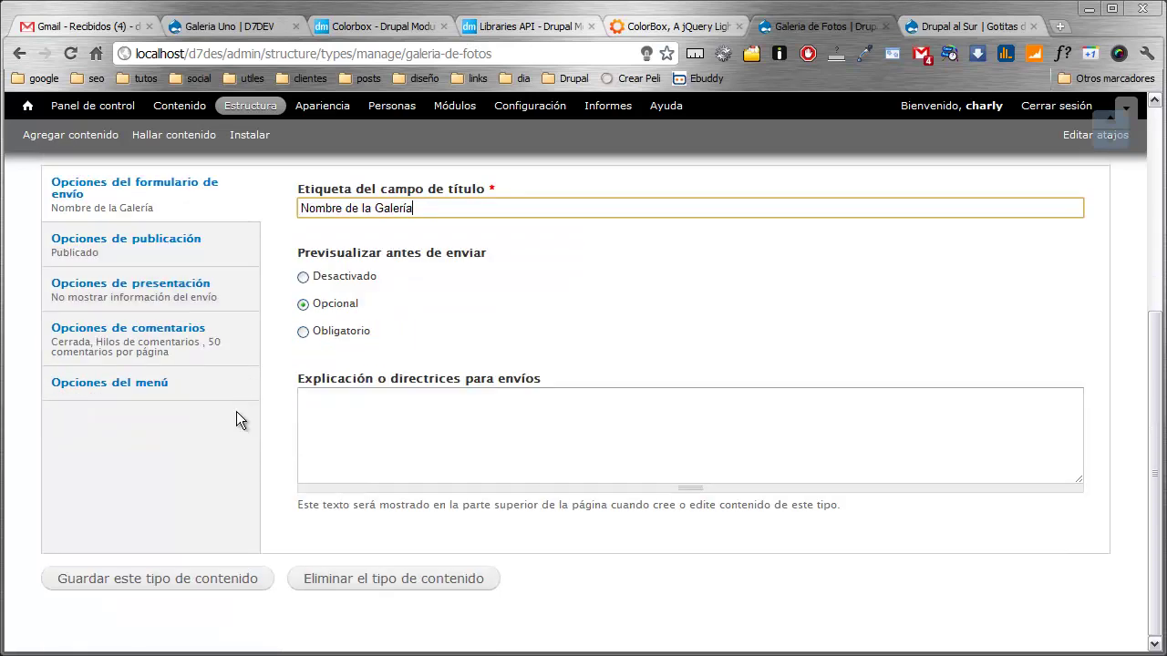
click(195, 589)
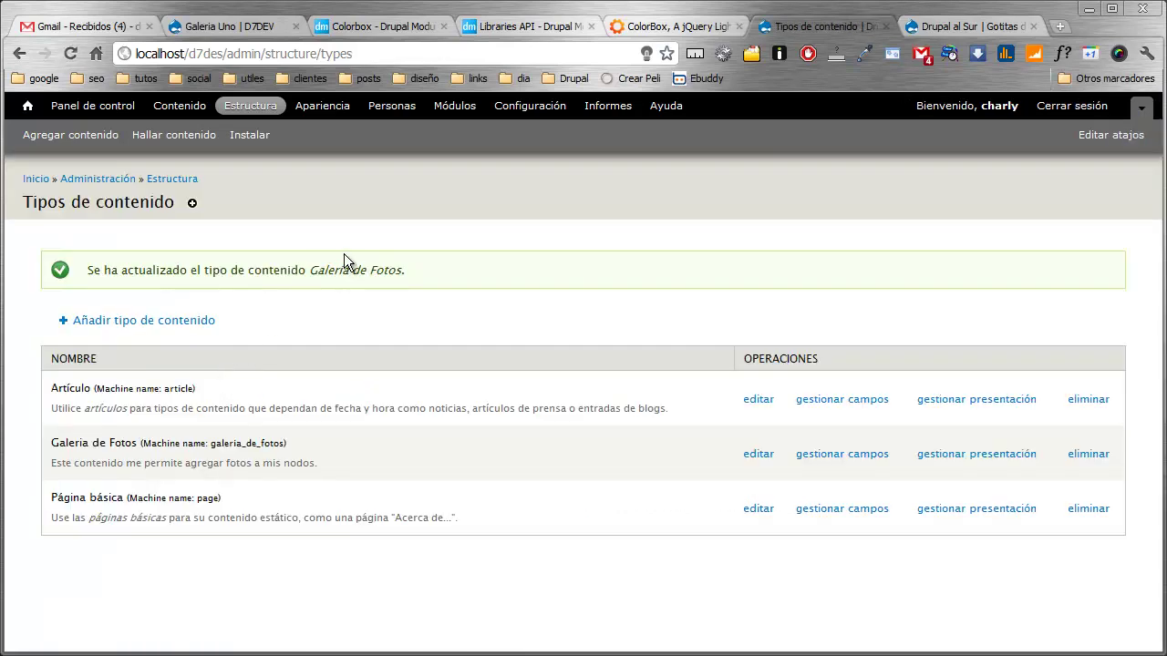
Step: Open the image styles in the site's media configuration and start adding a new style
click(530, 105)
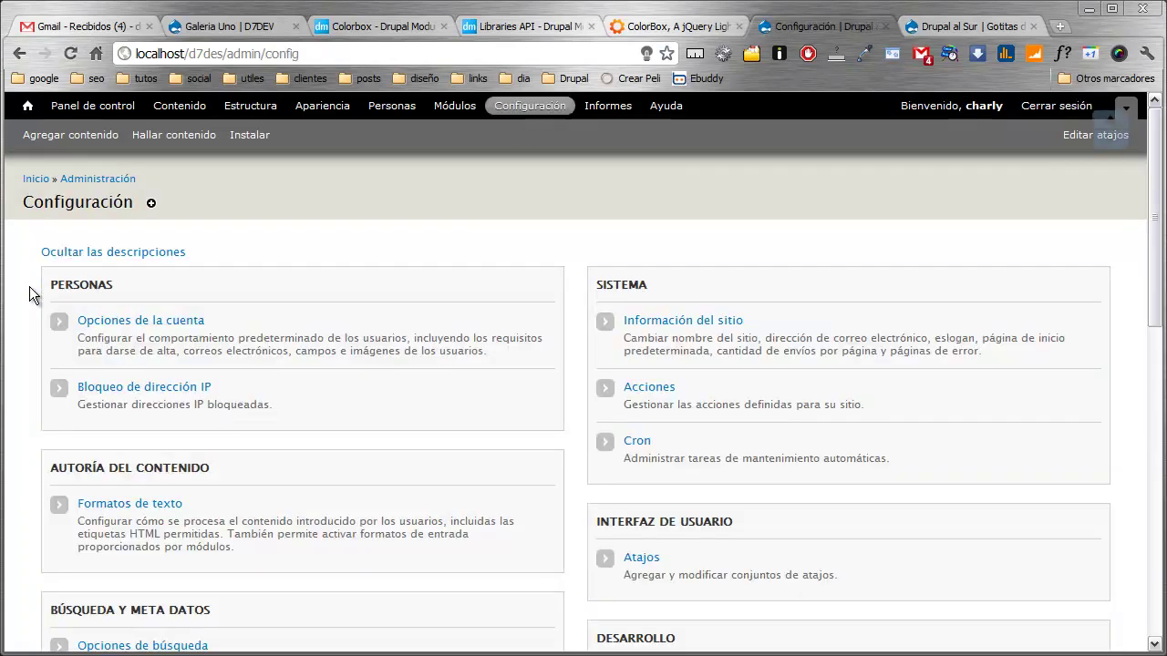
scroll(29, 288, down, 6)
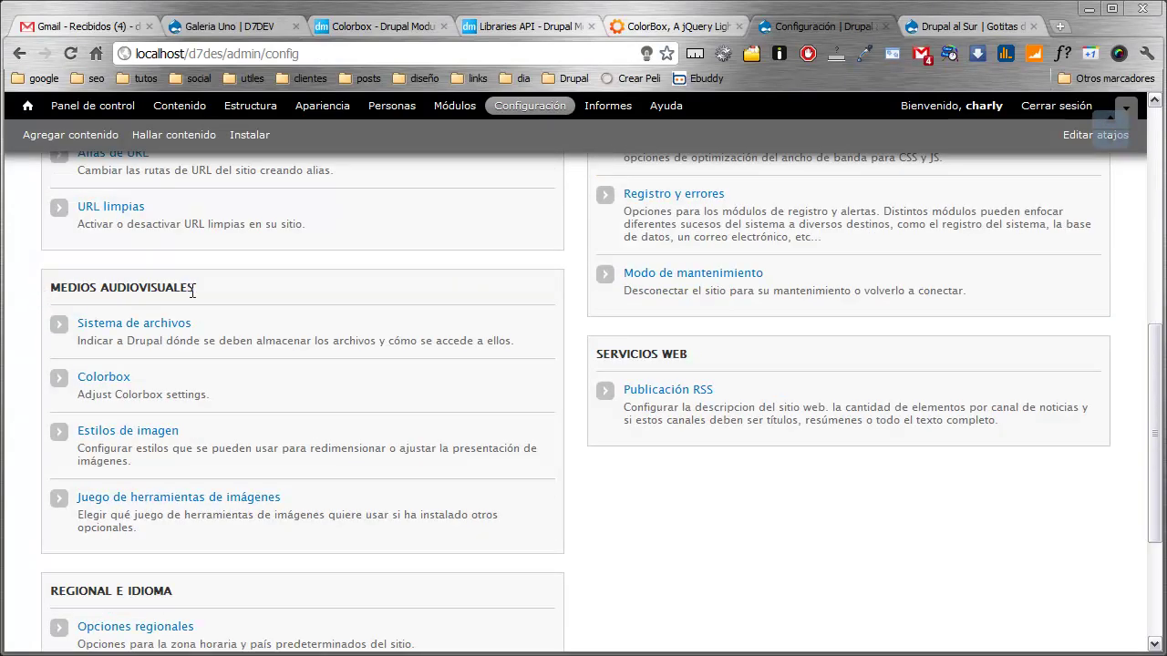
click(157, 433)
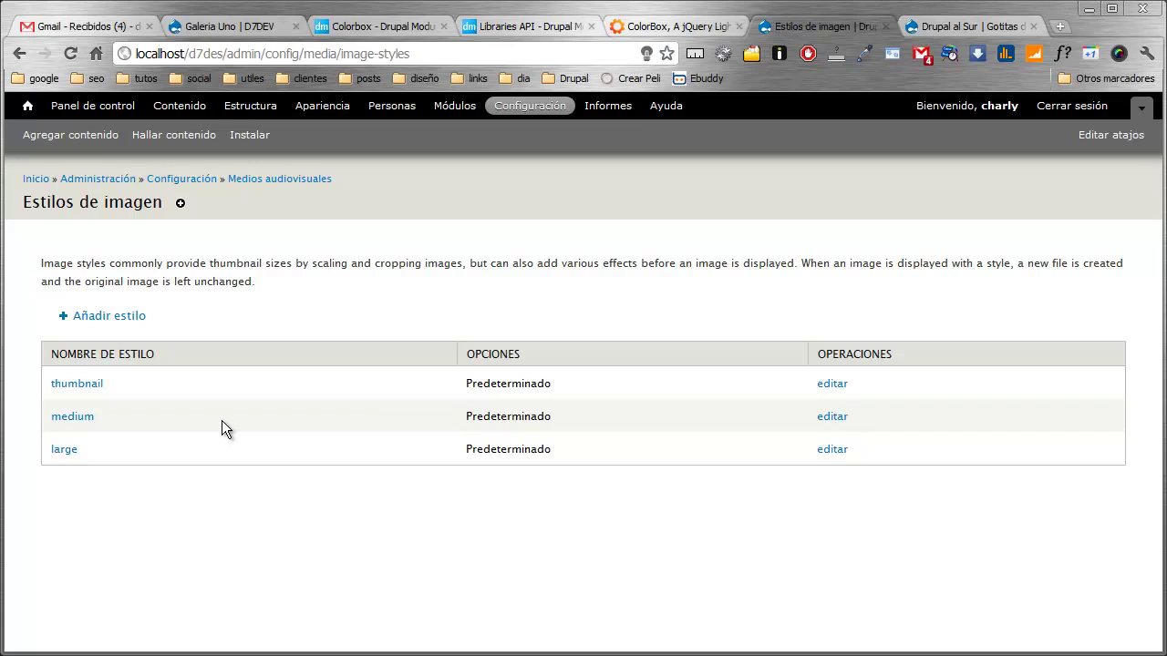
click(145, 305)
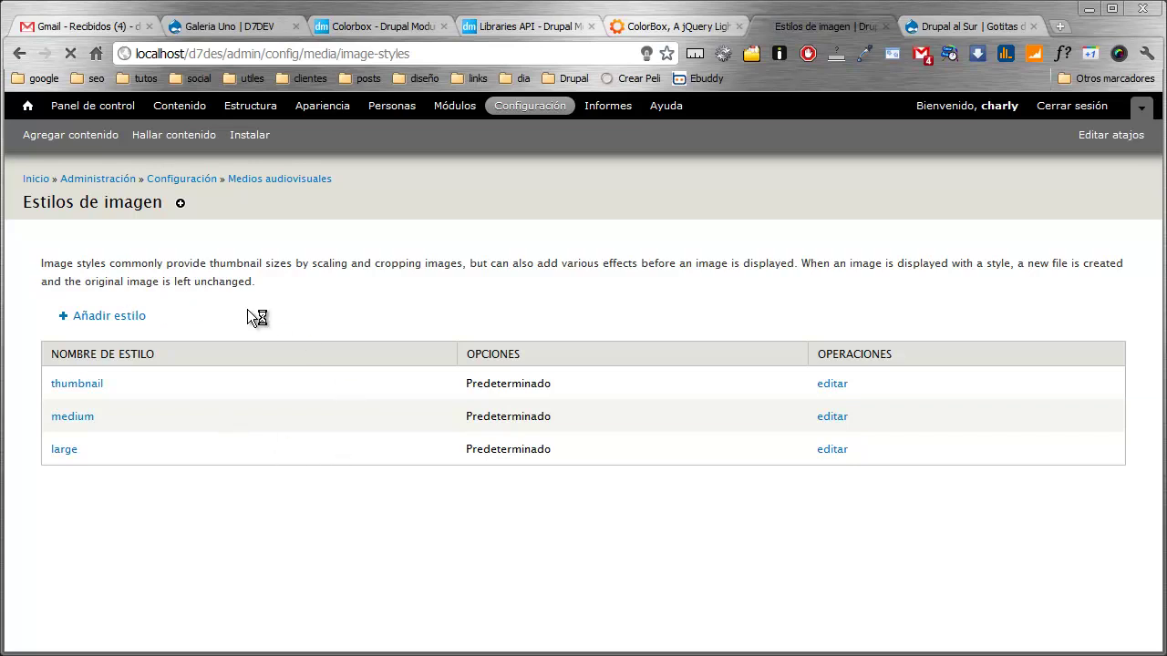
Step: Name the new image style "galeria_miniatura" and create it
click(218, 280)
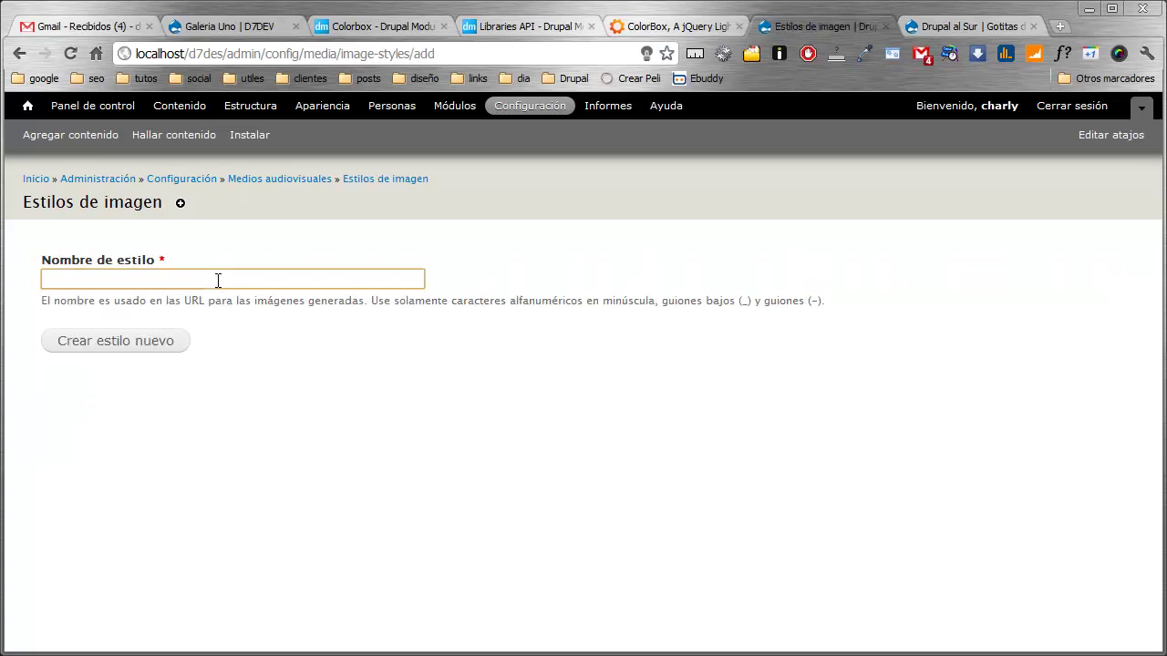
text(g)
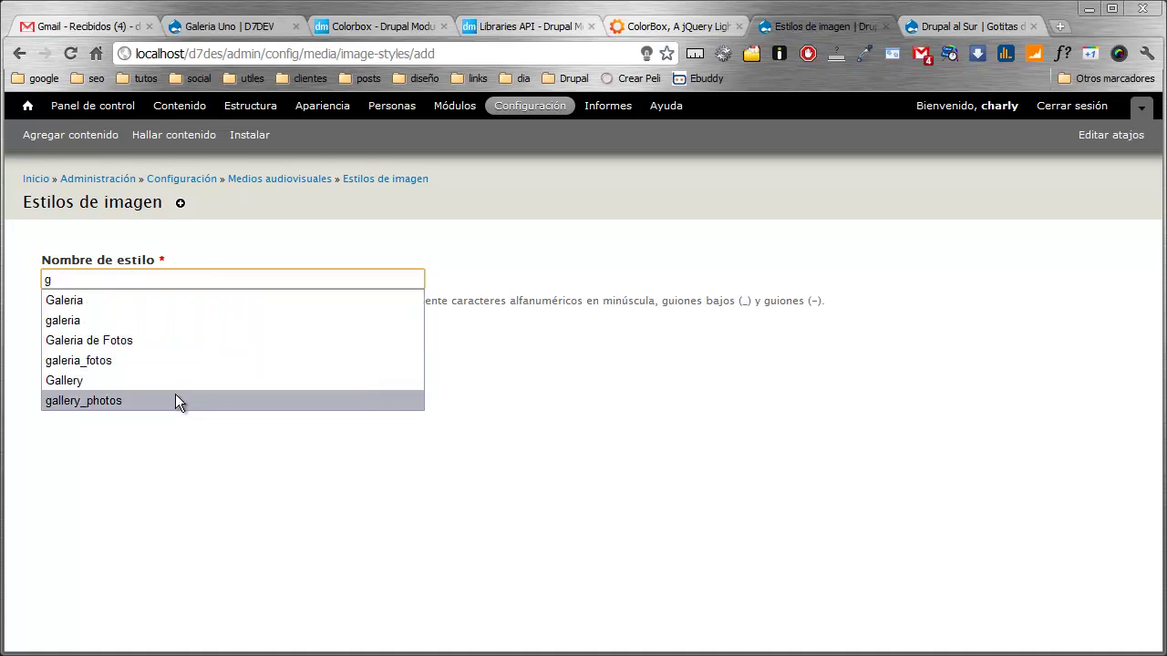
text(aleria_)
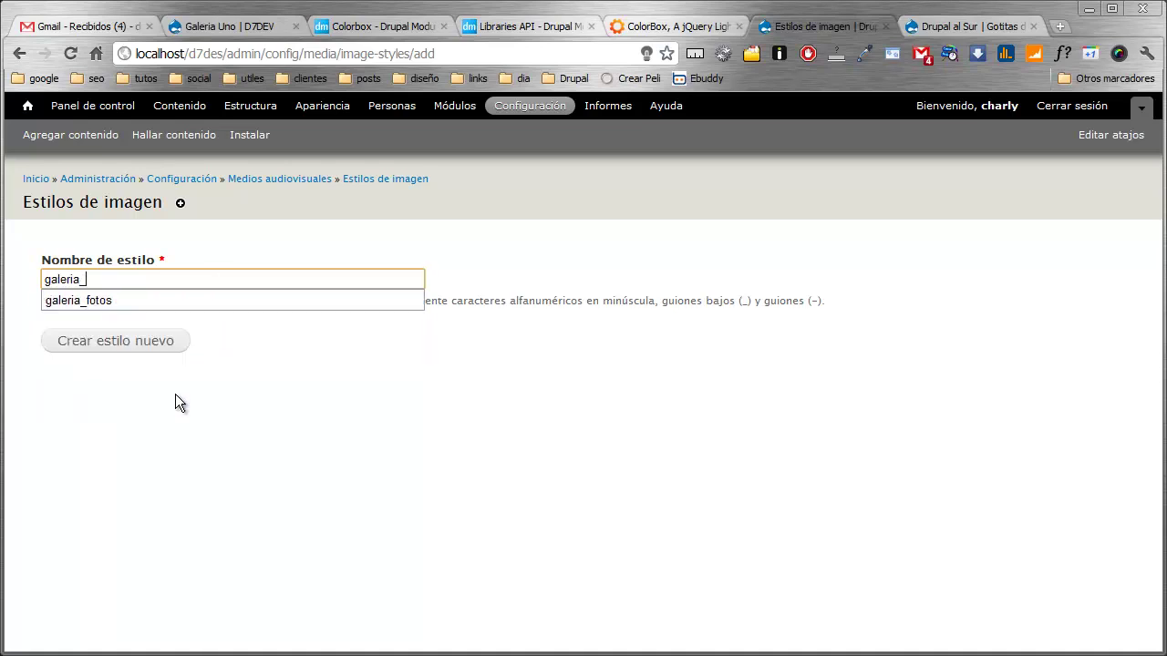
text(mi)
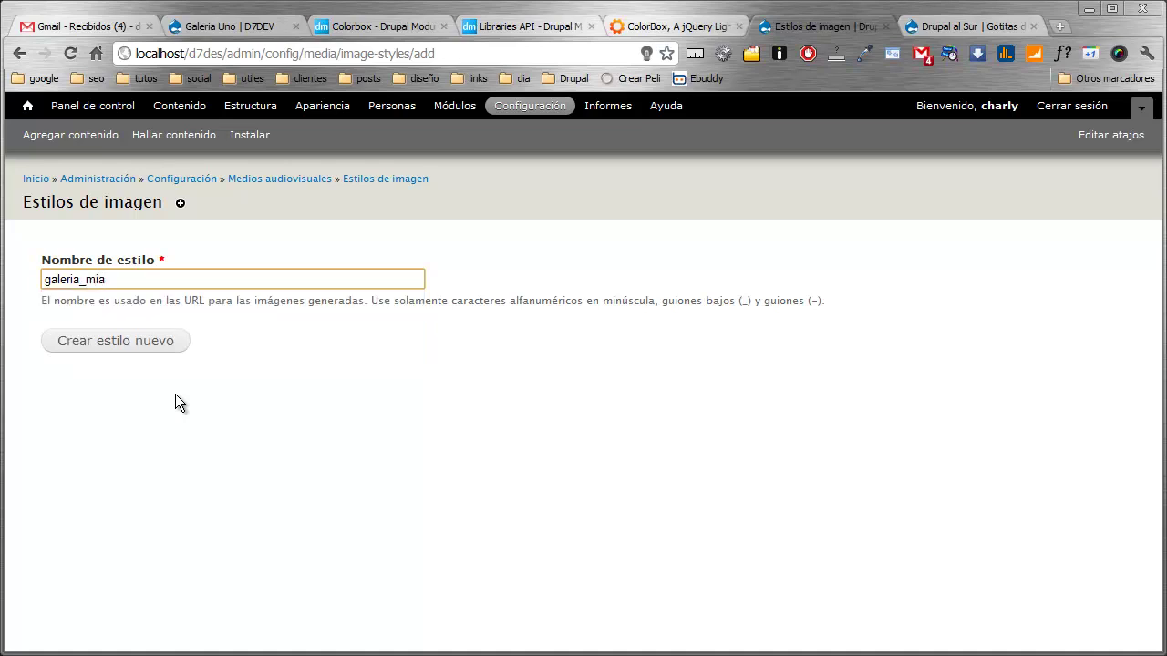
text(niatru)
key(BackSpace)
key(BackSpace)
text(ura)
click(175, 403)
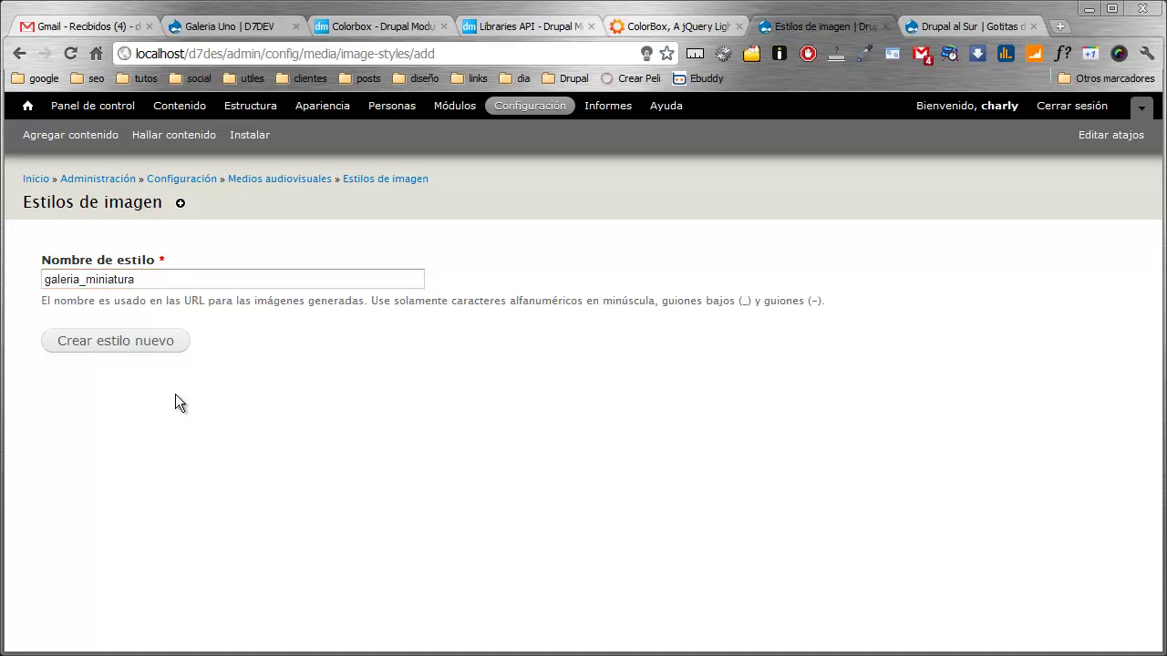
click(155, 343)
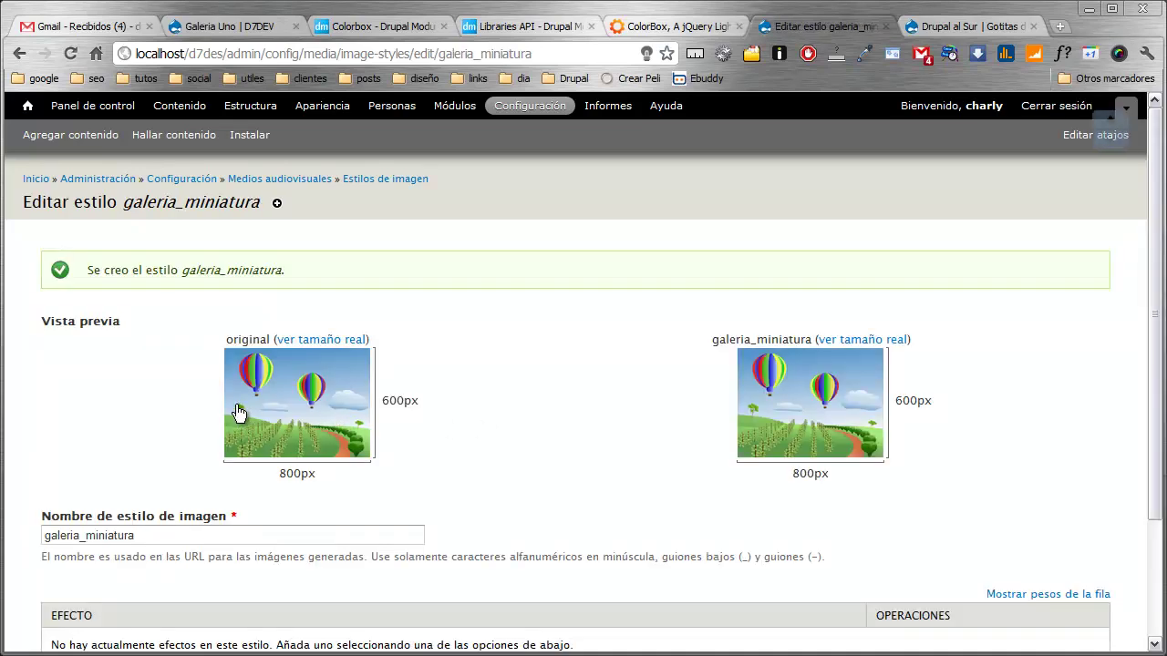
Step: Try to apply the Escalar y recortar effect to the galeria_miniatura style by updating the style
scroll(233, 415, down, 3)
click(248, 528)
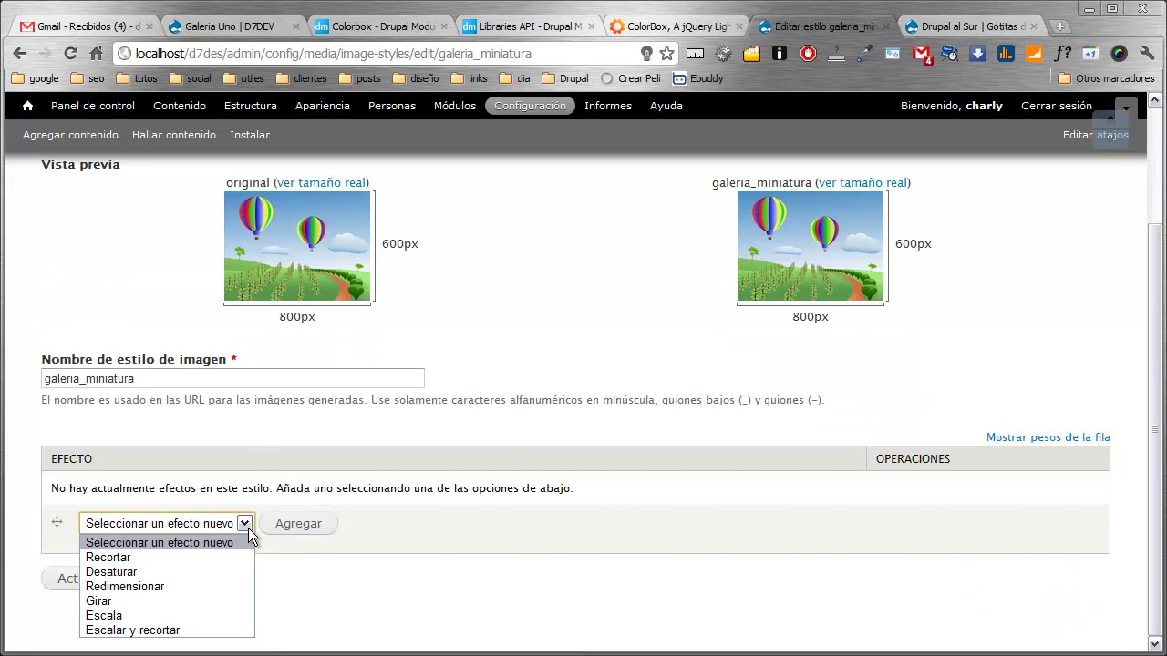
click(235, 629)
click(143, 593)
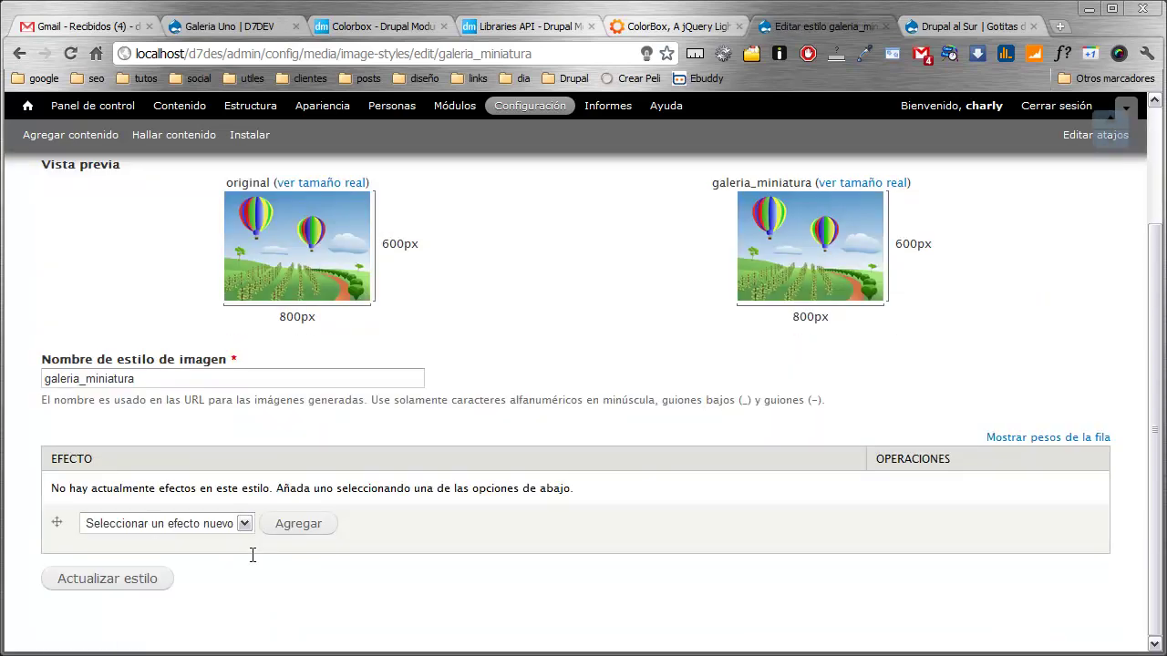
scroll(253, 555, up, 1)
scroll(252, 555, down, 1)
scroll(253, 555, up, 2)
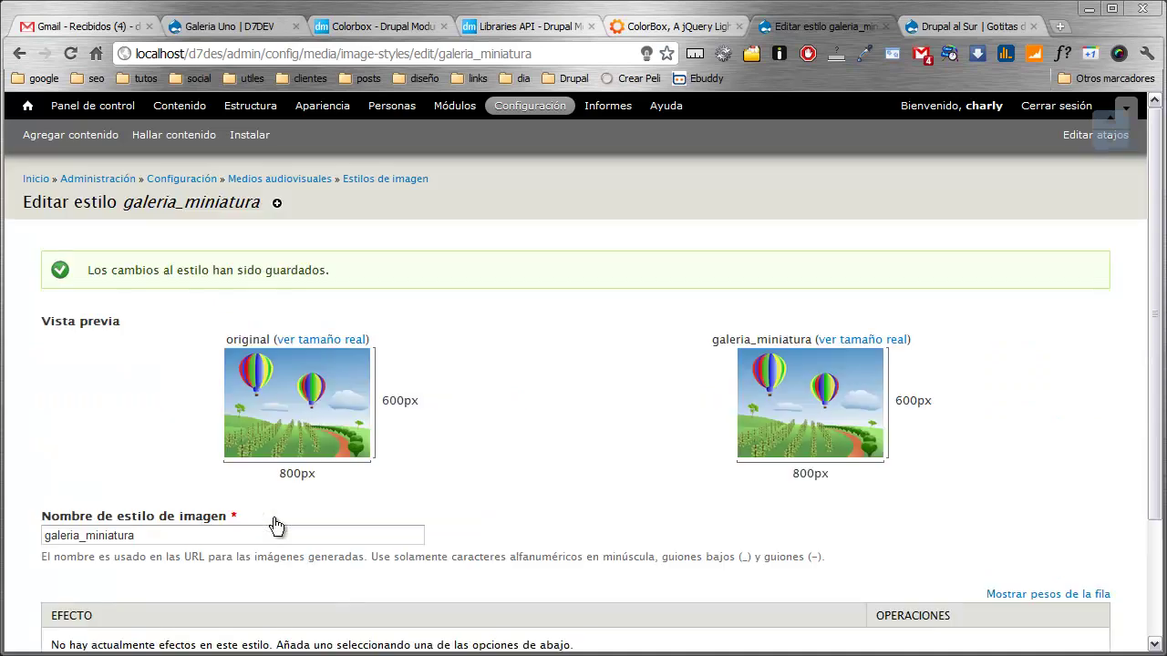
Step: Reopen galeria_miniatura from the image styles list and start adding the Escalar y recortar effect
click(377, 181)
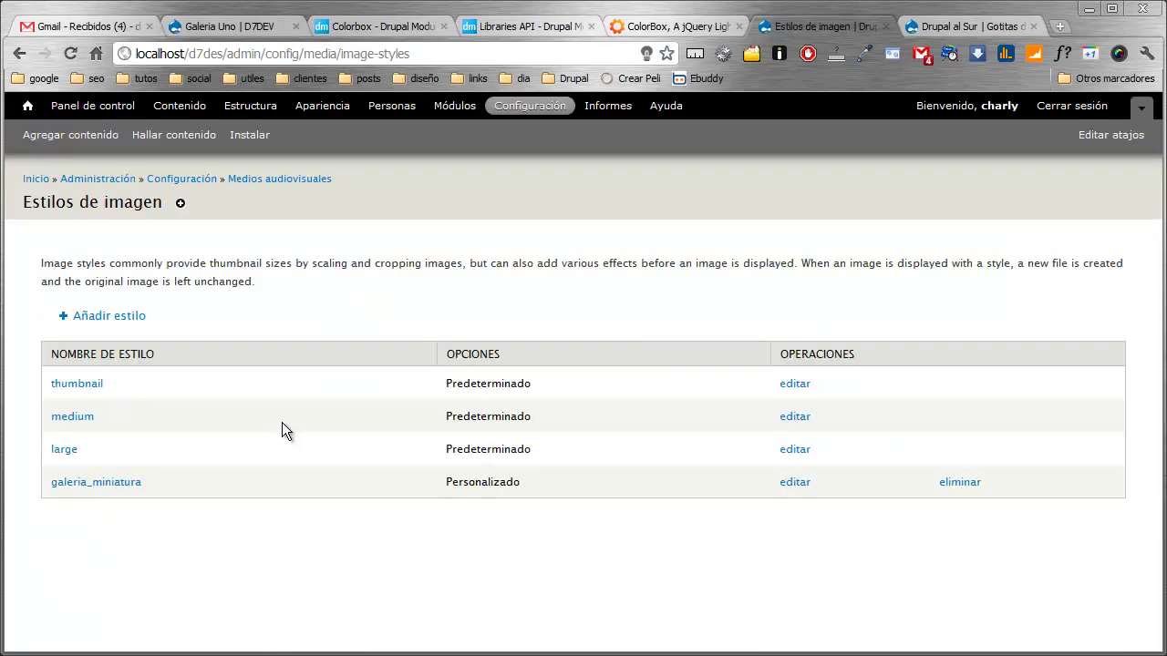
click(790, 482)
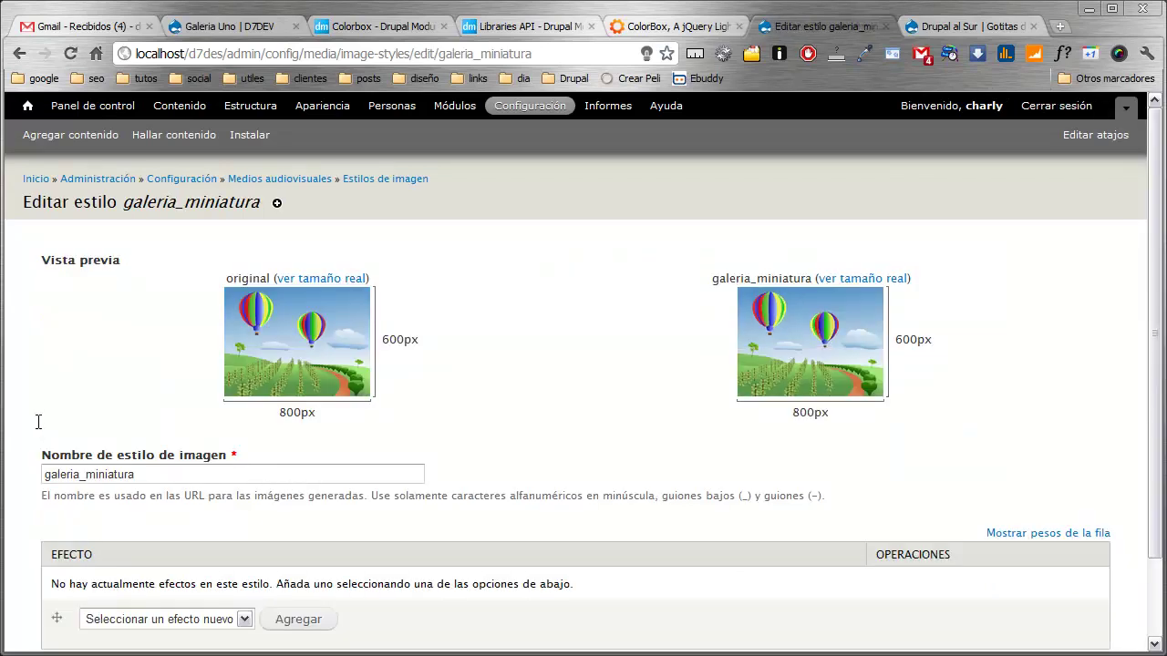
scroll(39, 422, down, 1)
click(242, 523)
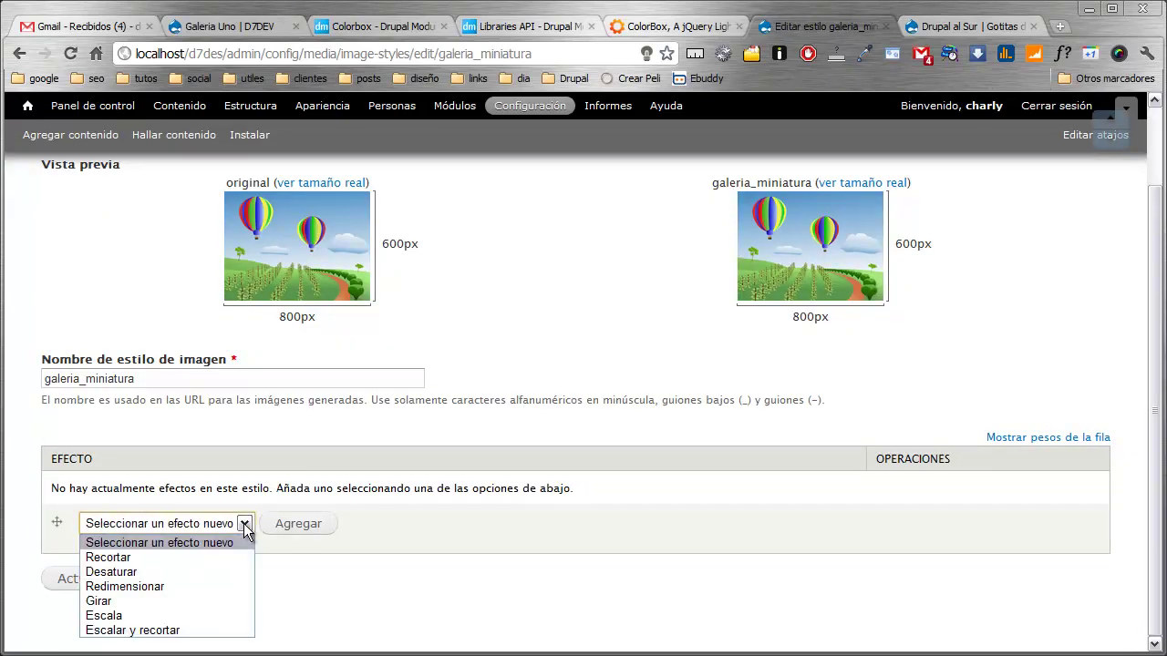
click(209, 631)
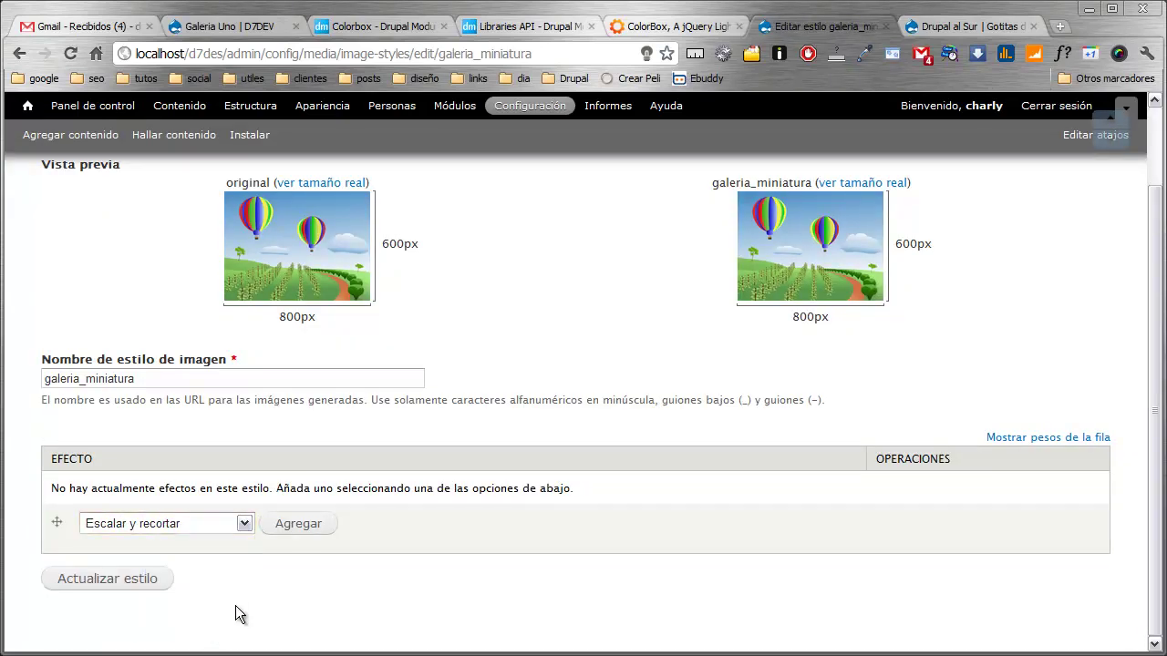
click(244, 524)
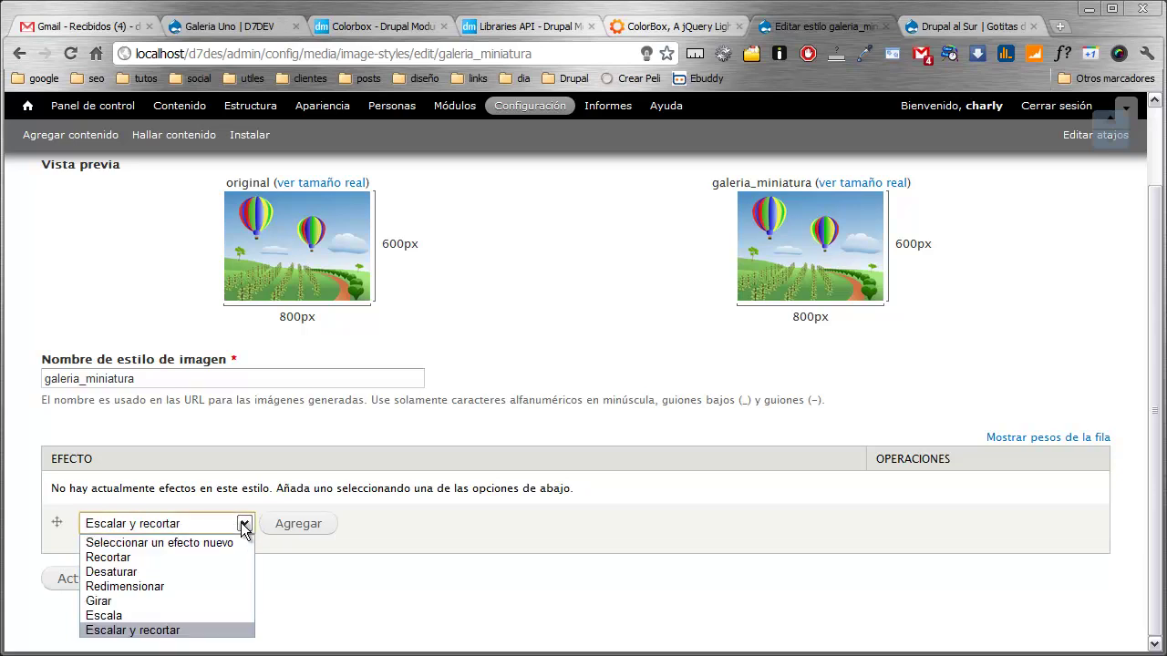
click(295, 527)
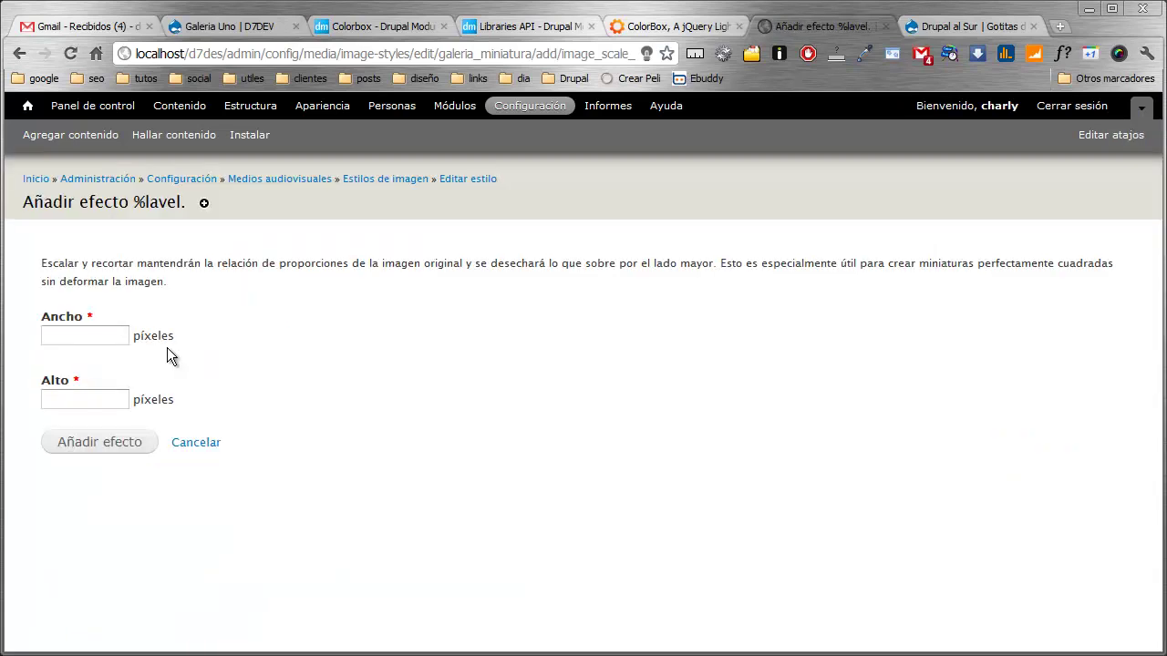
Step: Set the effect's width to 300 and height to 225 pixels, and add it to galeria_miniatura
click(103, 335)
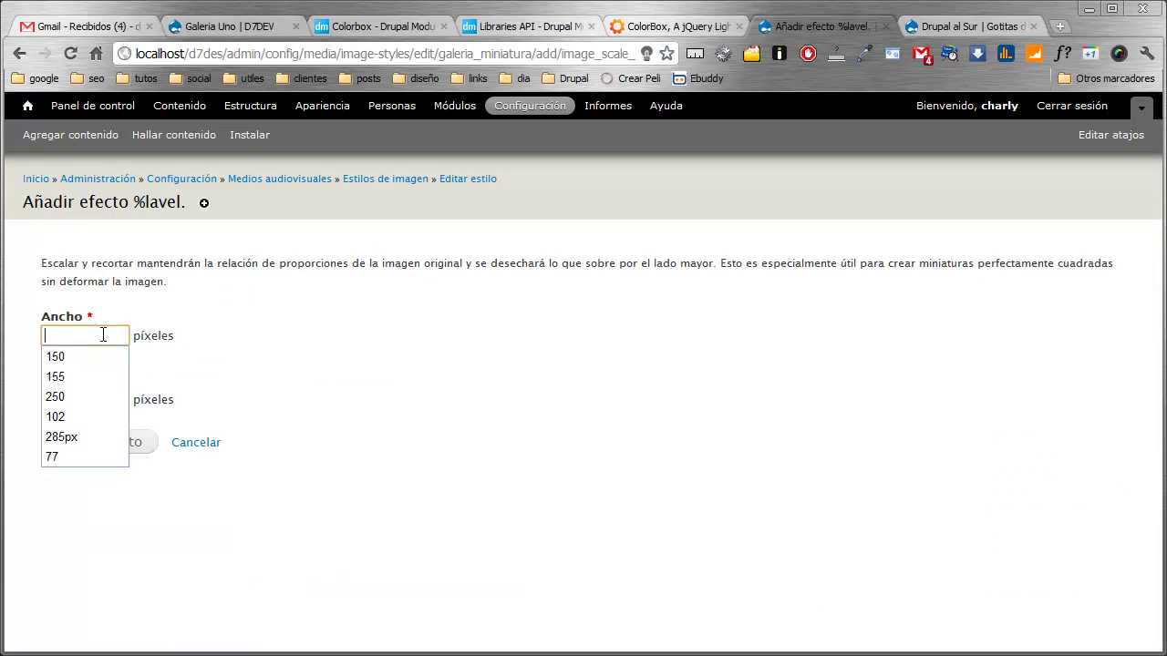
text(300)
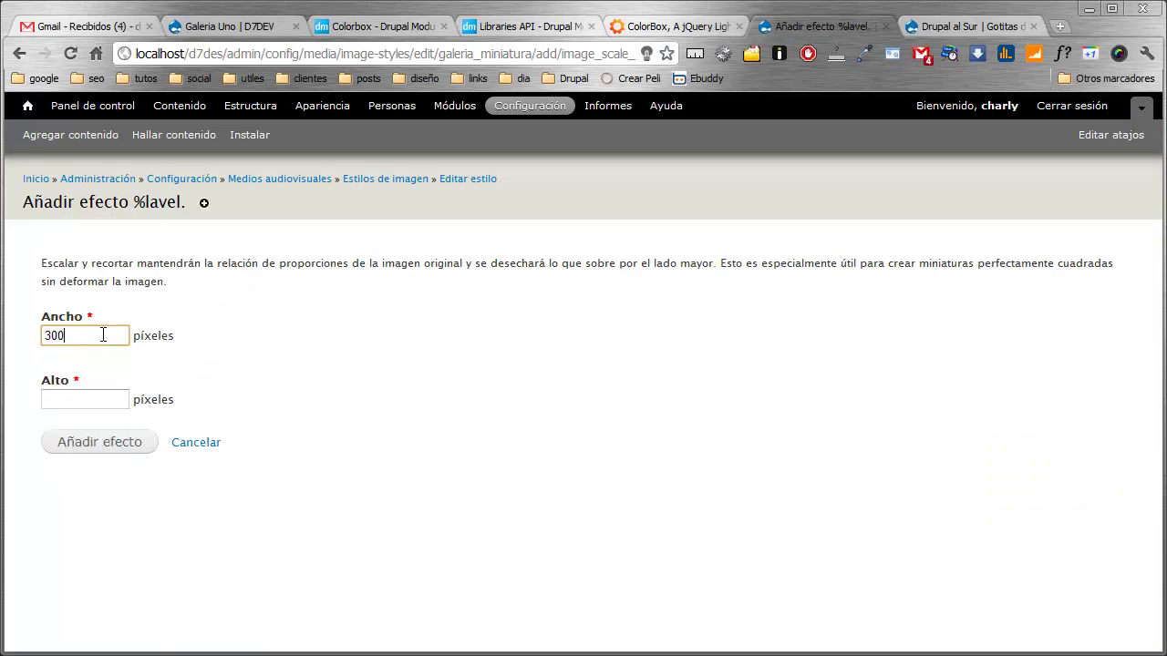
click(68, 401)
text(225)
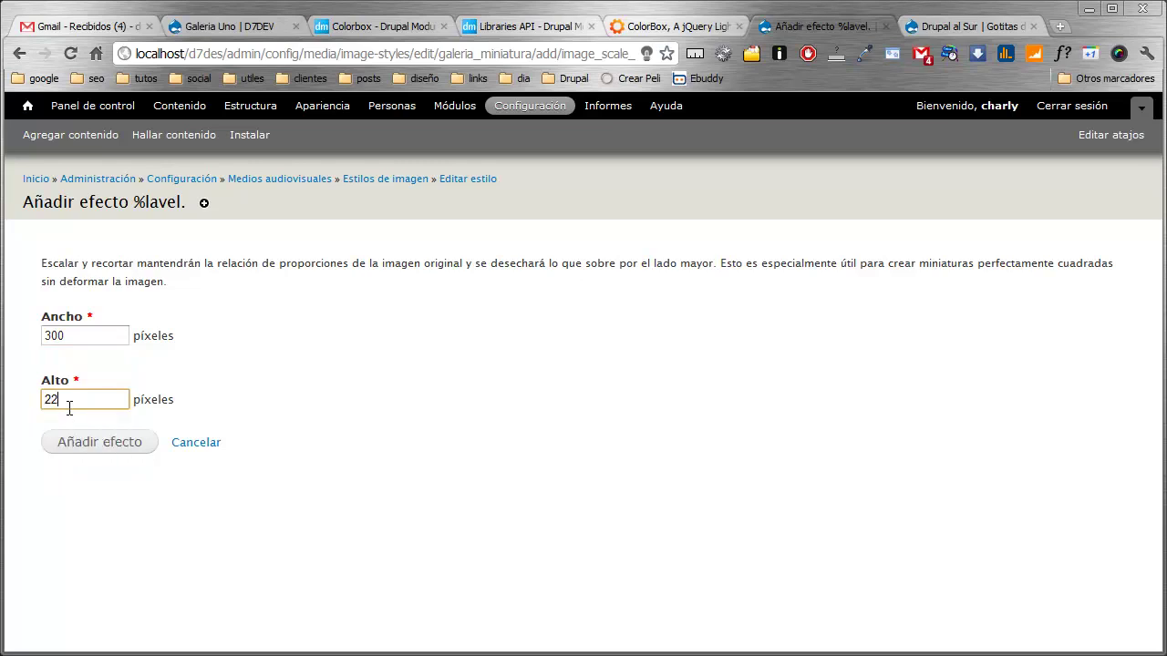
click(111, 343)
click(229, 344)
click(93, 444)
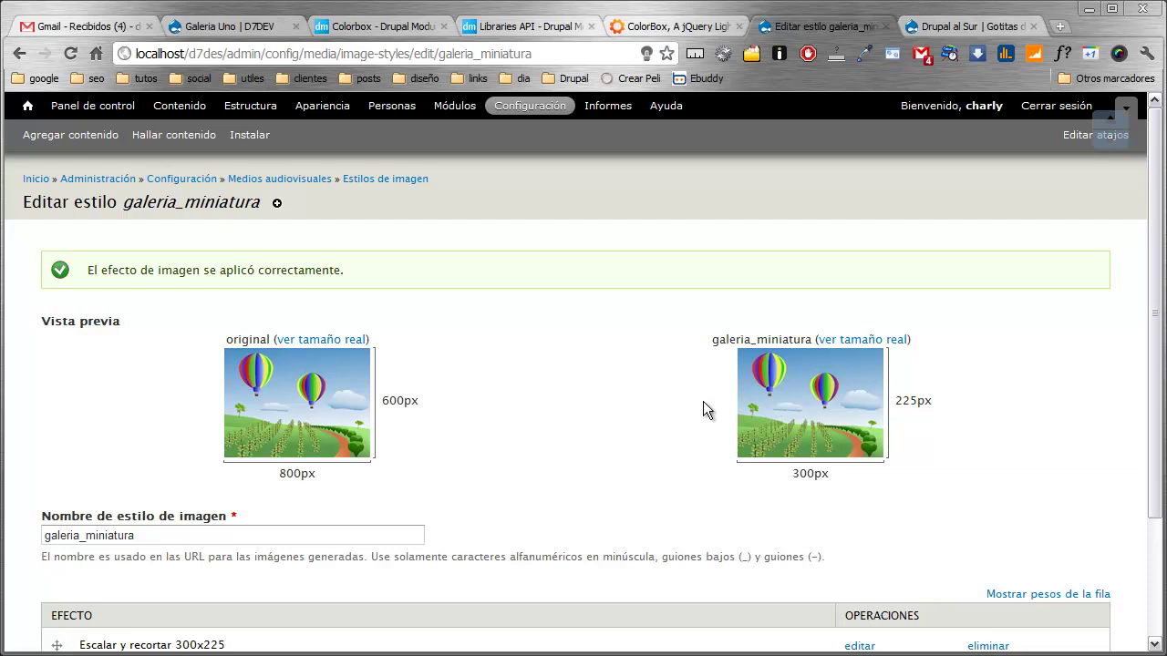
scroll(703, 401, down, 3)
scroll(703, 401, up, 2)
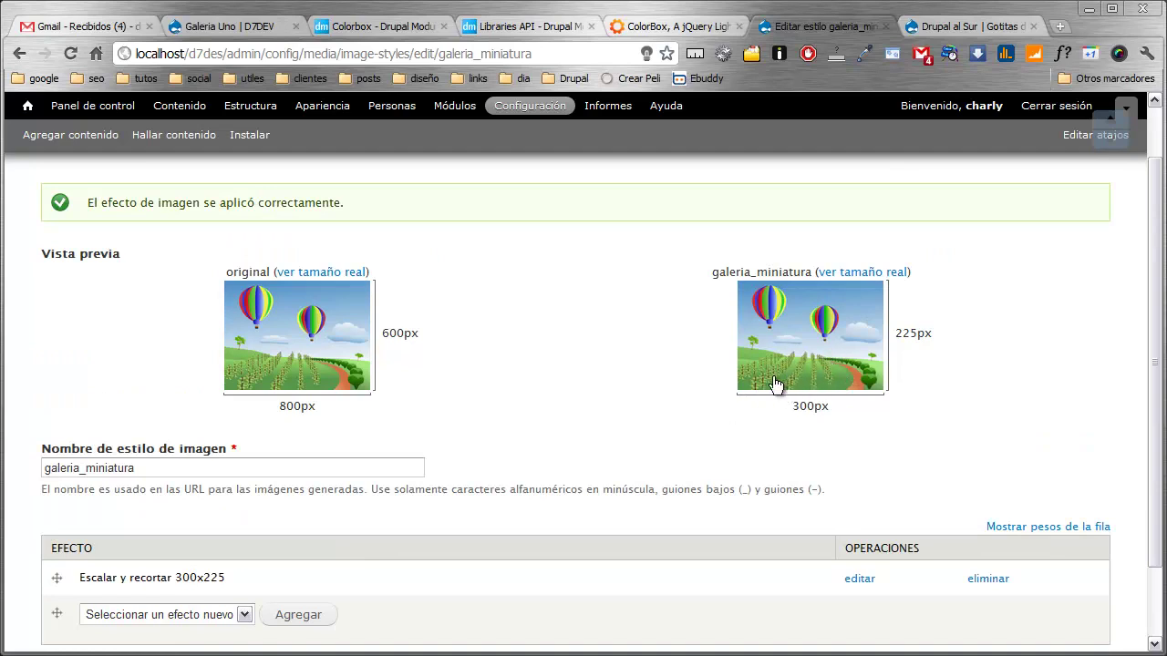
scroll(709, 384, up, 1)
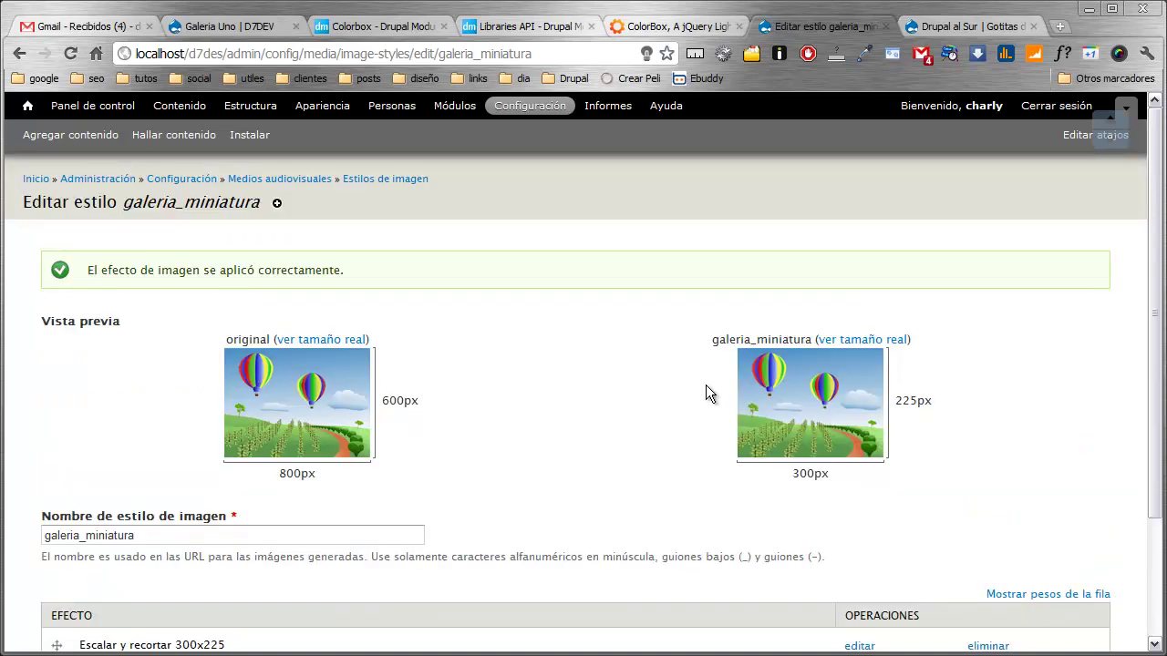
Step: Return to the image styles list and create another style named "galeria_grande"
click(387, 180)
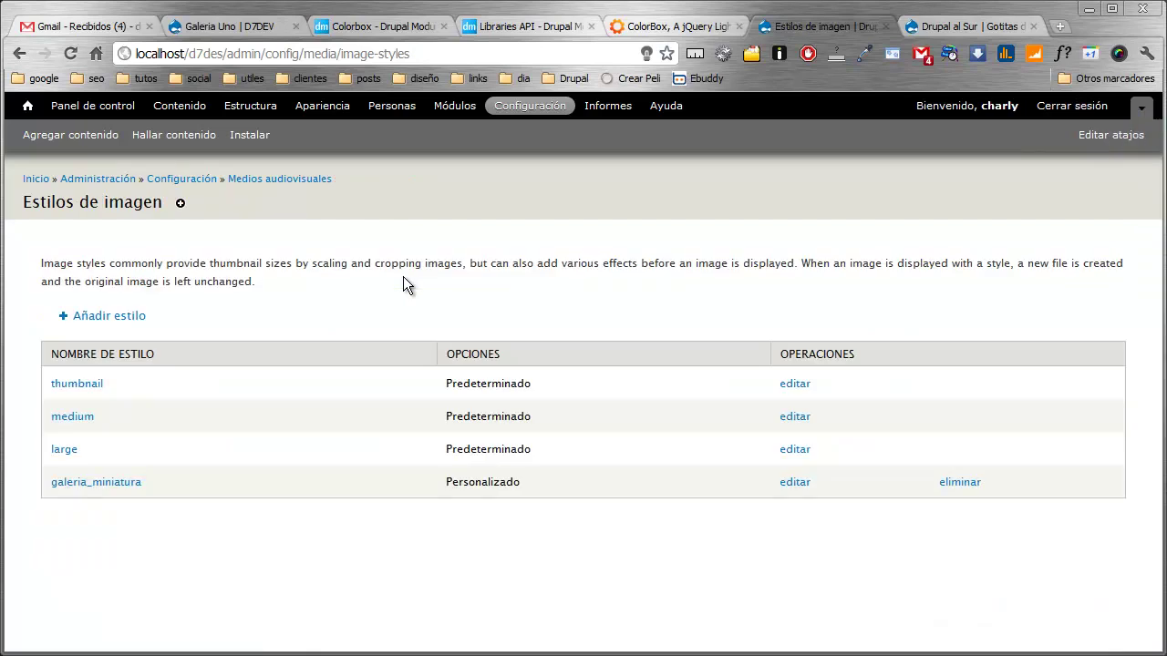
click(100, 316)
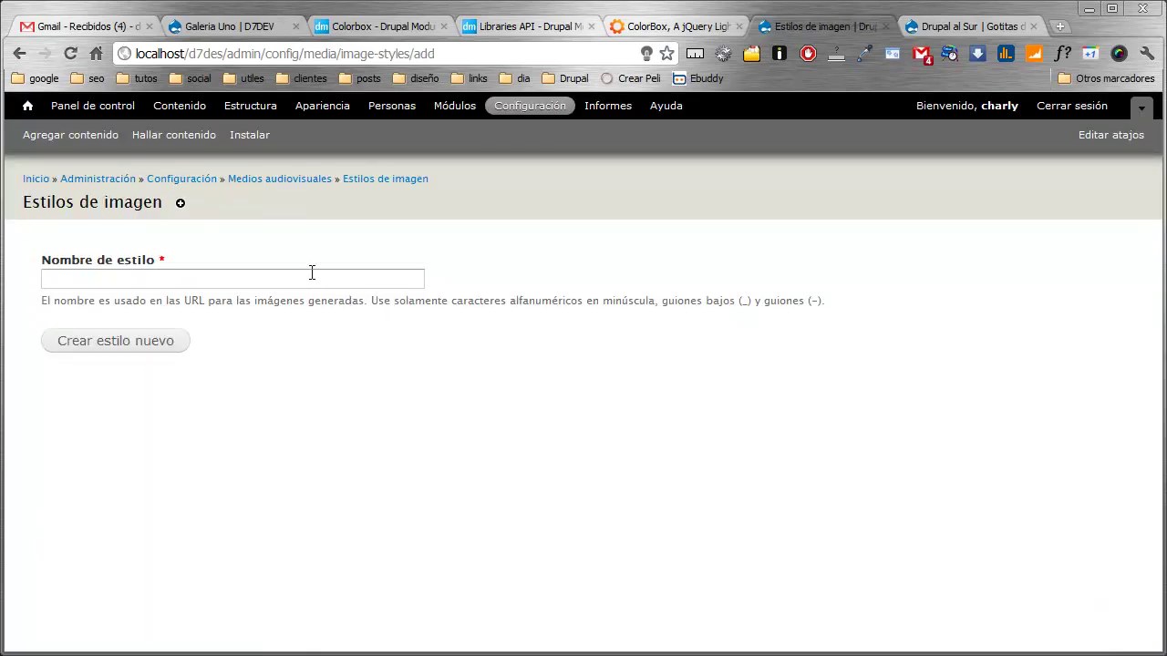
click(302, 274)
text(ga)
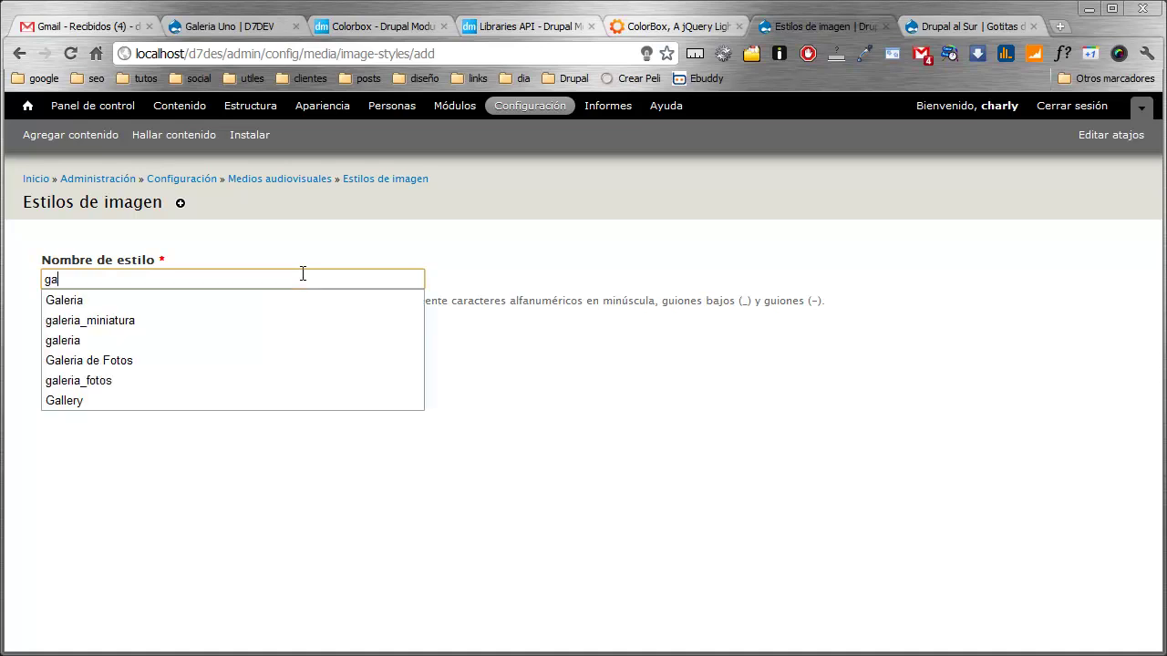
key(Down)
key(Down)
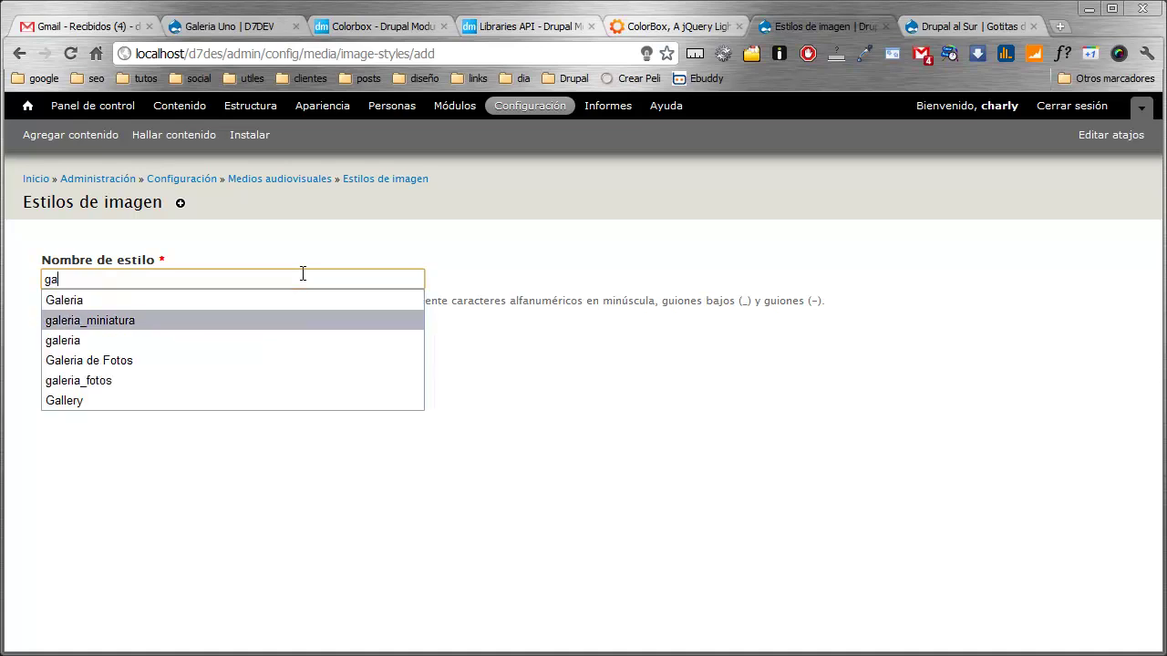
key(Return)
key(BackSpace)
key(BackSpace)
key(BackSpace)
key(BackSpace)
key(BackSpace)
key(BackSpace)
key(BackSpace)
key(BackSpace)
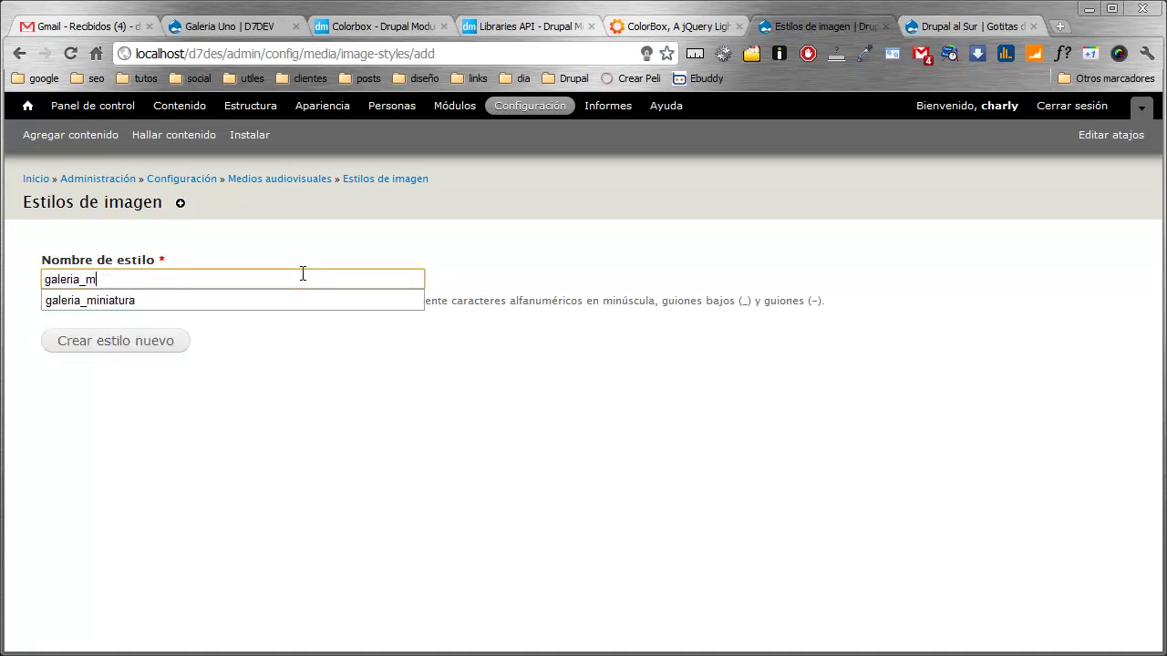
key(BackSpace)
text(grande)
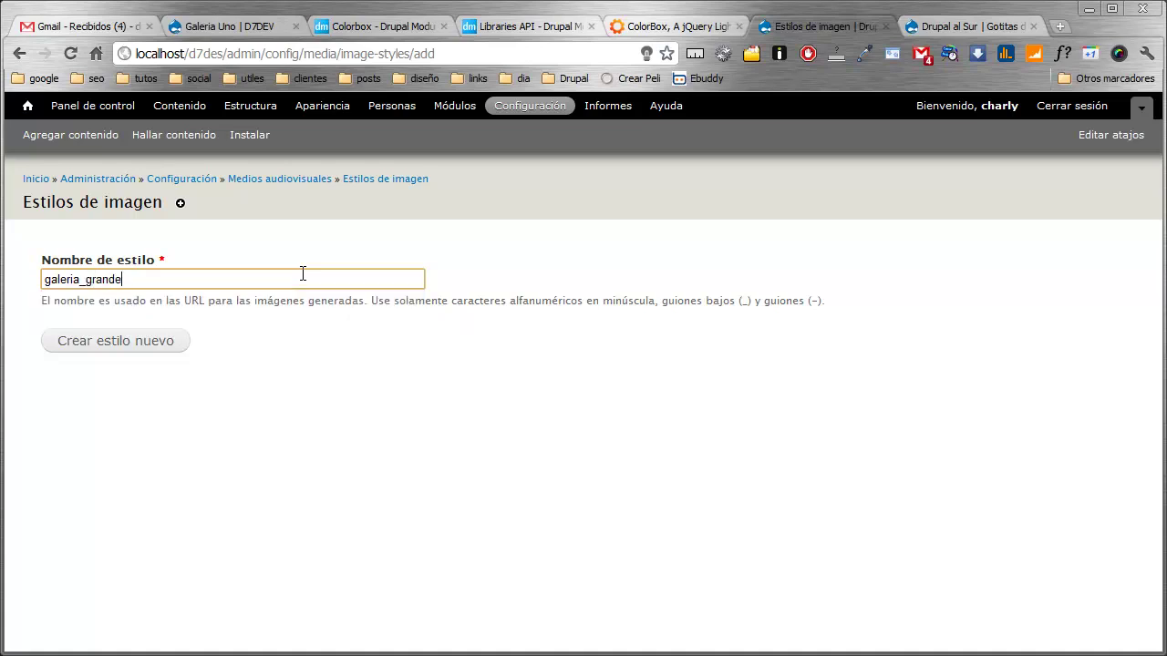
key(Tab)
key(Return)
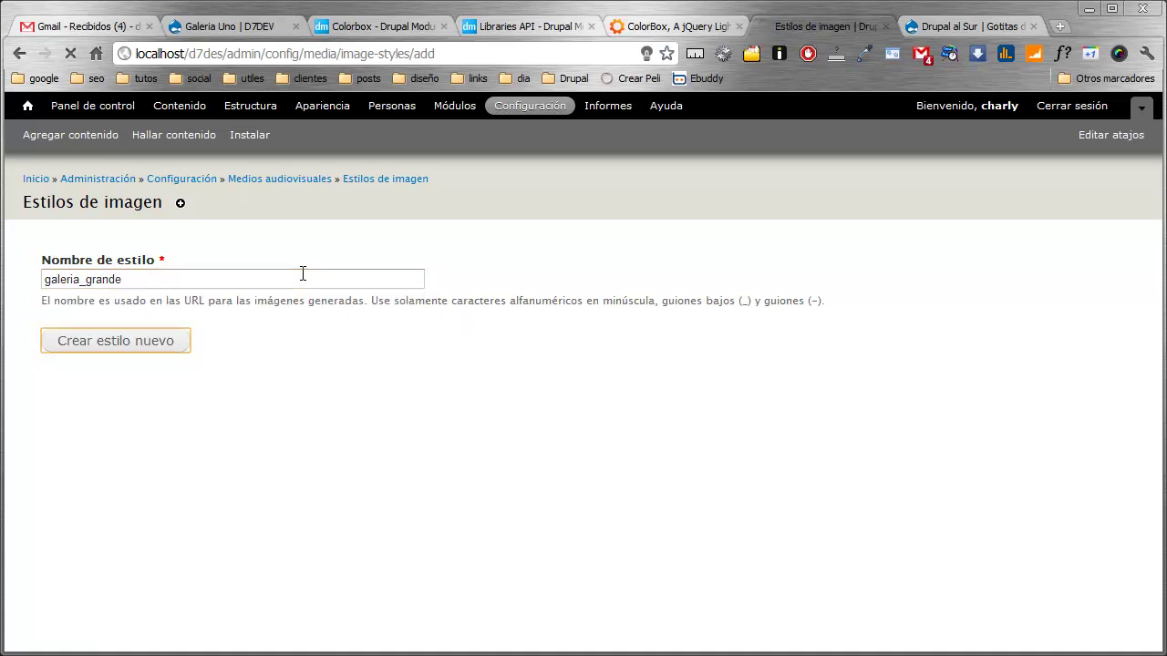
Step: Add an Escalar y recortar effect 800 pixels wide and 600 pixels high to the galeria_grande style
scroll(298, 347, down, 3)
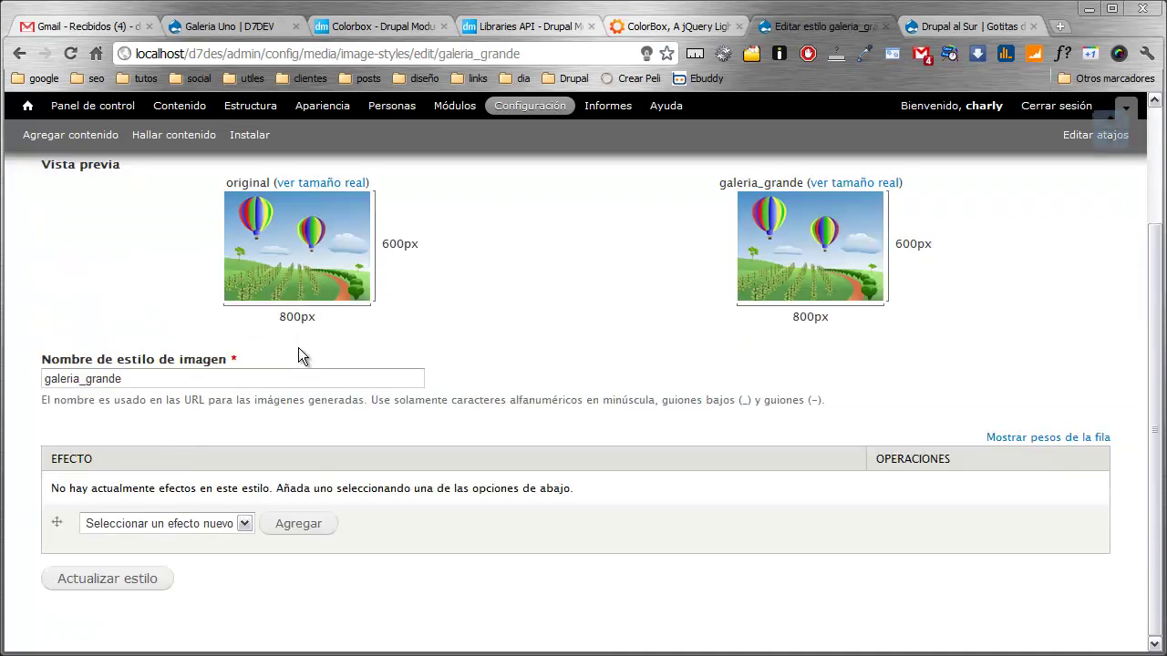
click(249, 526)
click(213, 630)
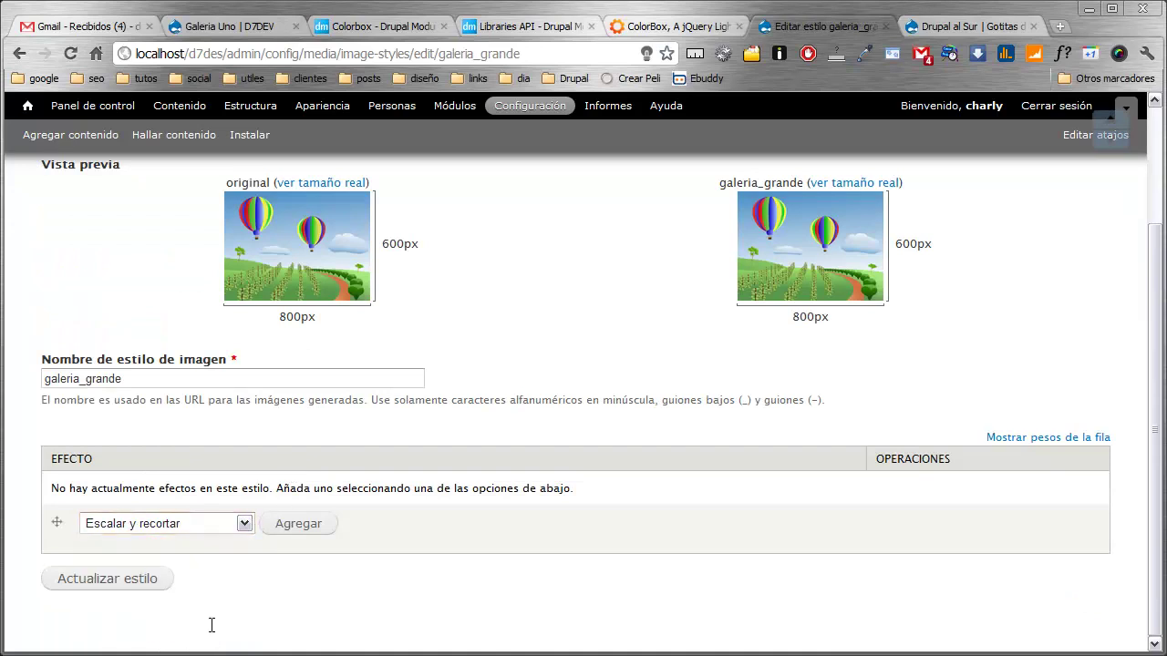
click(304, 527)
click(124, 339)
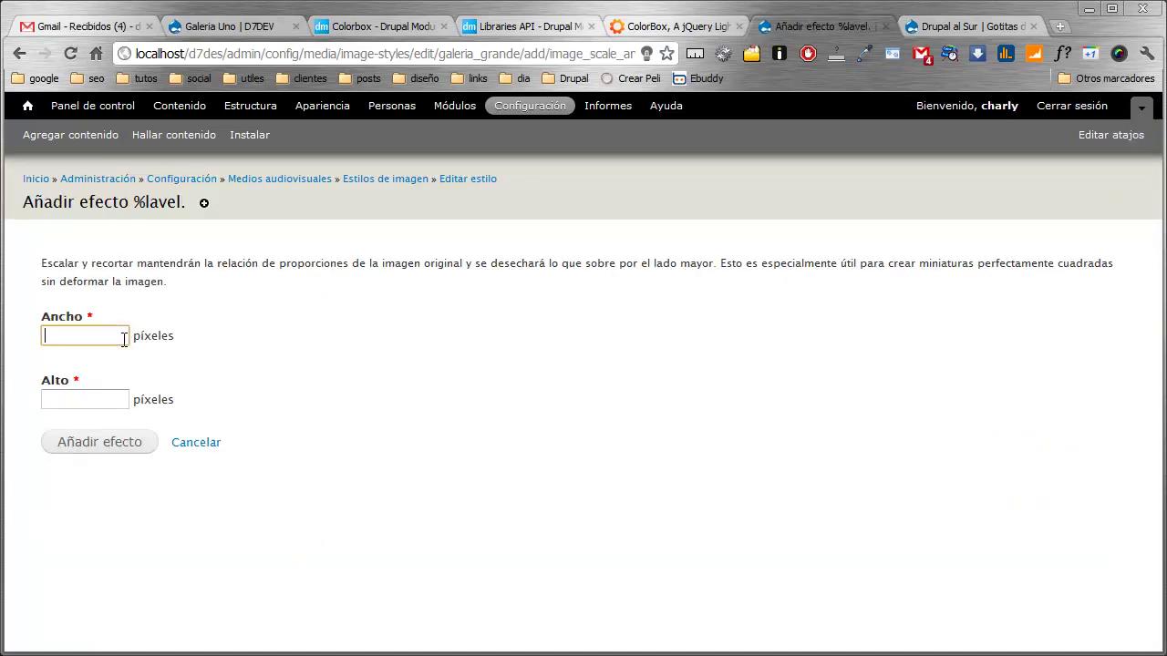
text(800)
click(100, 400)
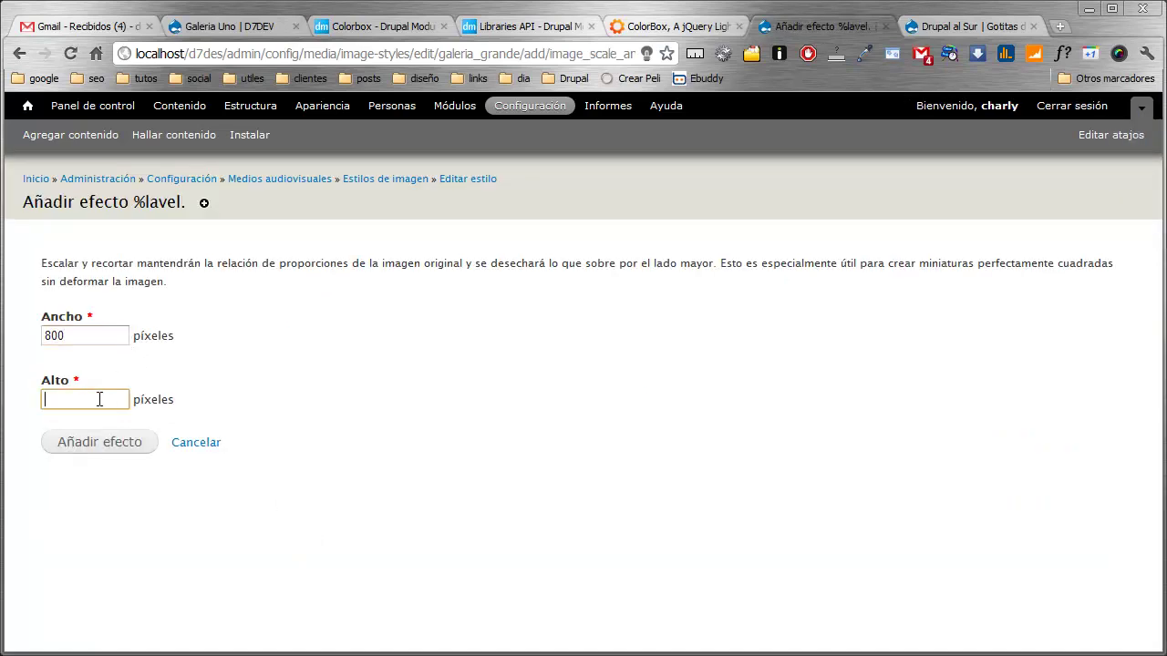
text(600)
click(104, 447)
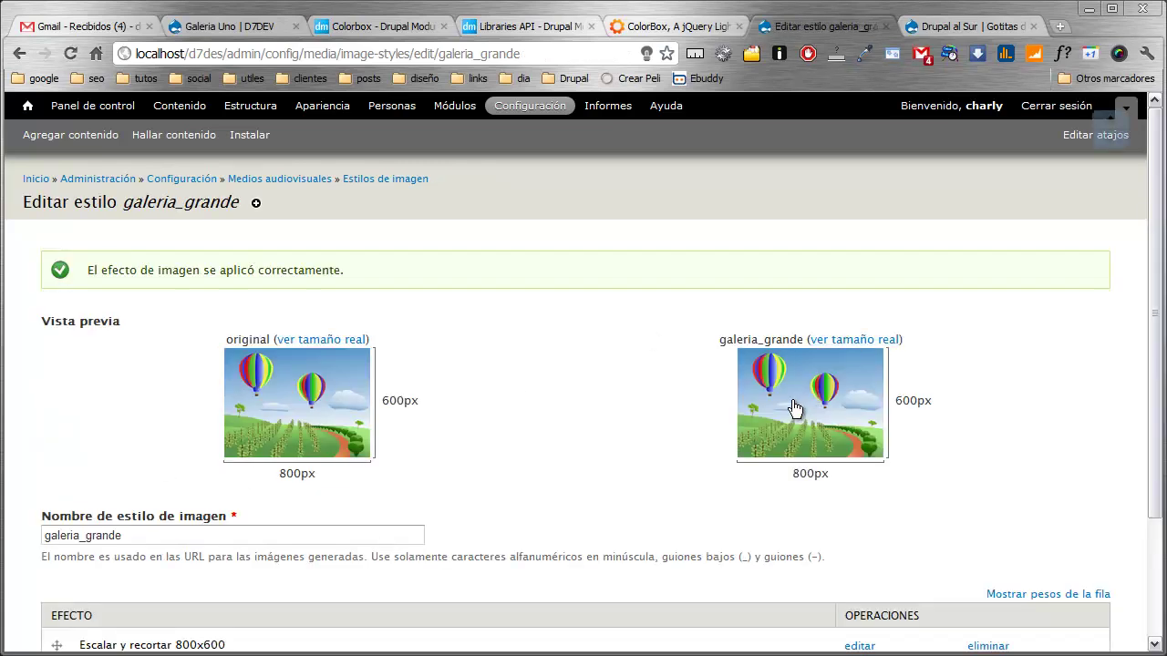
scroll(795, 408, down, 1)
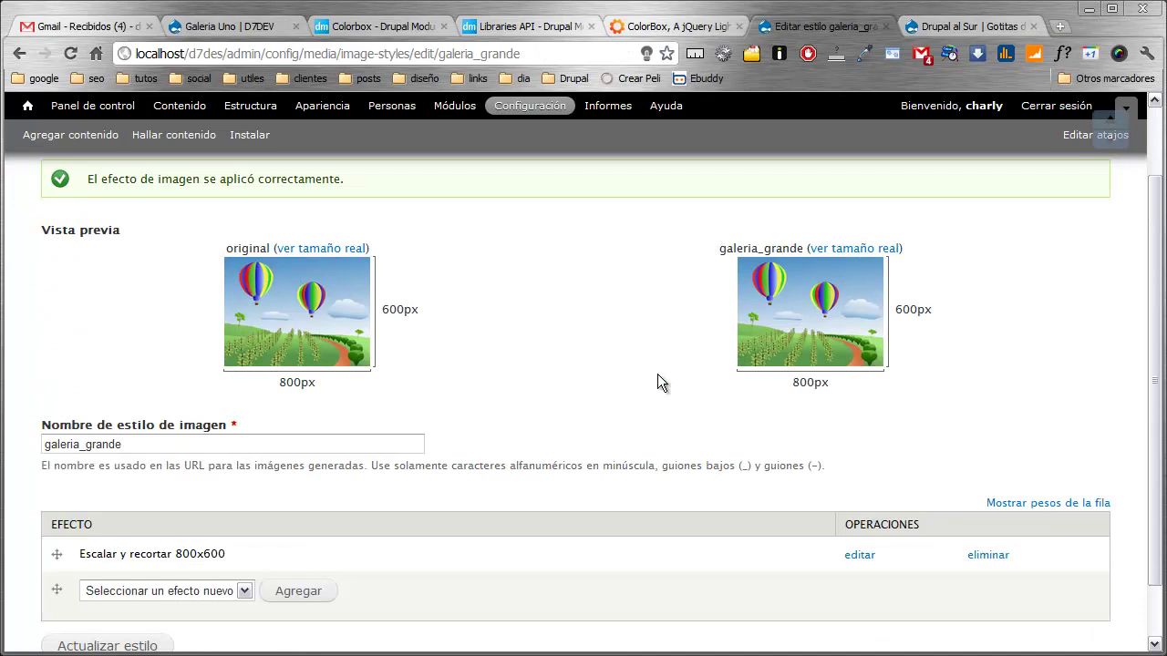
scroll(658, 373, down, 1)
scroll(656, 375, up, 2)
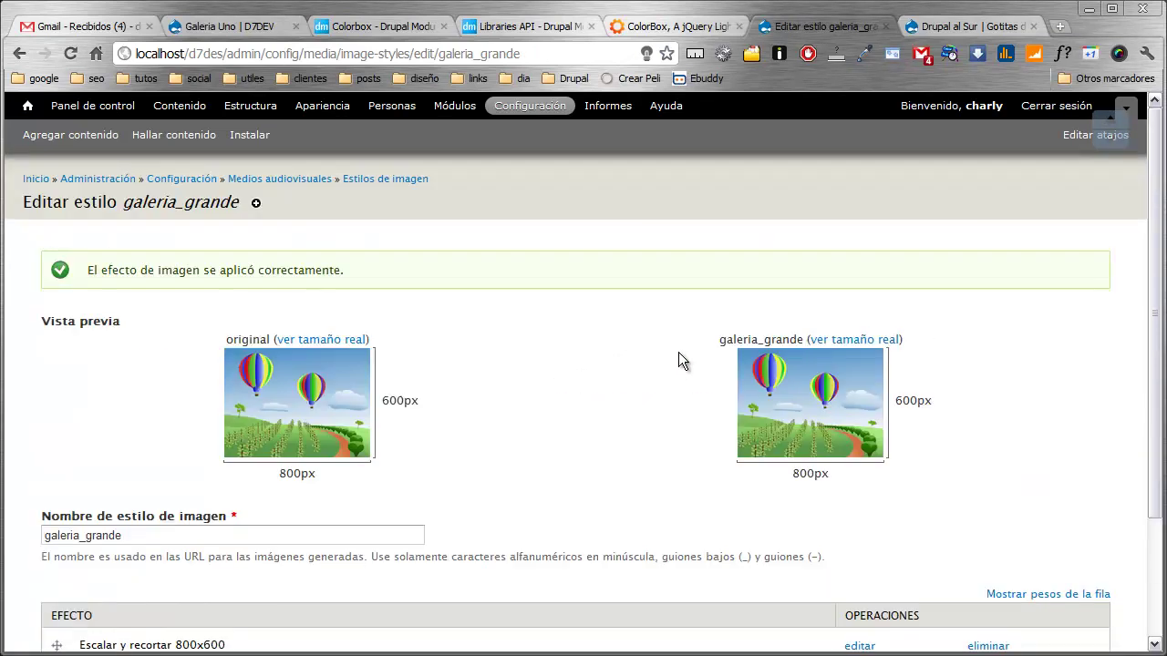
Step: Open the display settings of the Galeria de Fotos content type and set the Imagen de Galeria format to Colorbox
click(415, 179)
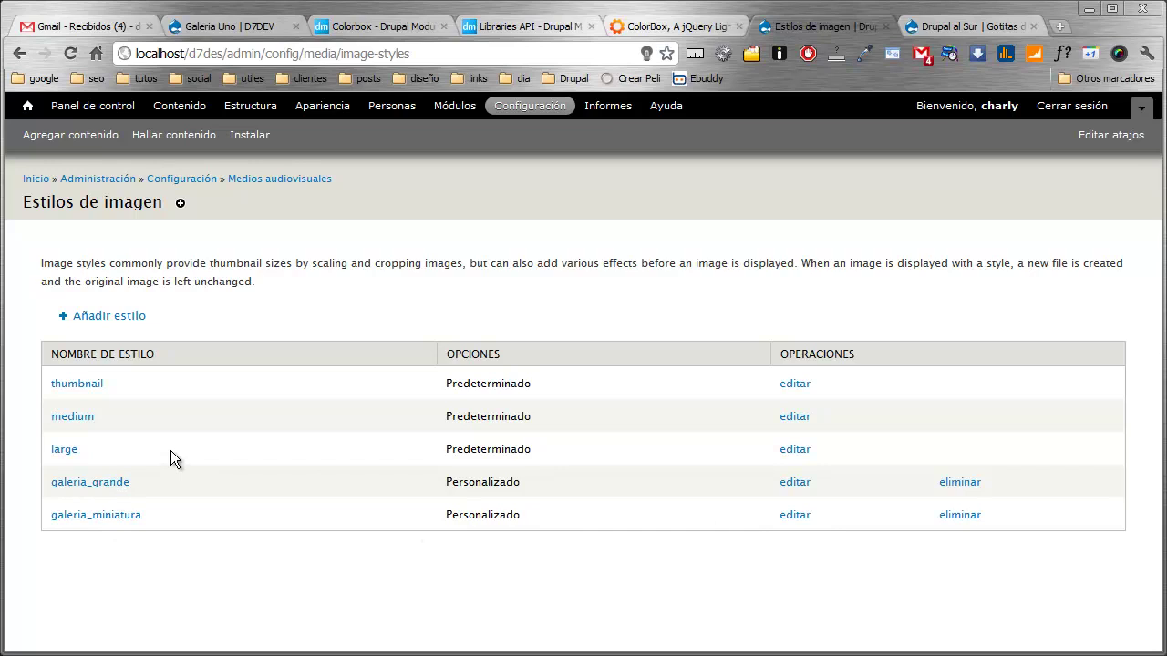
click(248, 107)
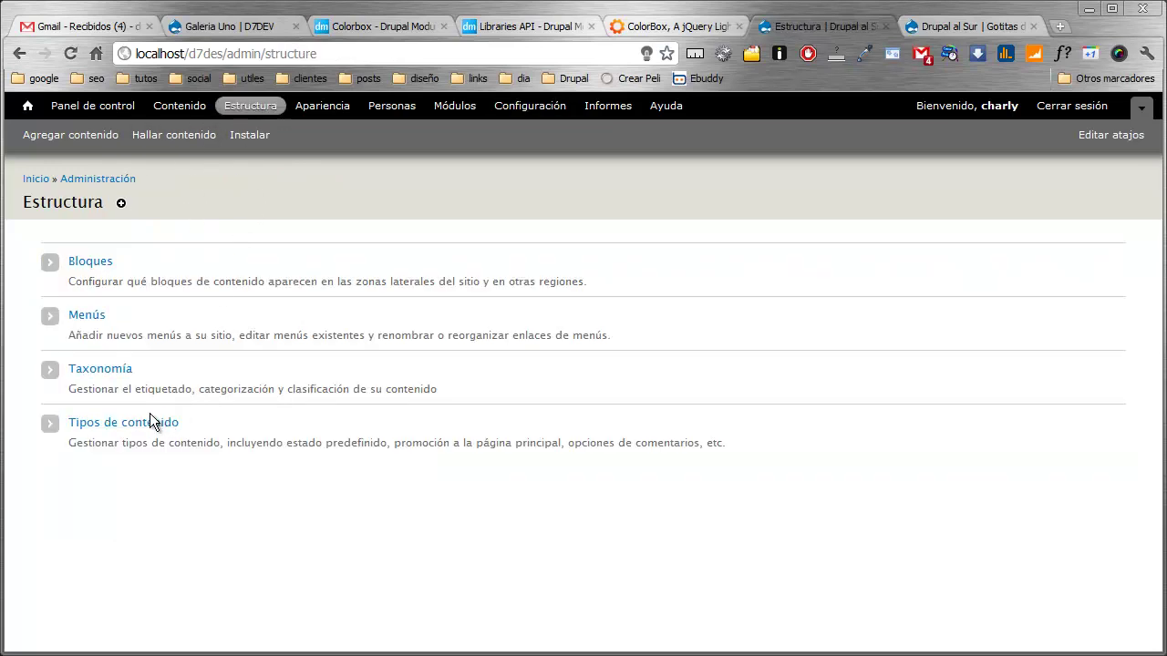
click(150, 422)
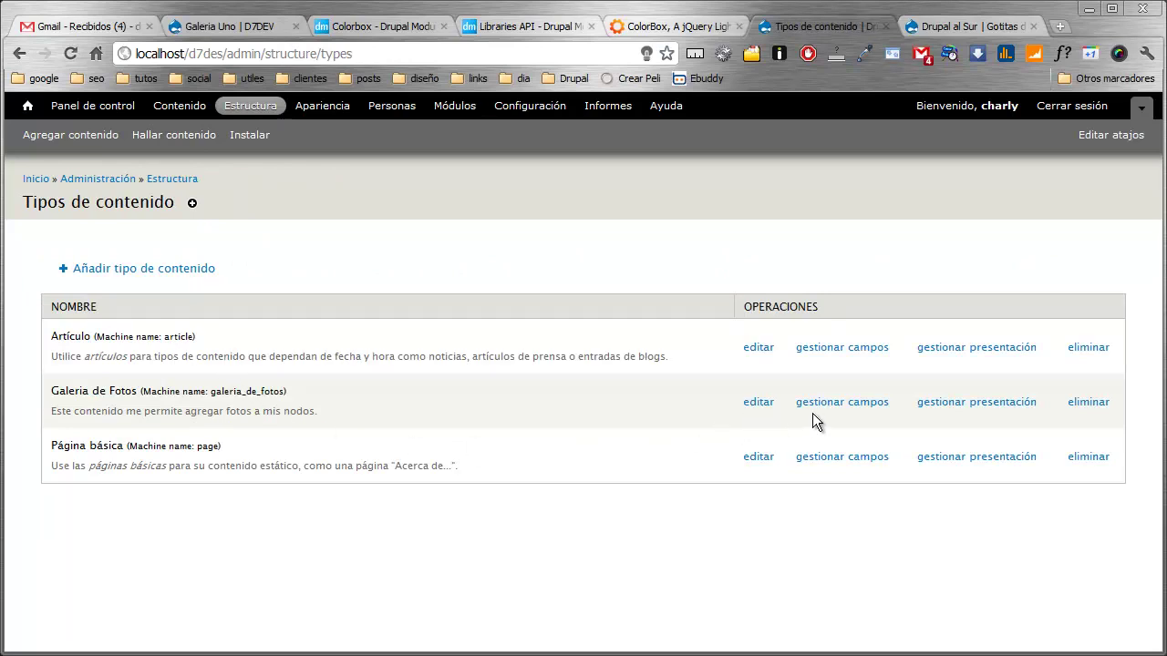
click(973, 403)
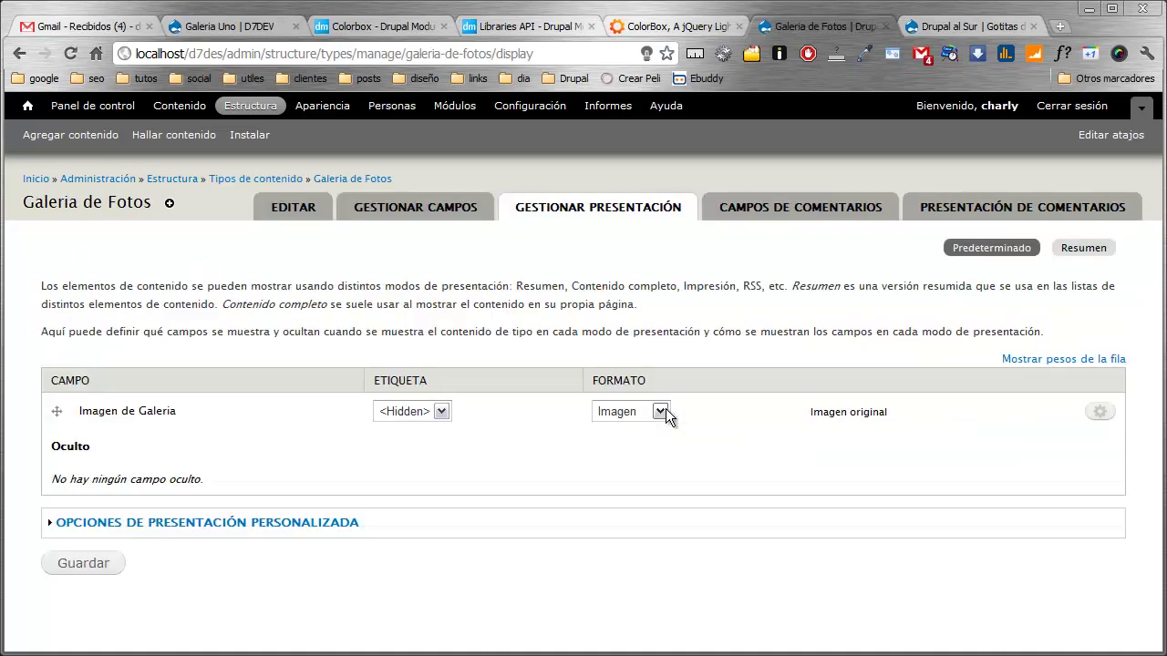
click(660, 412)
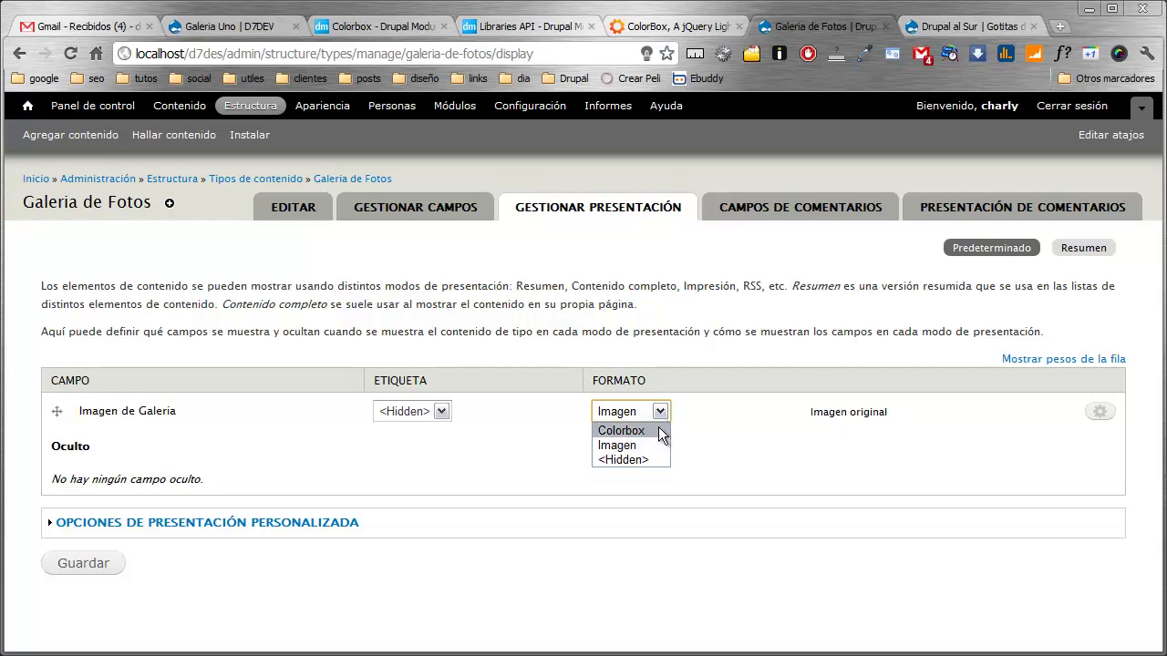
click(660, 431)
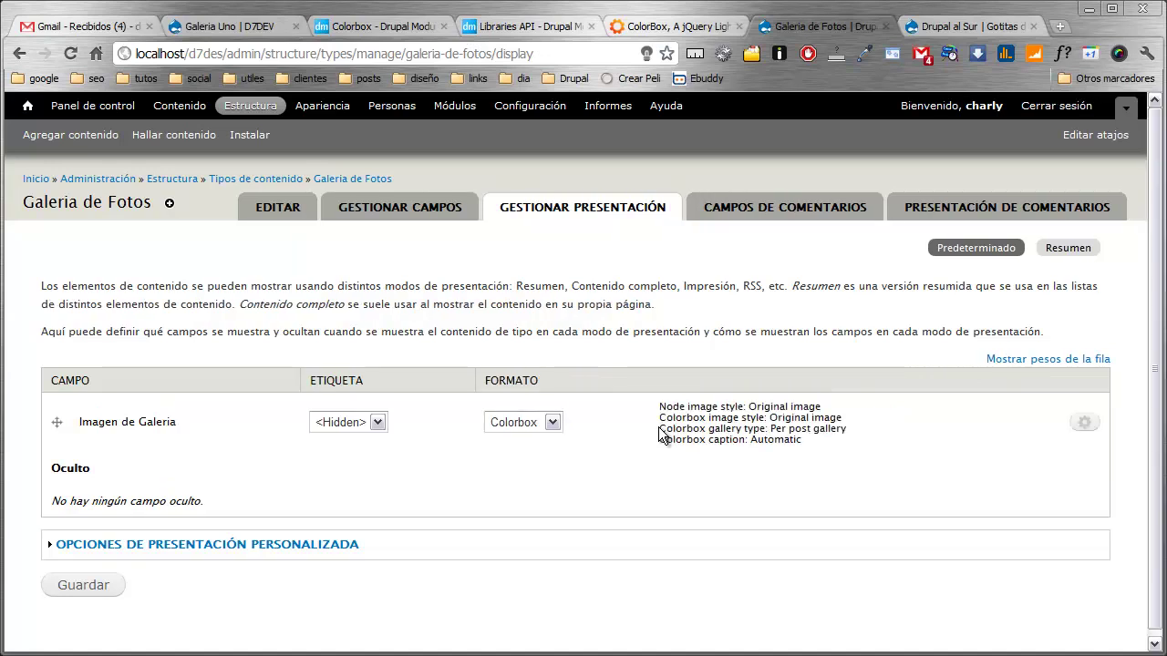
Step: In the Imagen de Galeria format settings, set the node image style to galeria_miniatura and the Colorbox image style to galeria_grande
click(1086, 427)
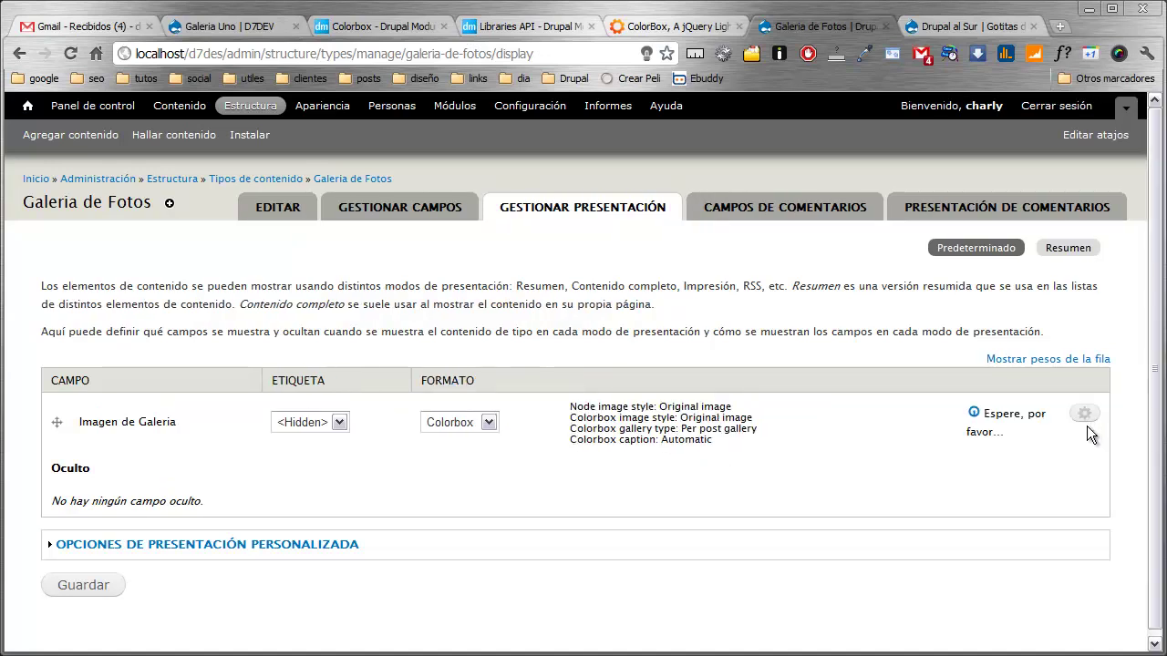
scroll(825, 456, down, 1)
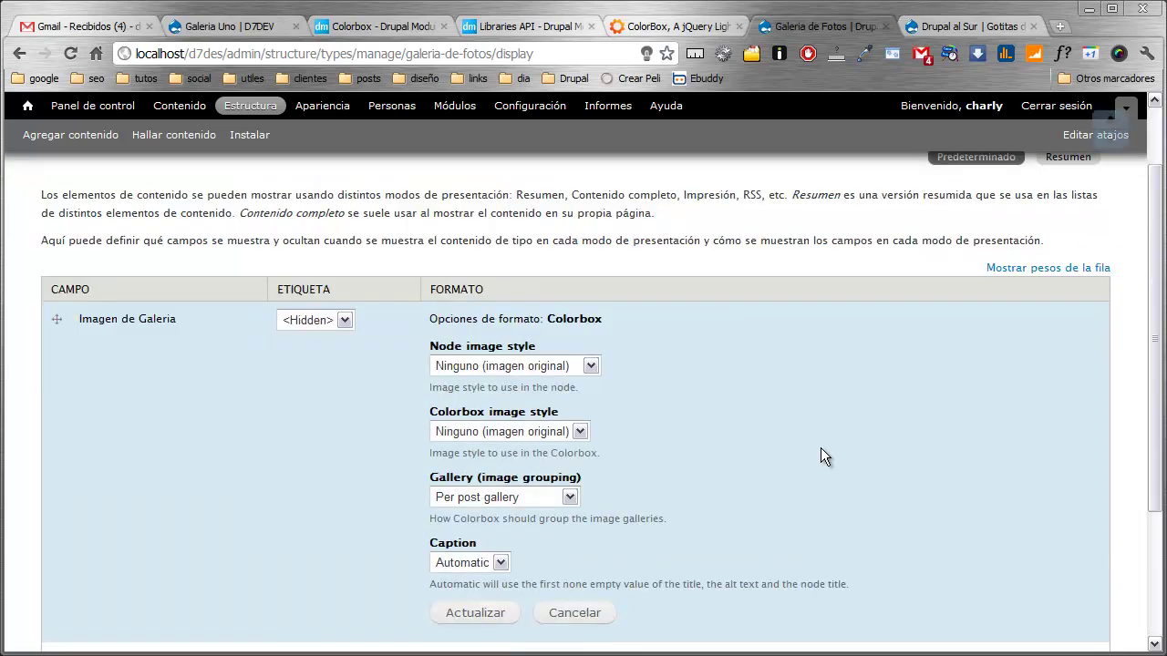
click(591, 368)
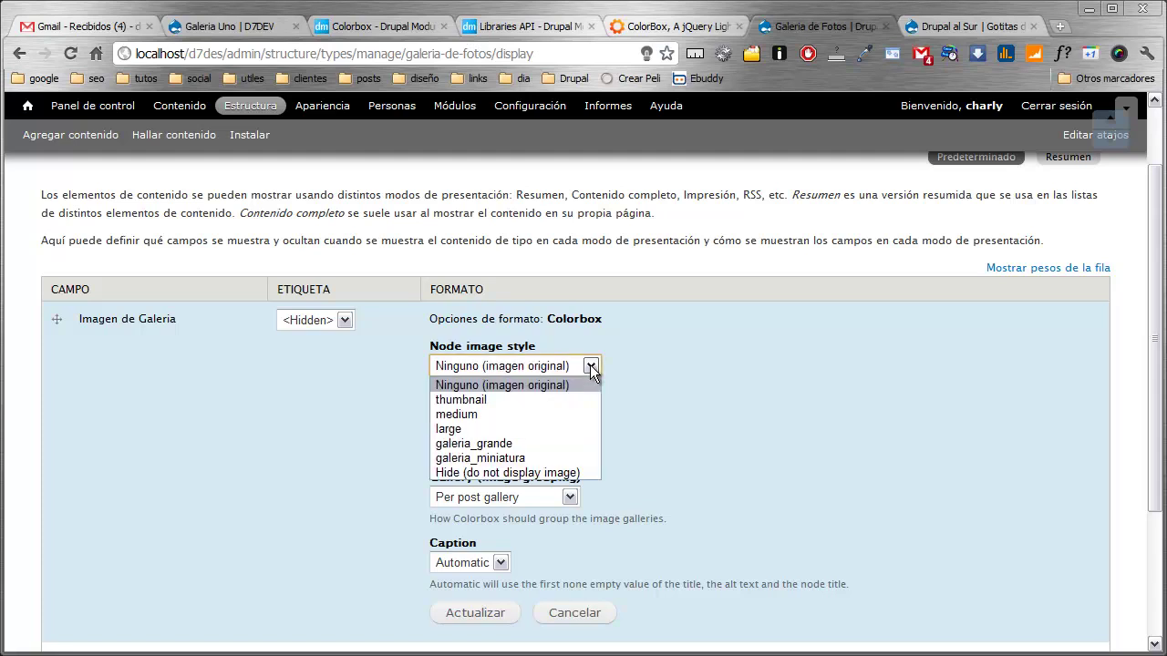
click(638, 366)
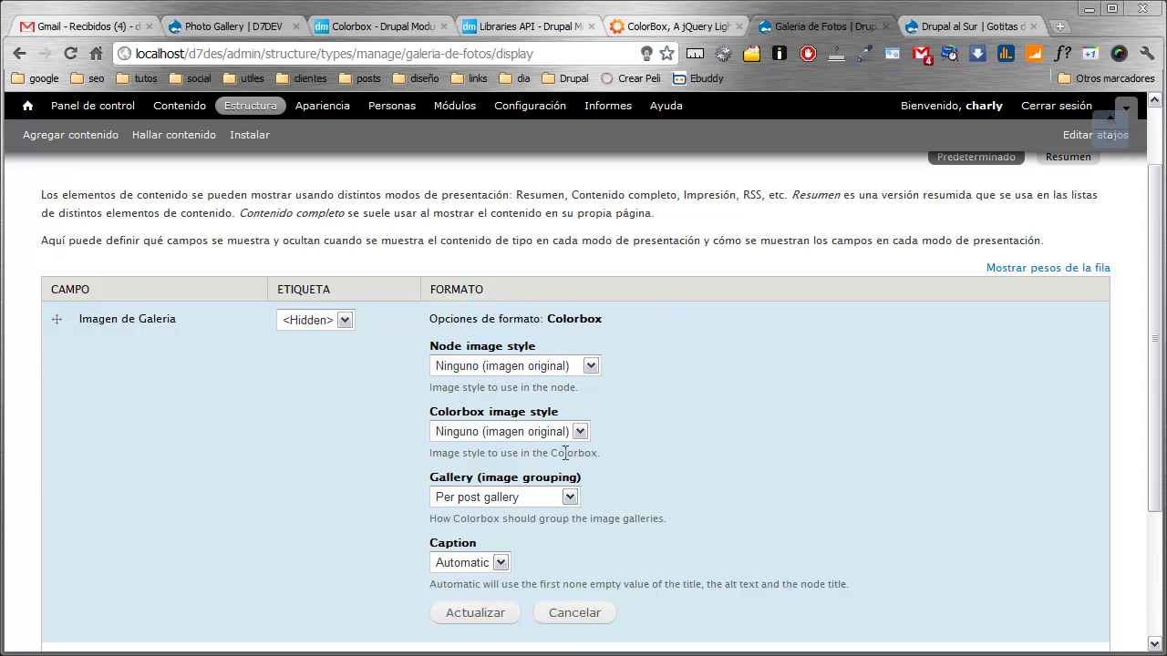
click(590, 366)
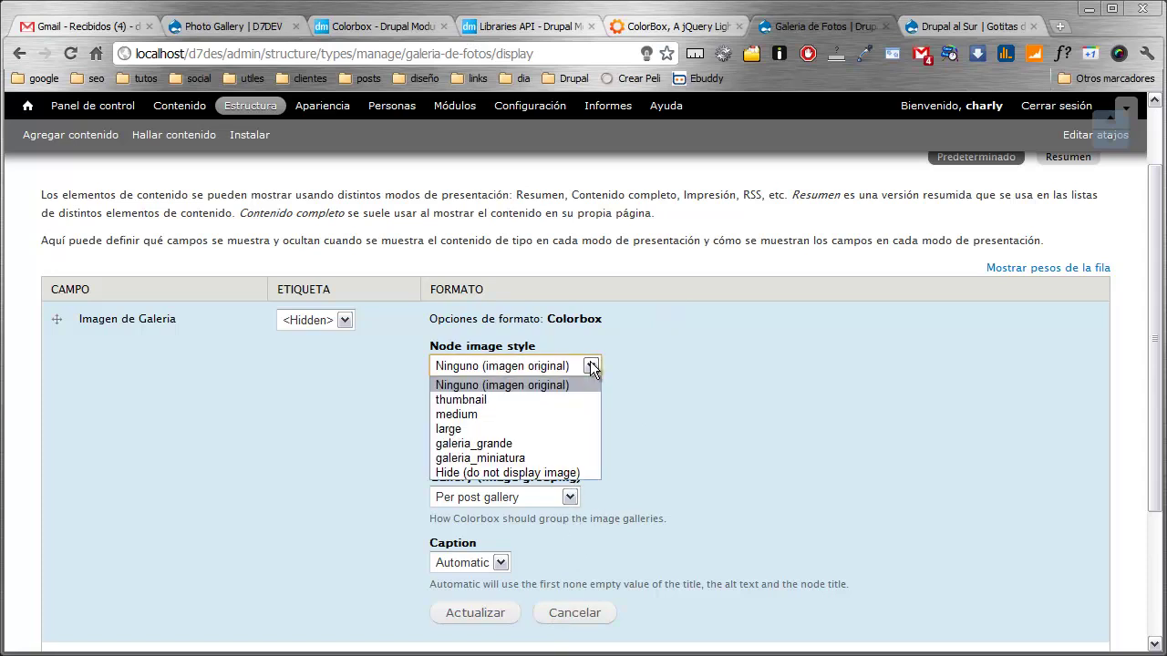
click(584, 453)
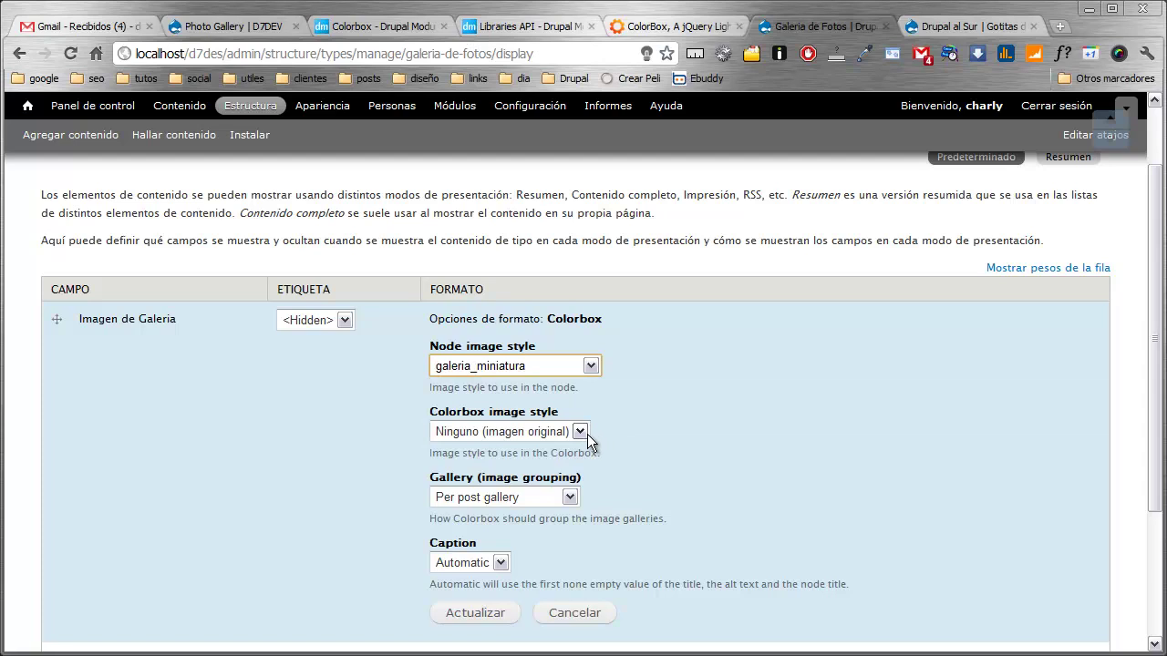
click(580, 432)
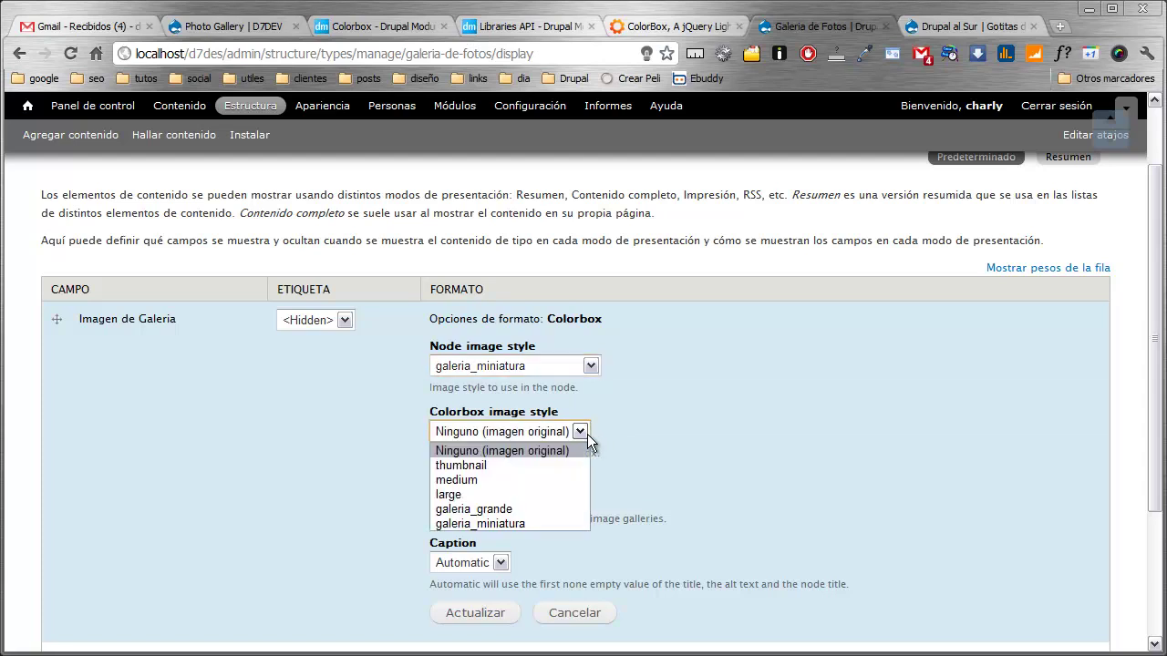
click(547, 509)
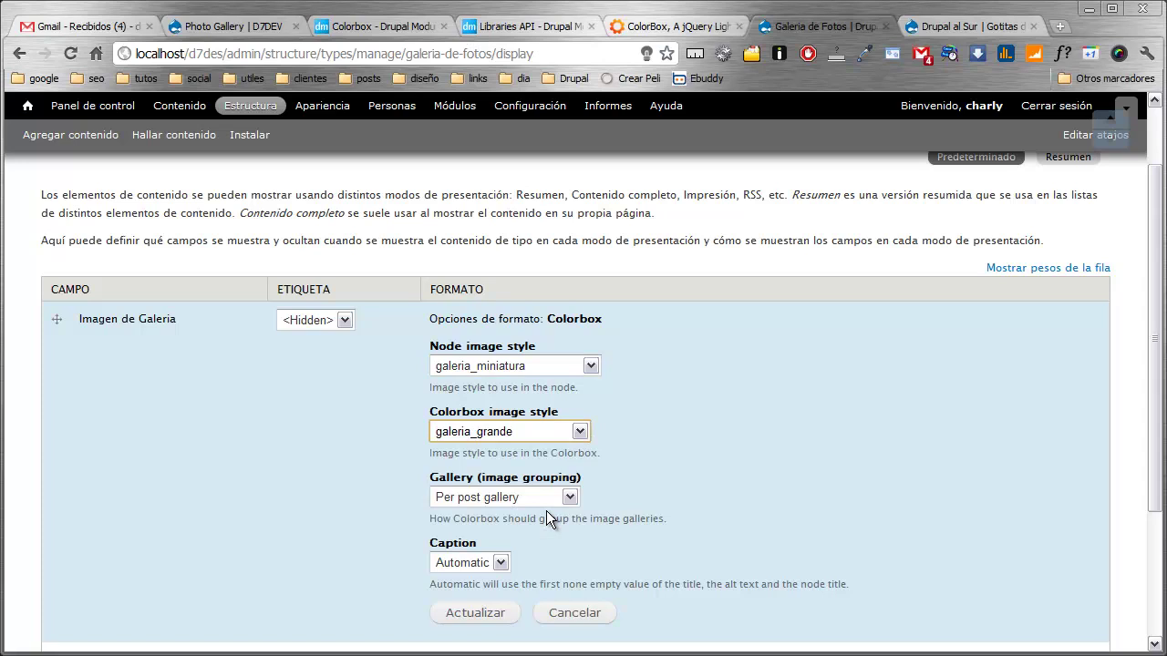
click(333, 427)
Step: Set the Colorbox gallery image grouping to Per page gallery
click(570, 497)
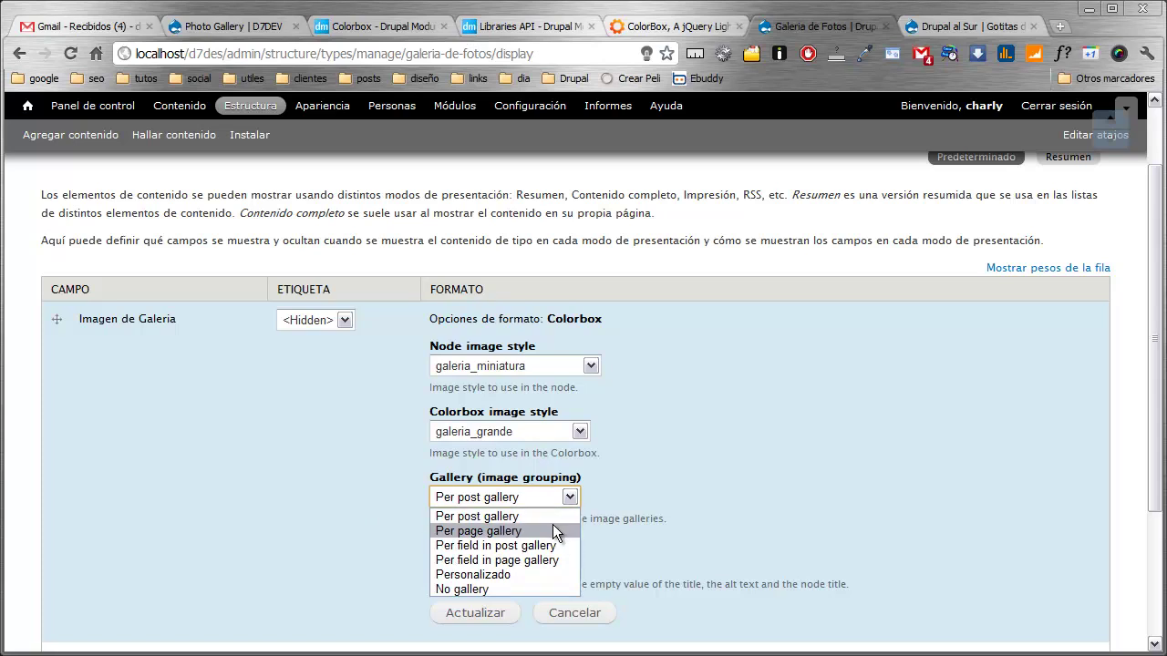
click(552, 530)
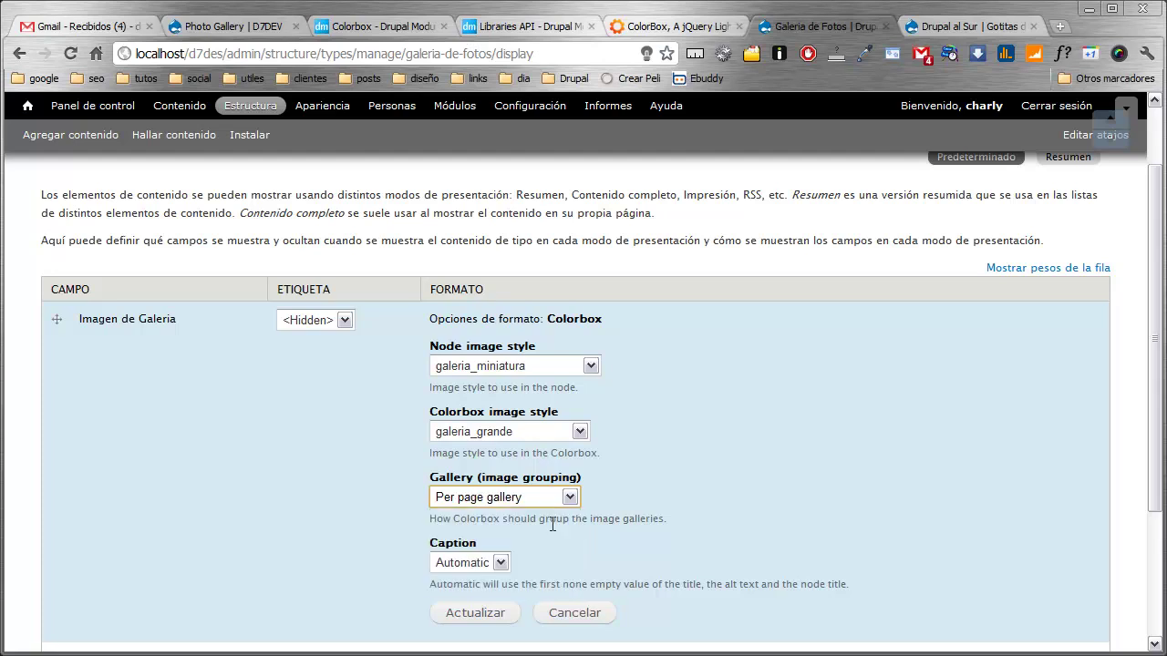
click(324, 525)
Step: Set the Colorbox caption to Title text, then update the format options and save the display settings
scroll(325, 527, down, 1)
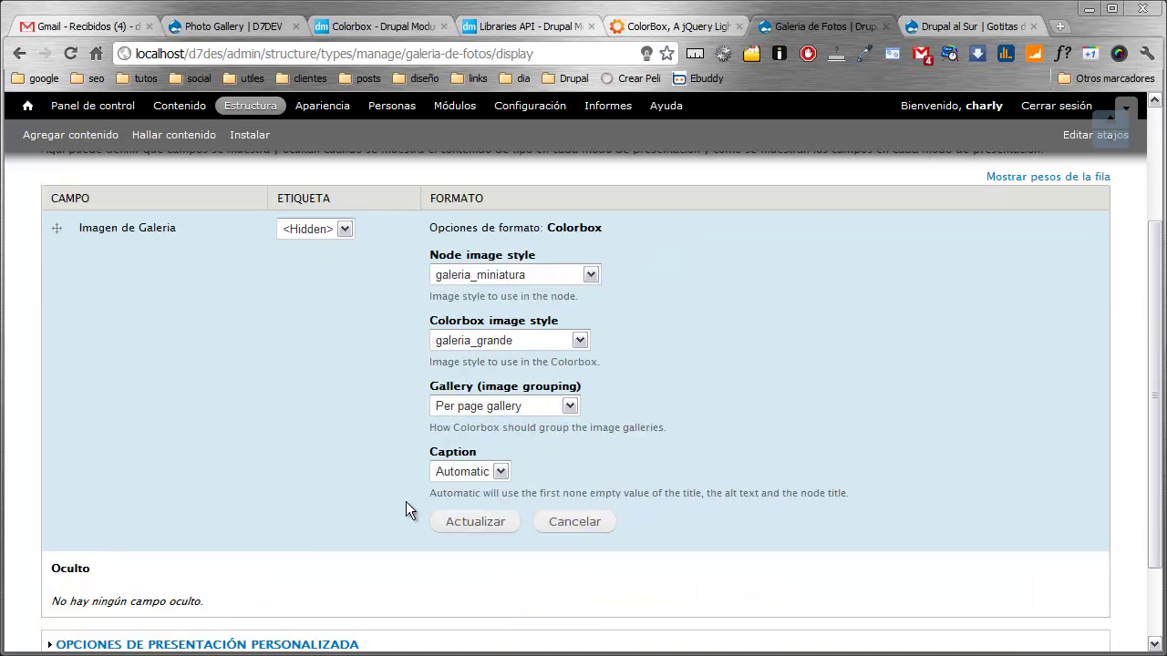
click(498, 476)
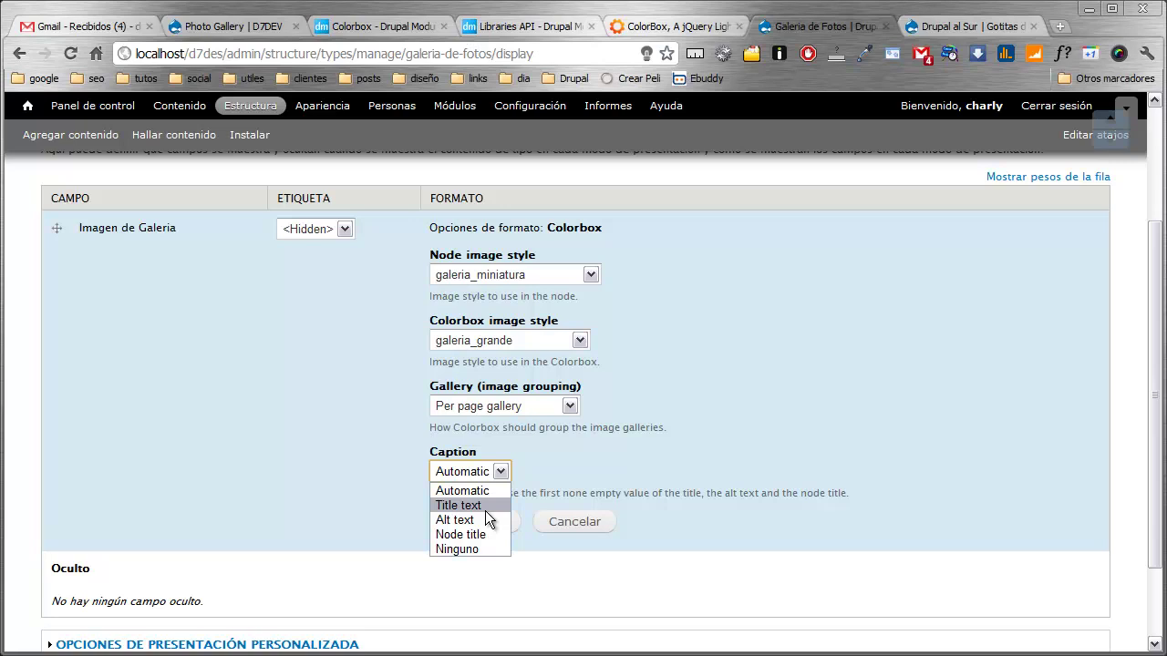
click(485, 511)
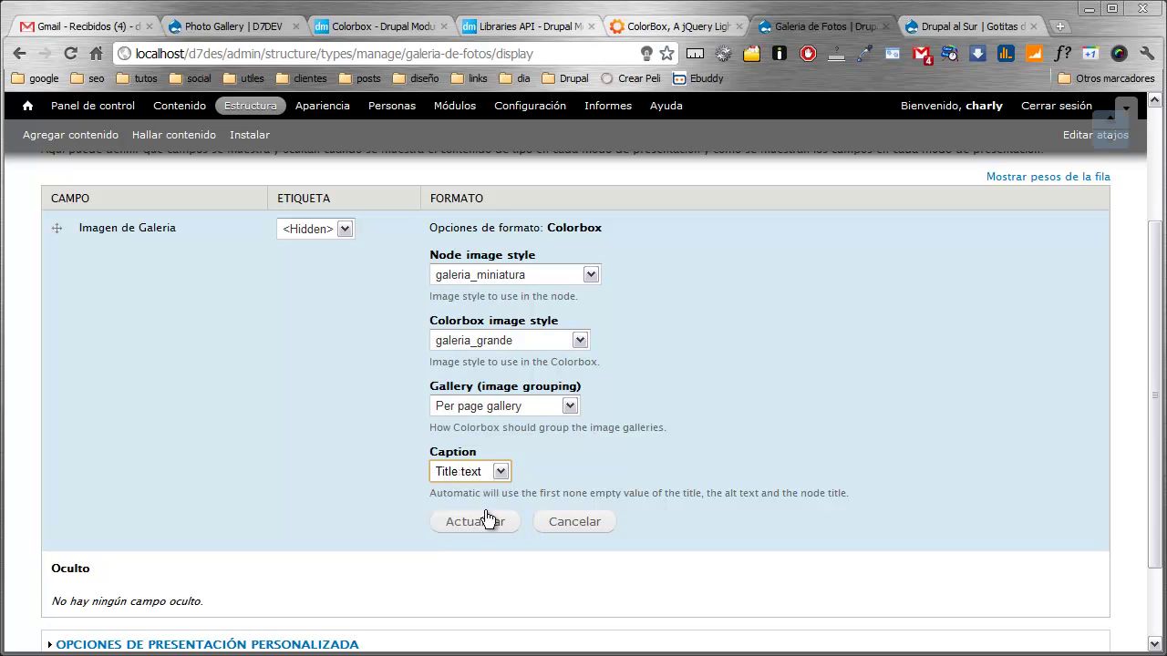
click(501, 478)
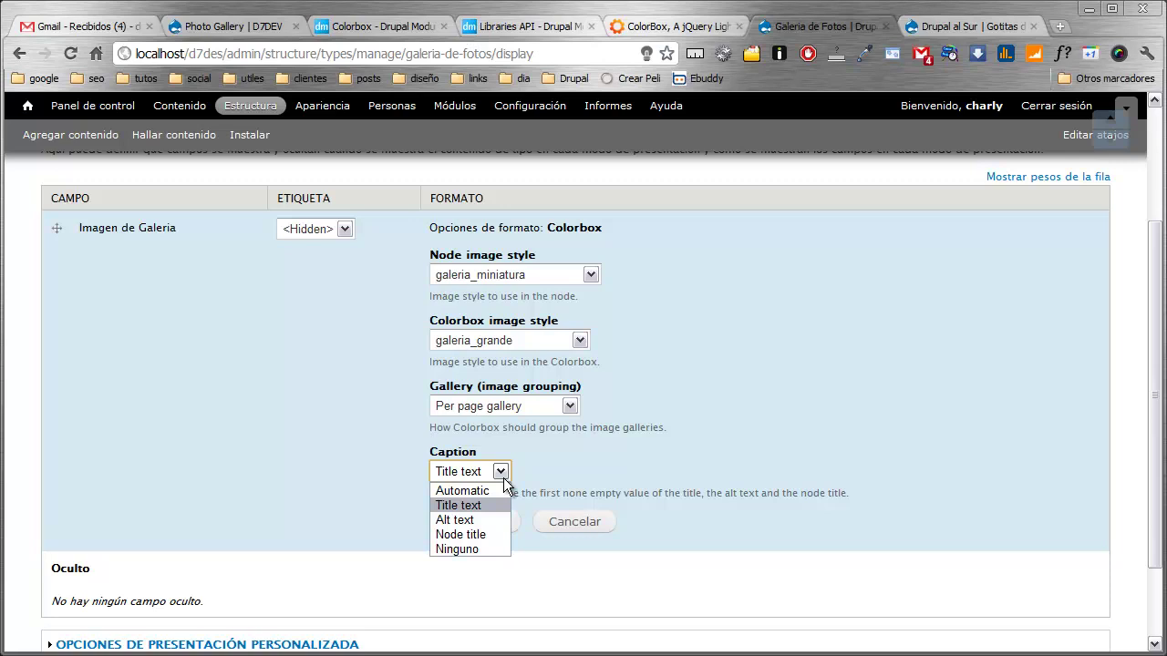
click(495, 470)
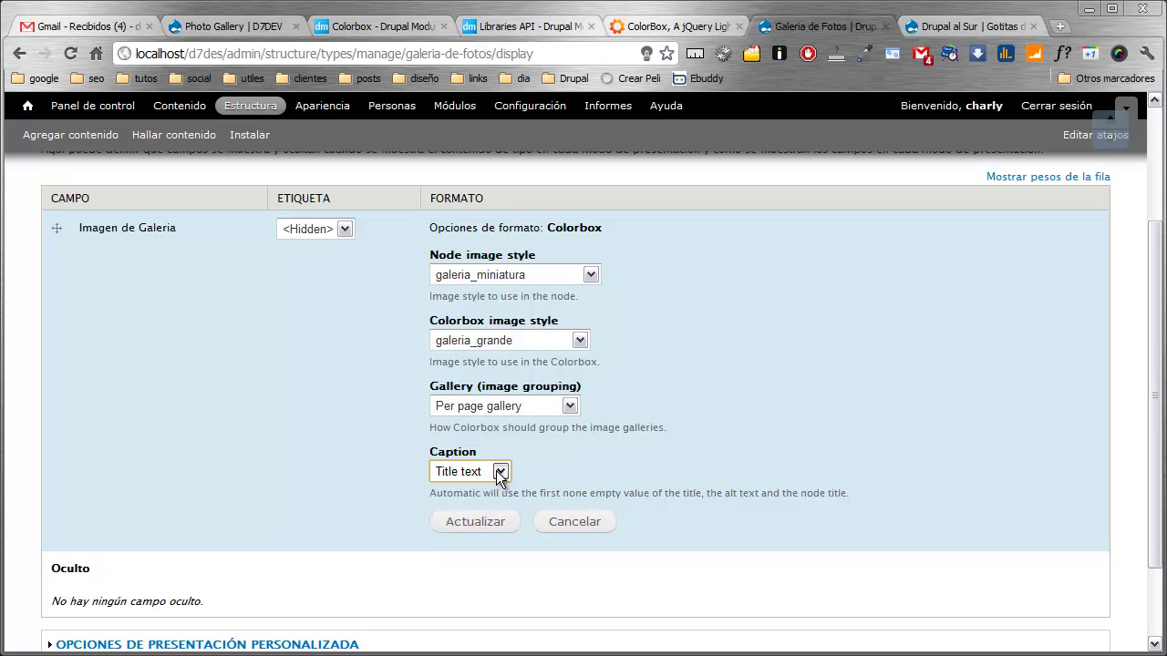
click(481, 523)
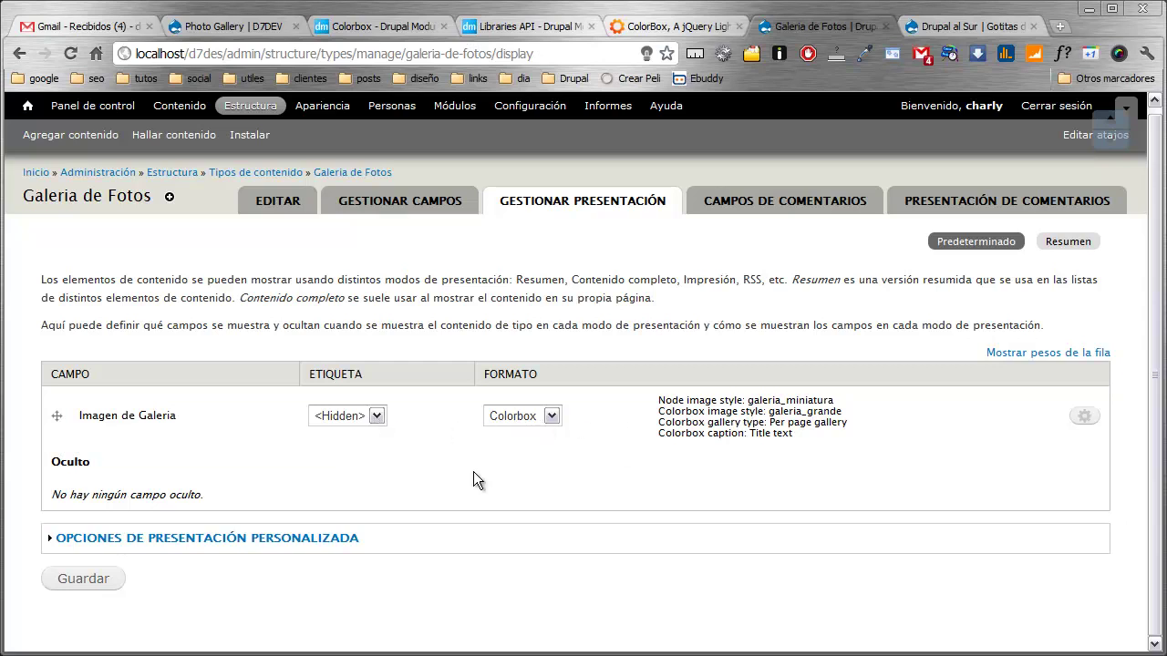
click(77, 579)
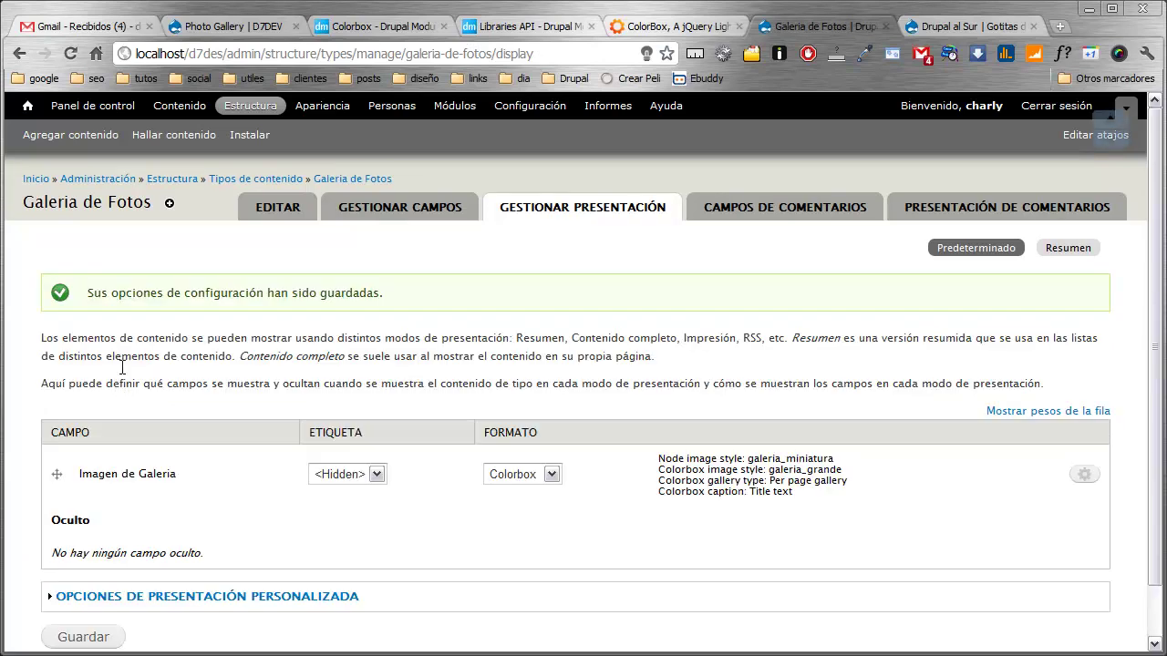
Step: Start a new Galeria de Fotos content item and name the gallery "Primera Galeria"
click(88, 148)
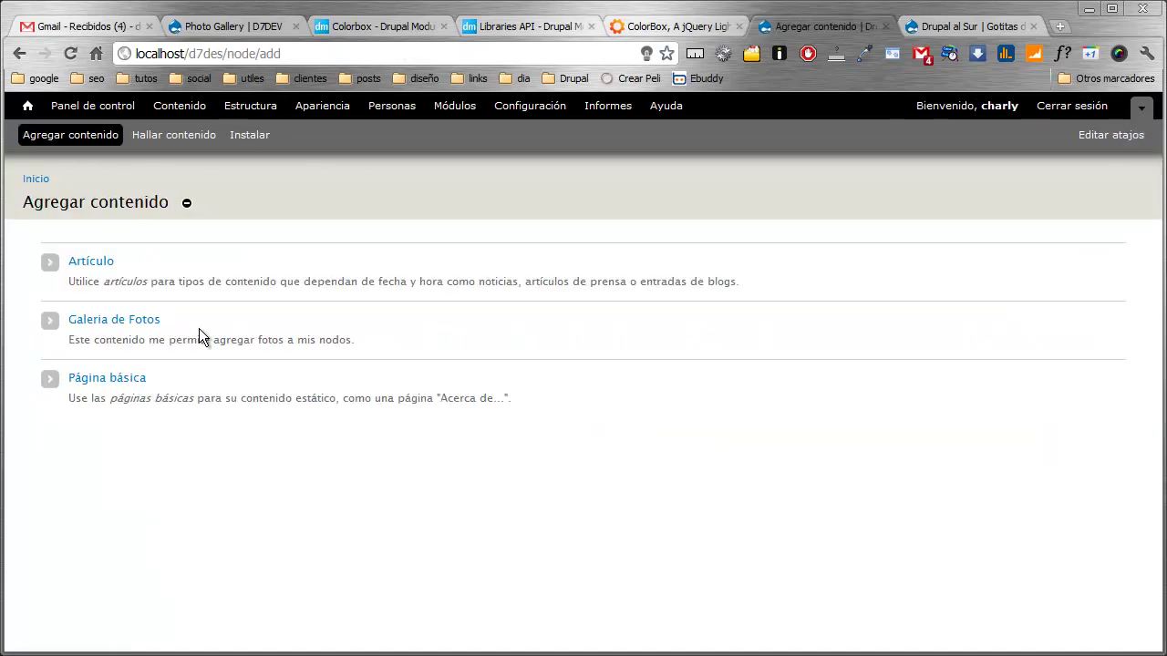
click(132, 324)
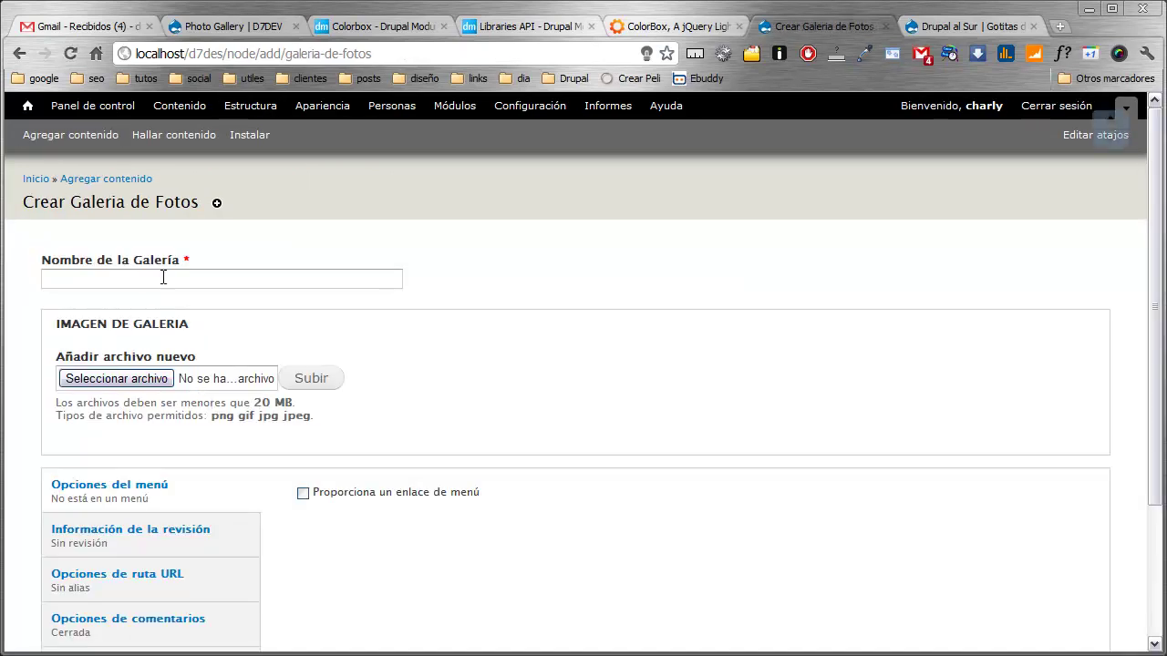
click(163, 278)
text(Primer)
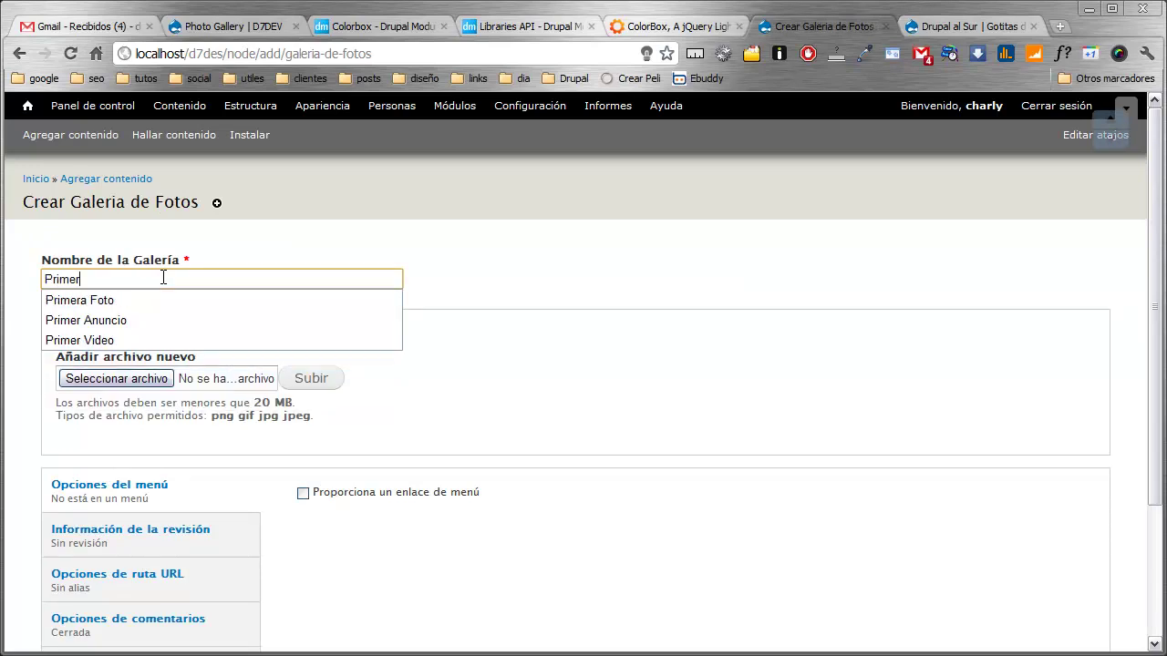
text(a Galeria)
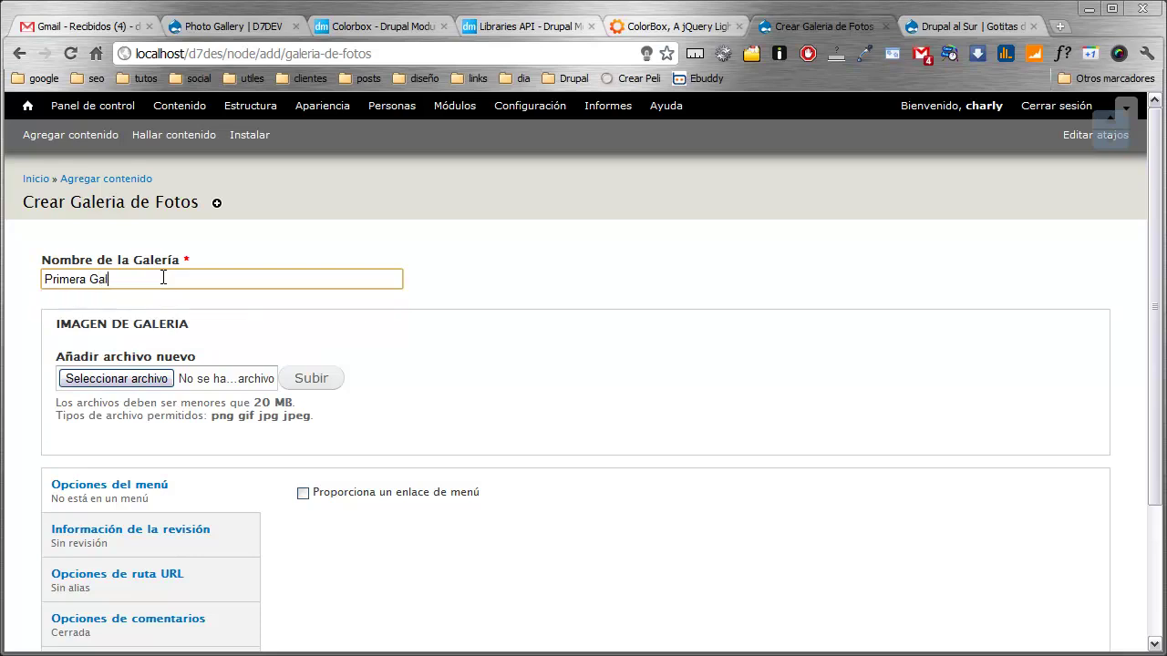
key(Tab)
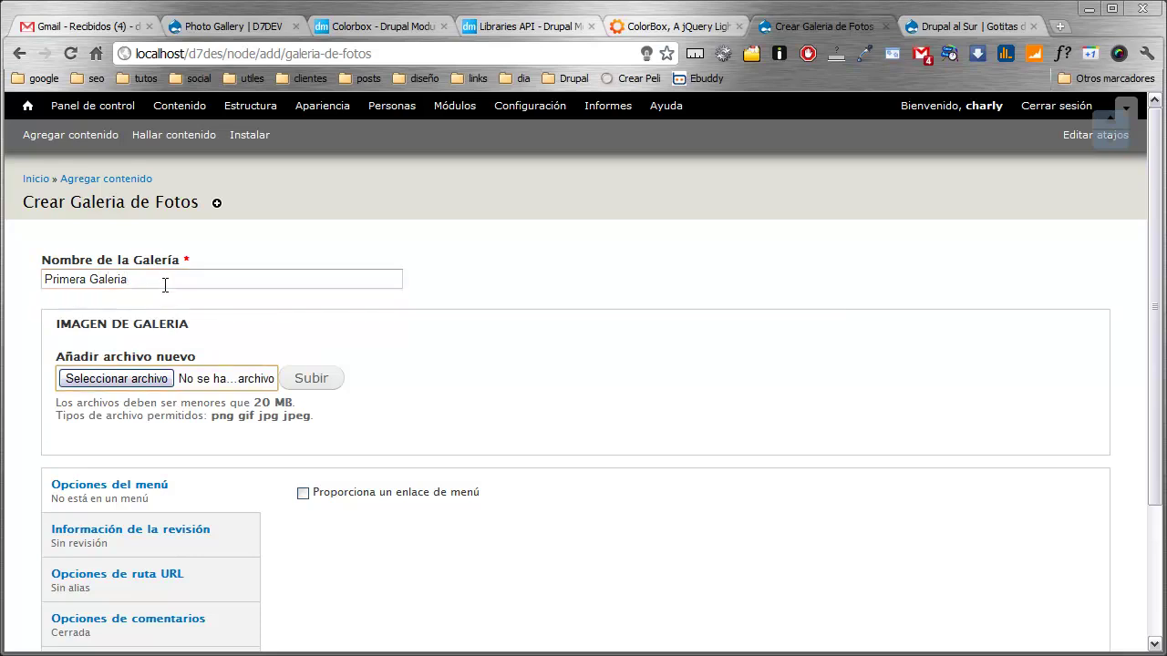
Step: Upload the image 1900.40X50.Oil.8-94 as the gallery's first picture
click(162, 380)
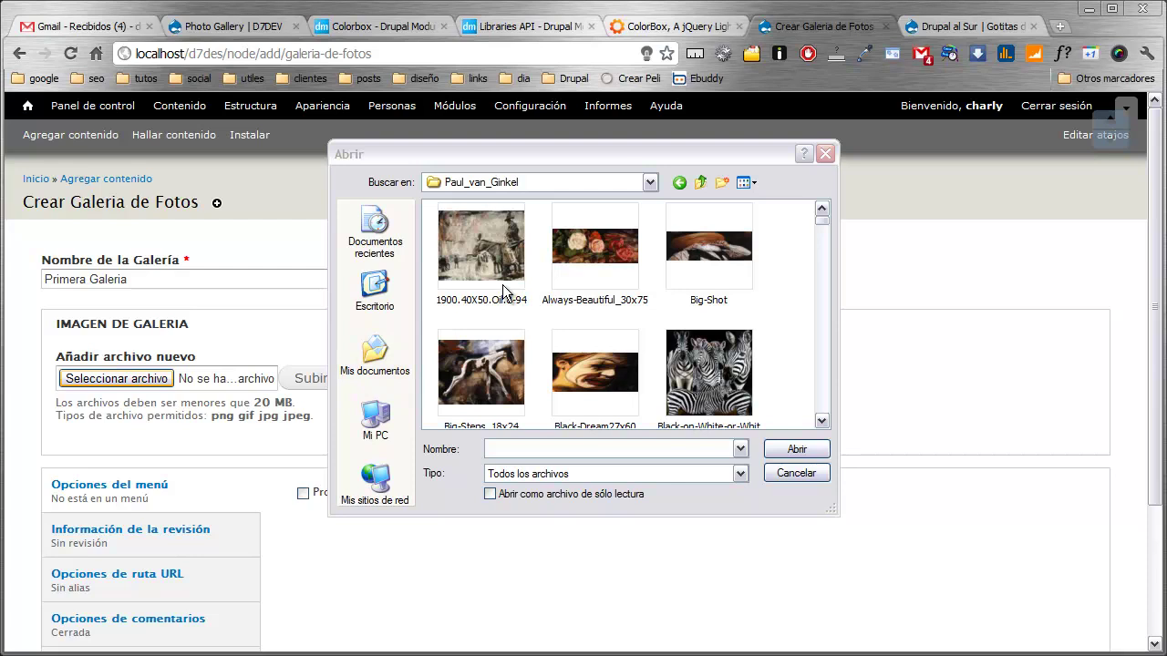
double_click(503, 285)
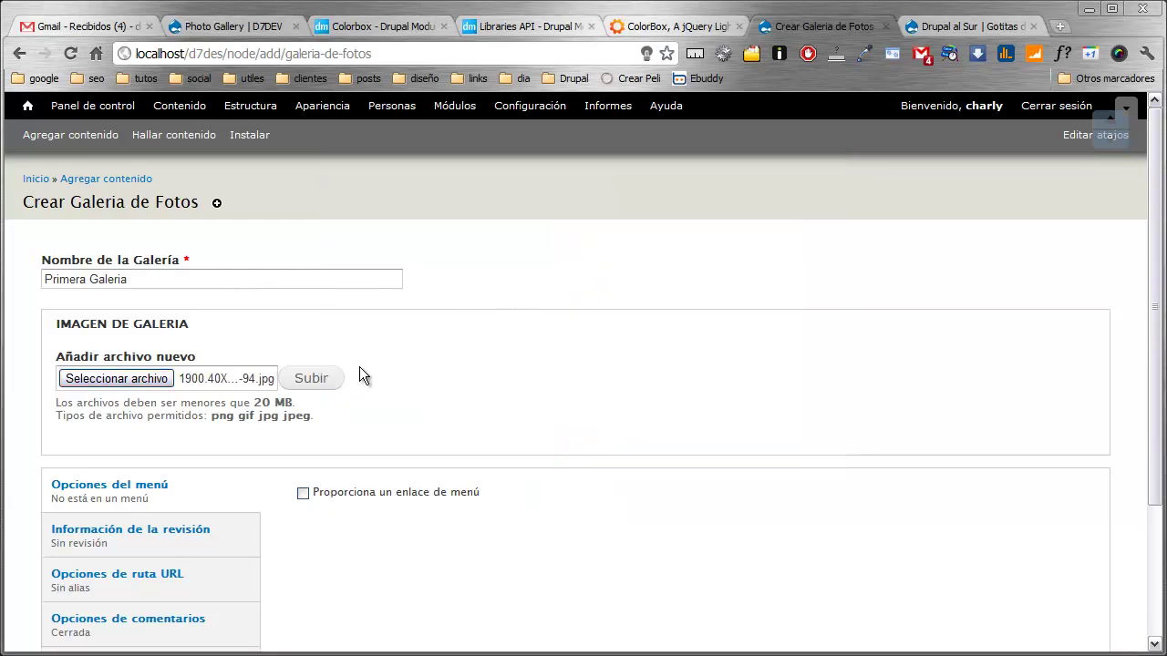
click(323, 378)
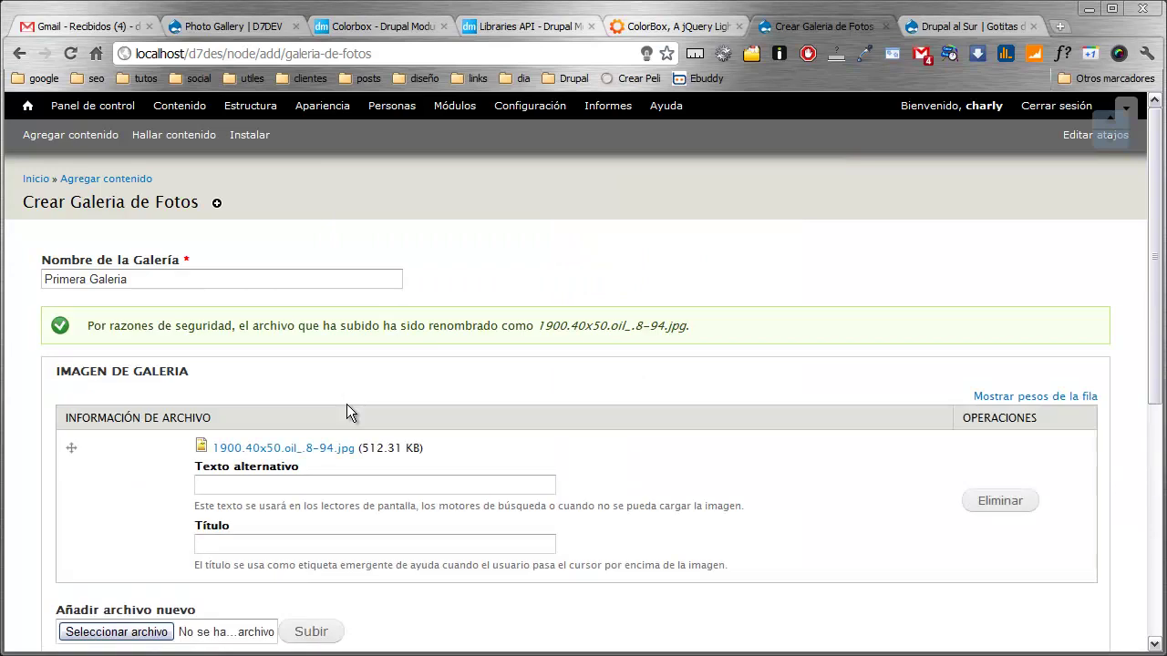
Step: Give the first picture the alternative text "Imagen 1" and the title "Imagen Uno"
scroll(346, 413, down, 1)
click(221, 388)
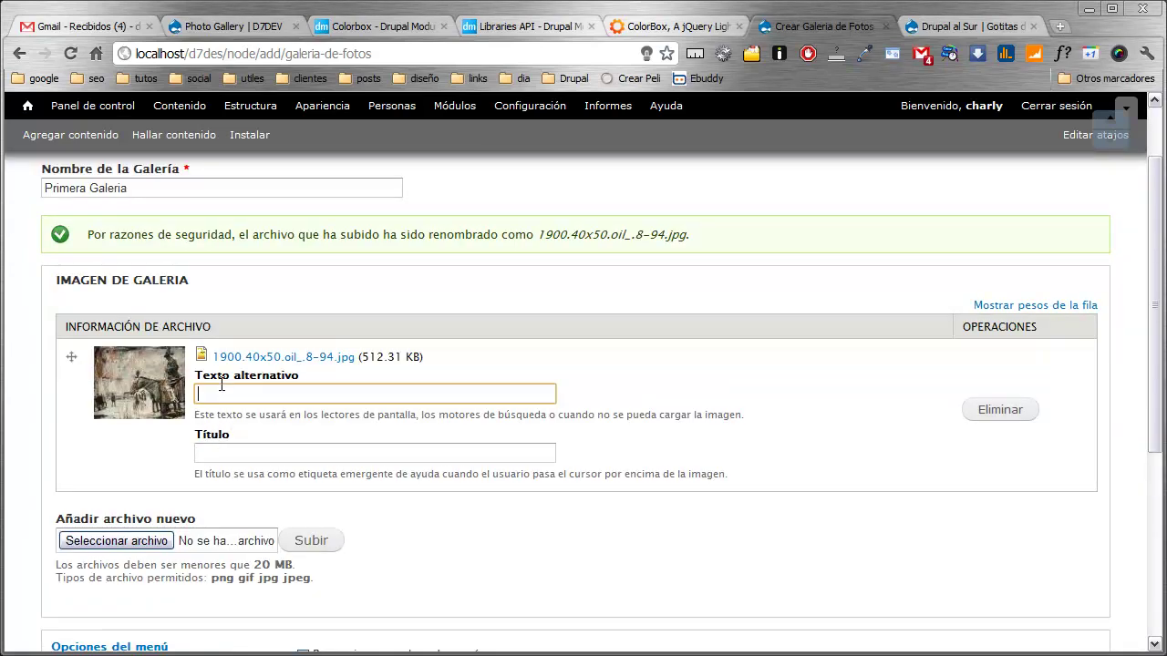
text(Imagen 1)
key(Tab)
text(Image)
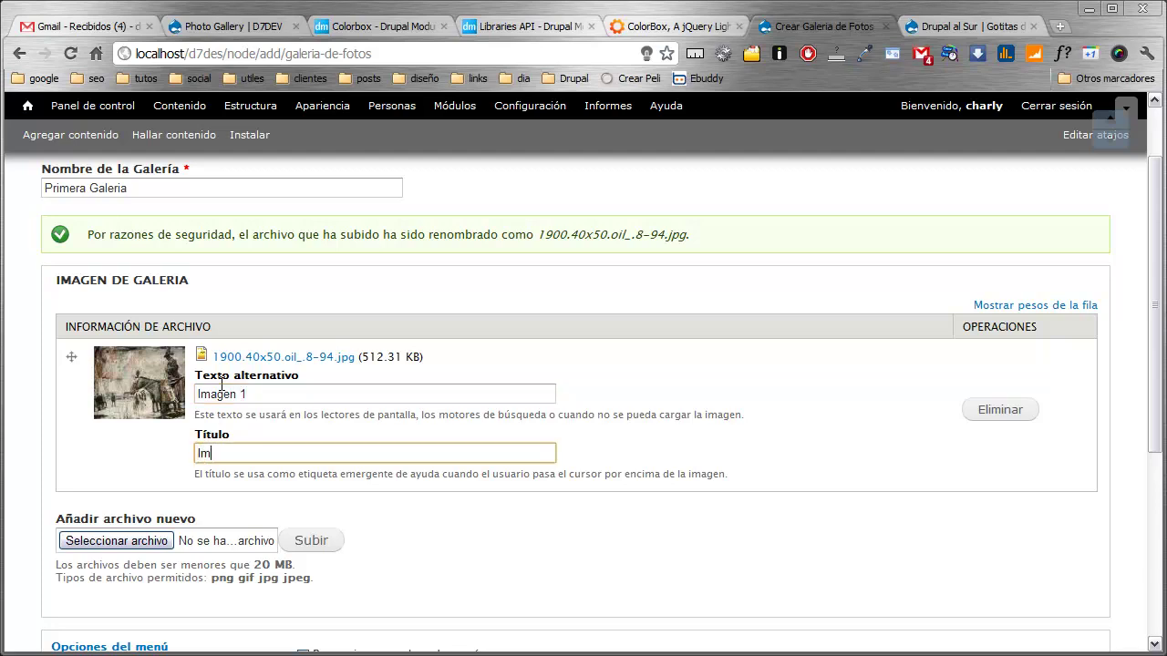
text(n Uno)
Step: Upload the zebra image Black-on-White-or-Whit as the gallery's second picture
scroll(161, 541, down, 2)
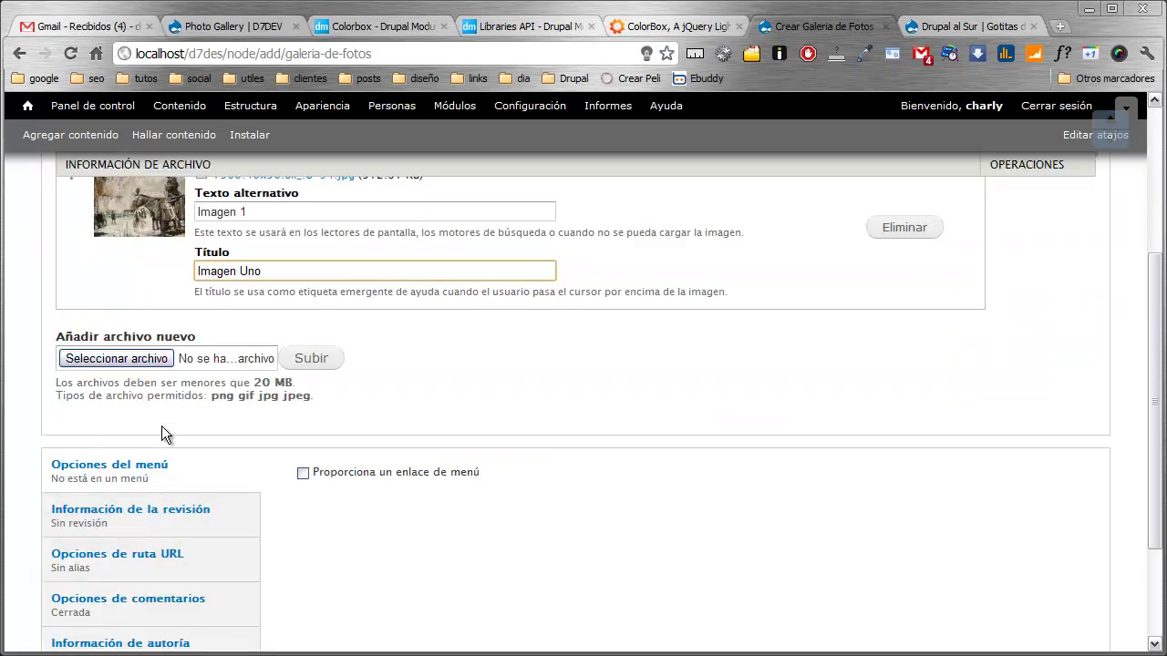
click(161, 360)
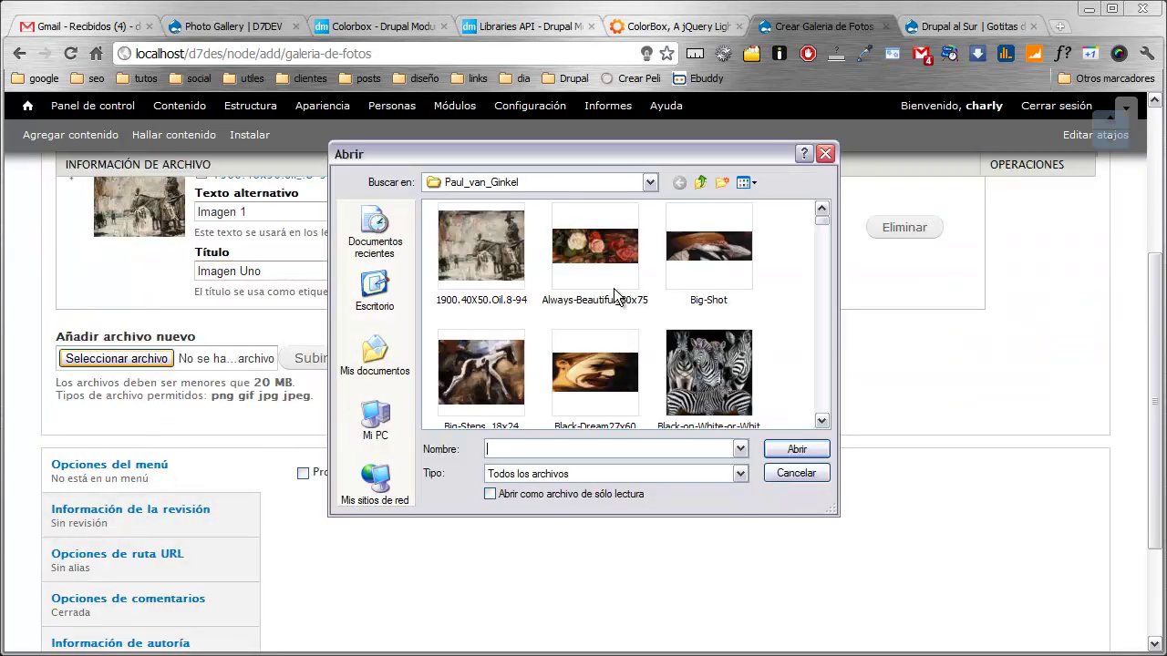
double_click(709, 364)
click(326, 366)
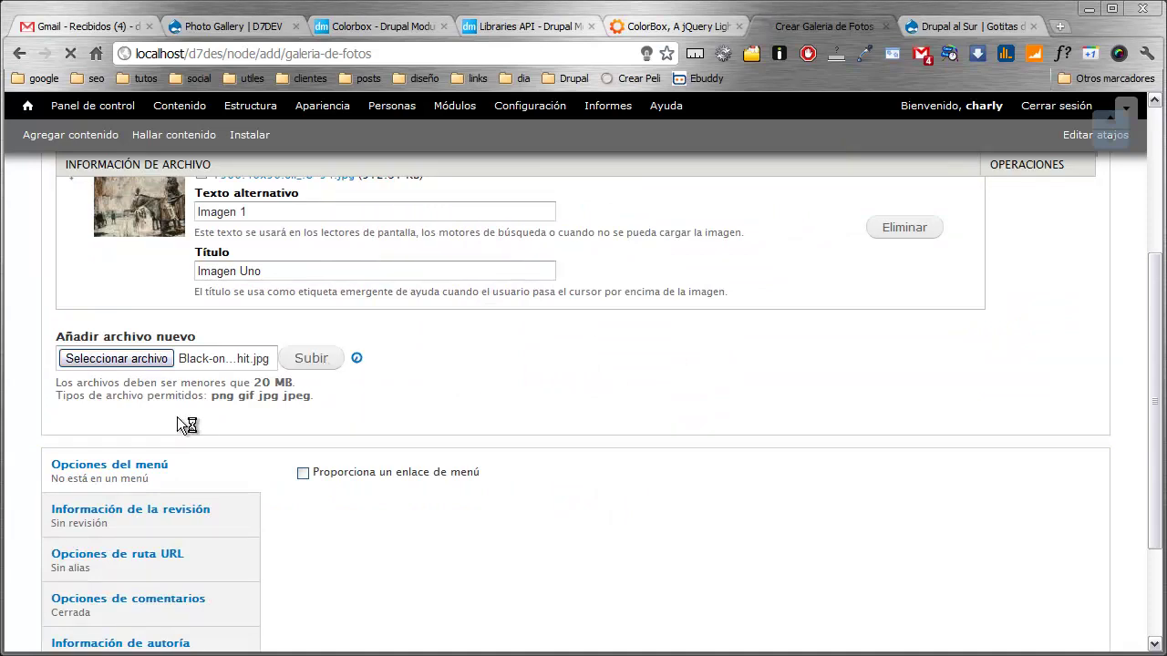
Step: Give the zebra picture the alternative text "Imagen 2" and the title "Imagen Dos"
click(214, 365)
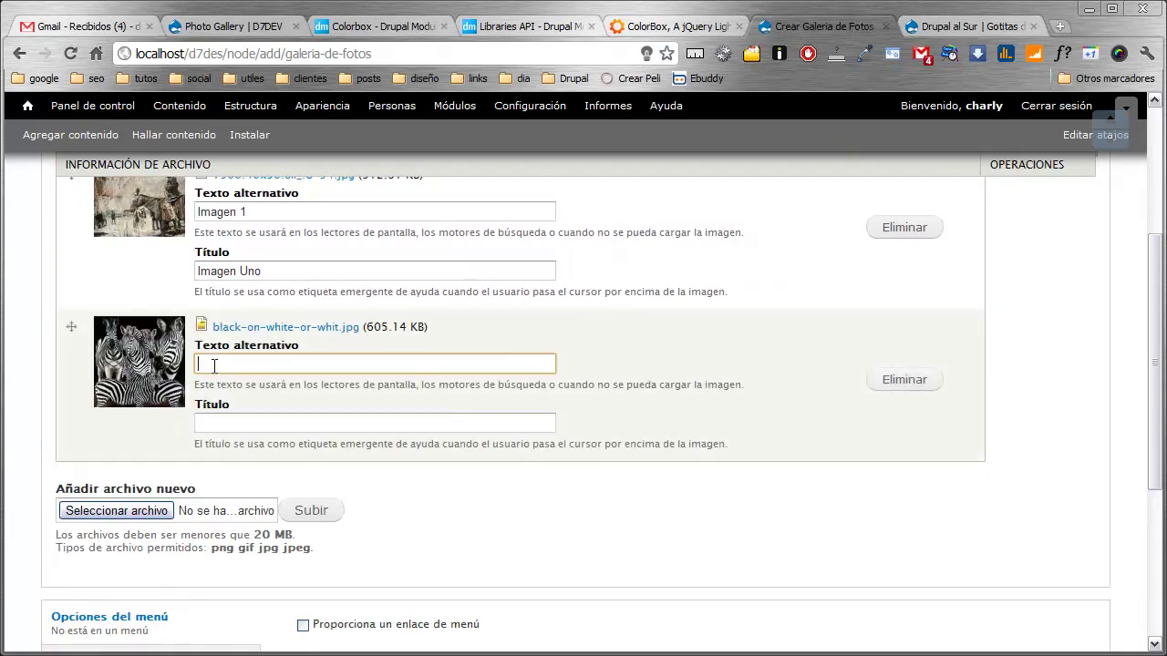
text(Imagen 2)
key(Tab)
text(Imagen)
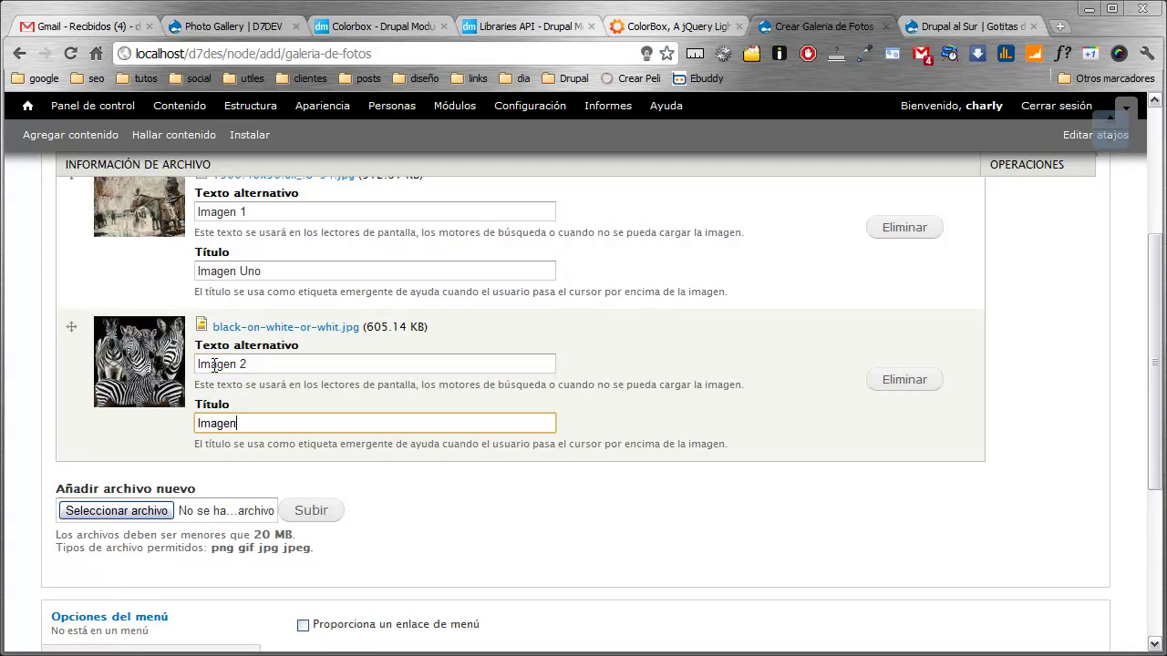
text( Dos)
Step: Upload the image Black-Dream27x60 as the gallery's third picture
key(Tab)
key(Tab)
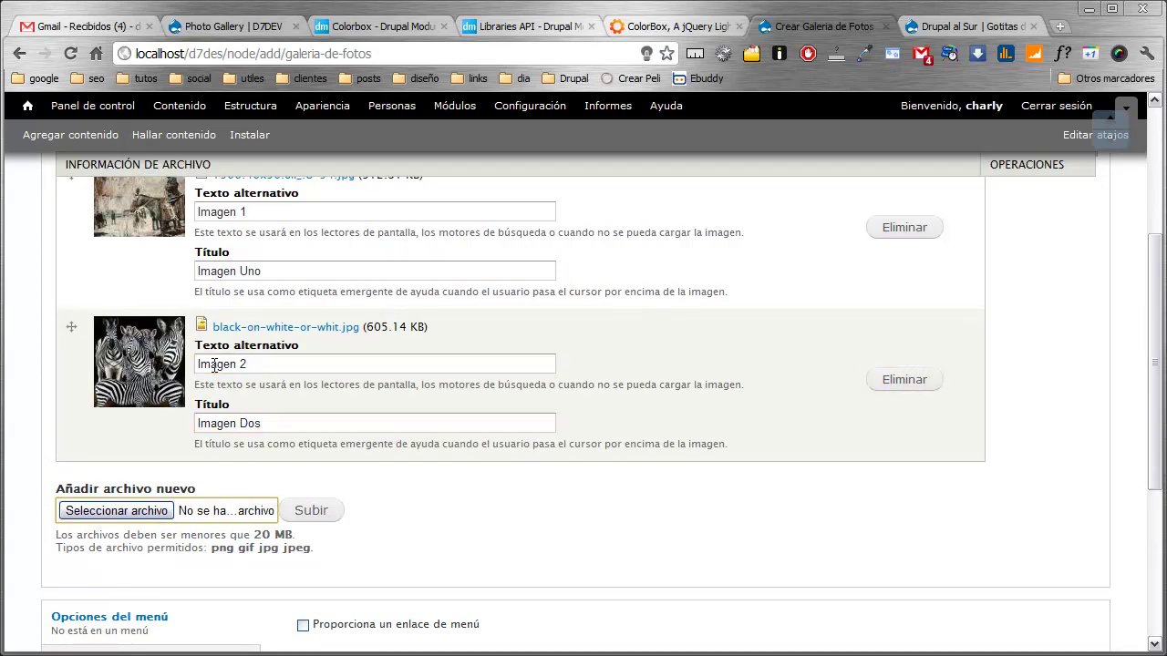
key(Return)
double_click(566, 373)
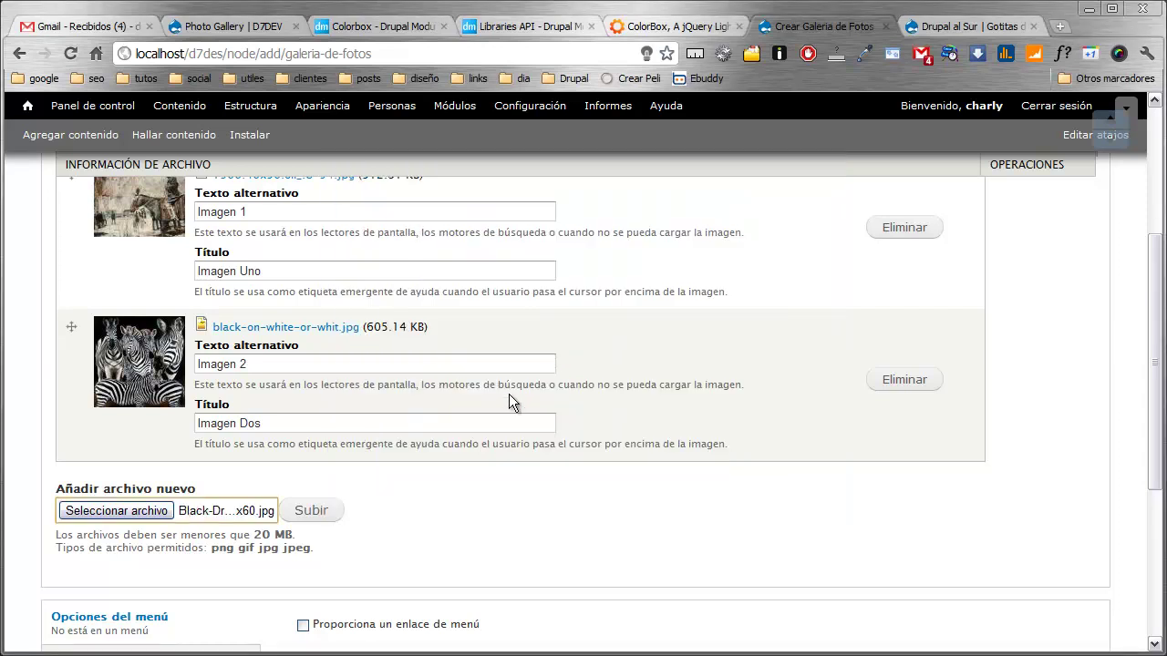
click(312, 516)
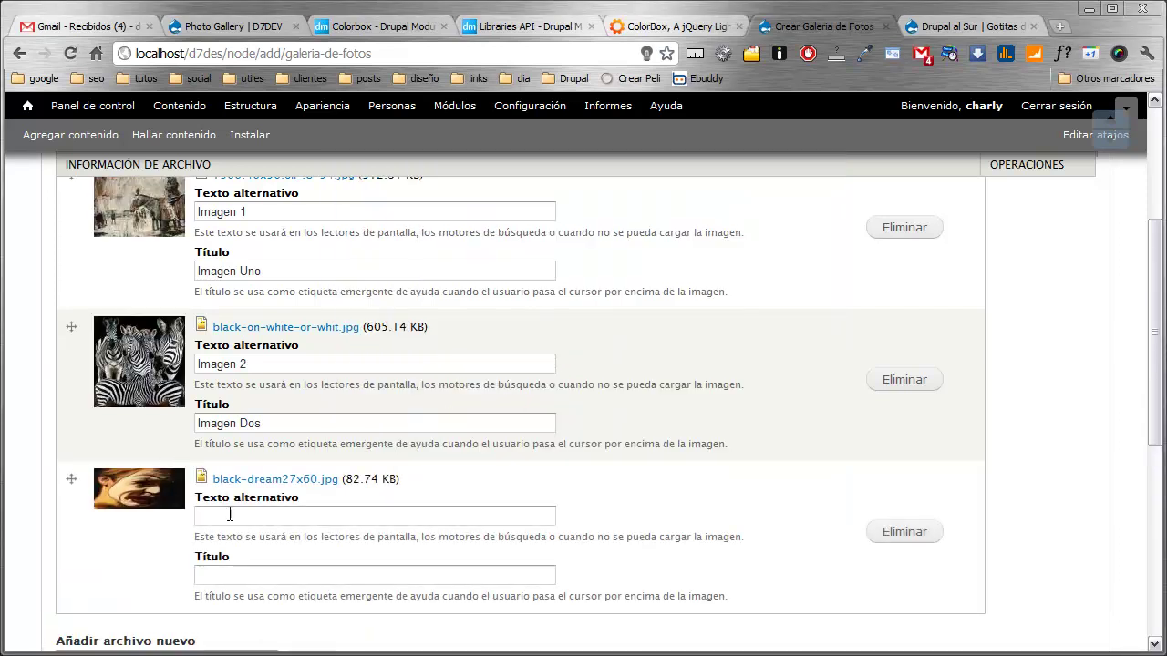
Step: Give the third picture the alternative text "Imagen 3" and the title "Imagen Tres"
click(230, 515)
text(Imagen)
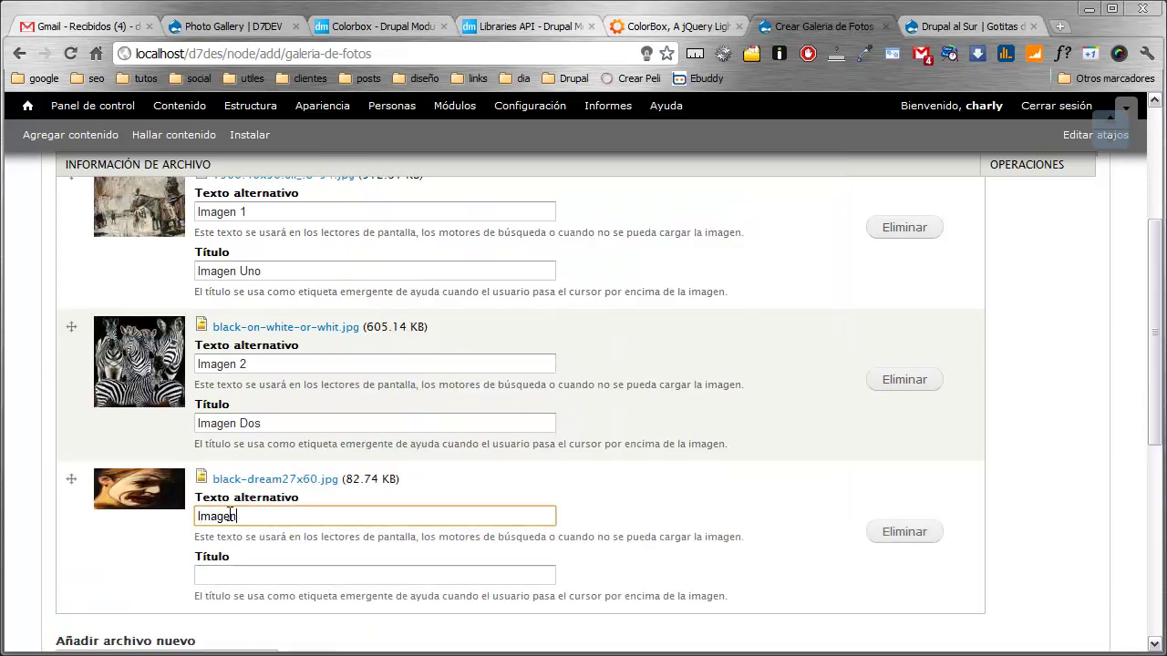
text( 3)
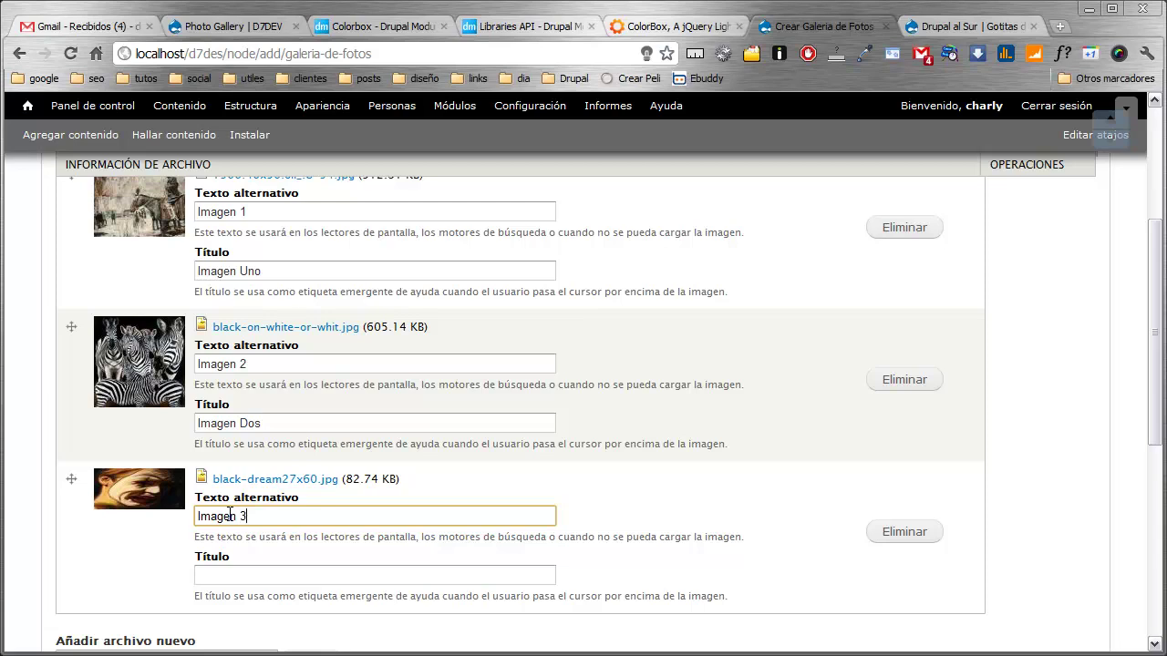
key(Tab)
text(Imagen)
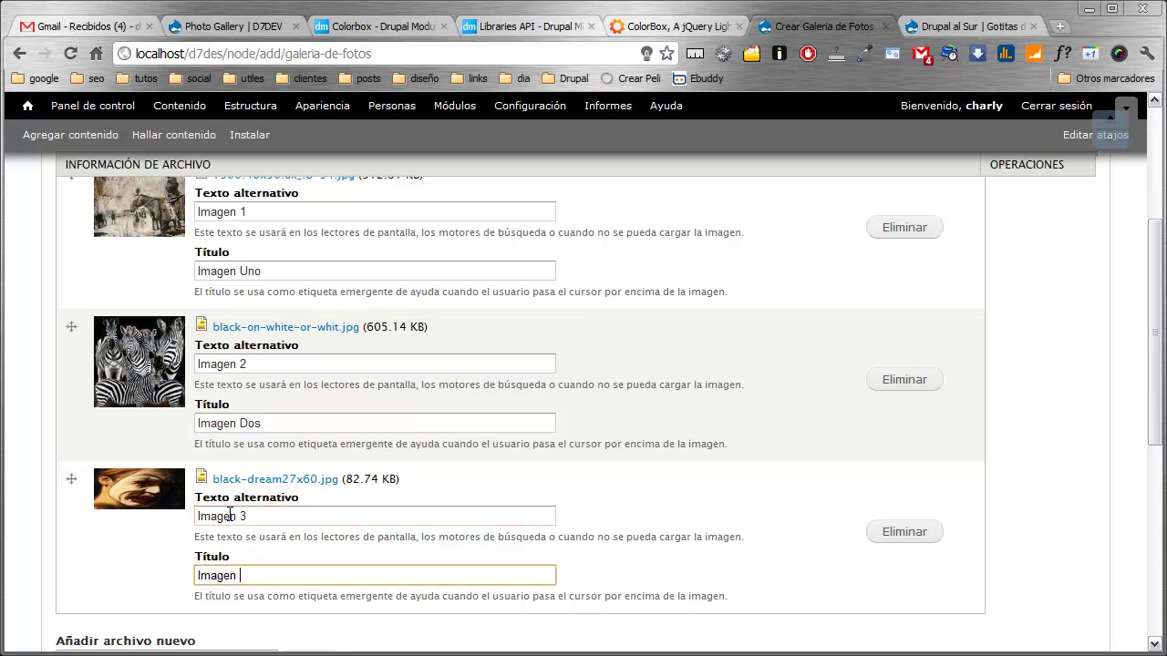
text( Tres)
Step: Upload the Call-to-Order horse herd image as the gallery's fourth picture
key(Tab)
key(Tab)
key(Return)
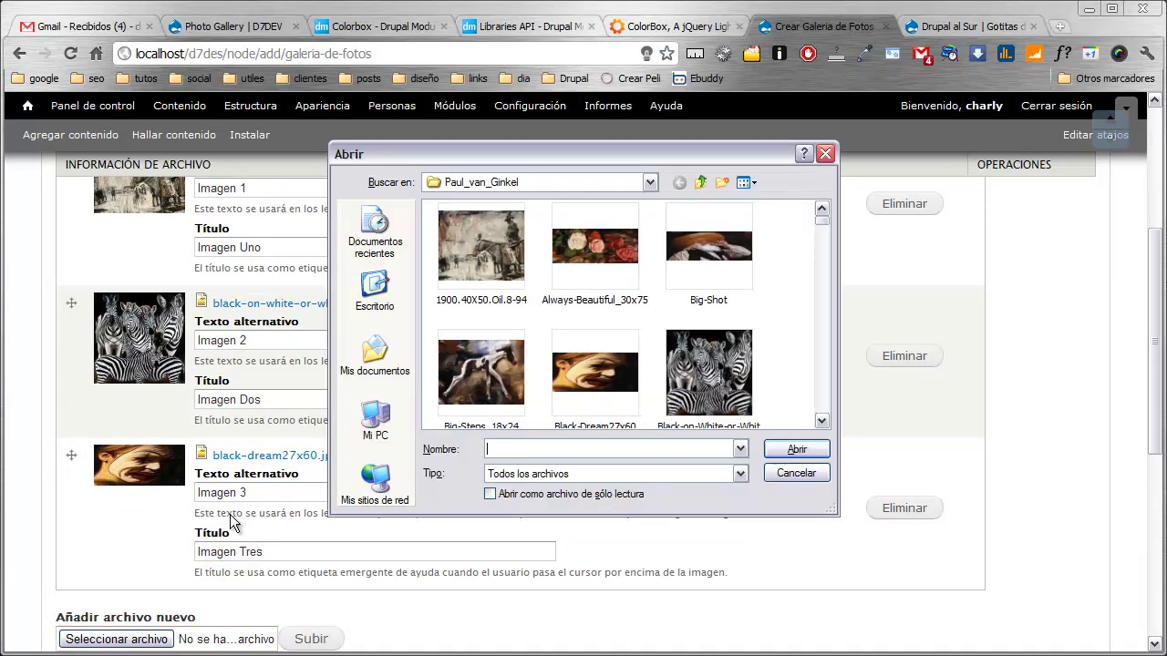
click(595, 343)
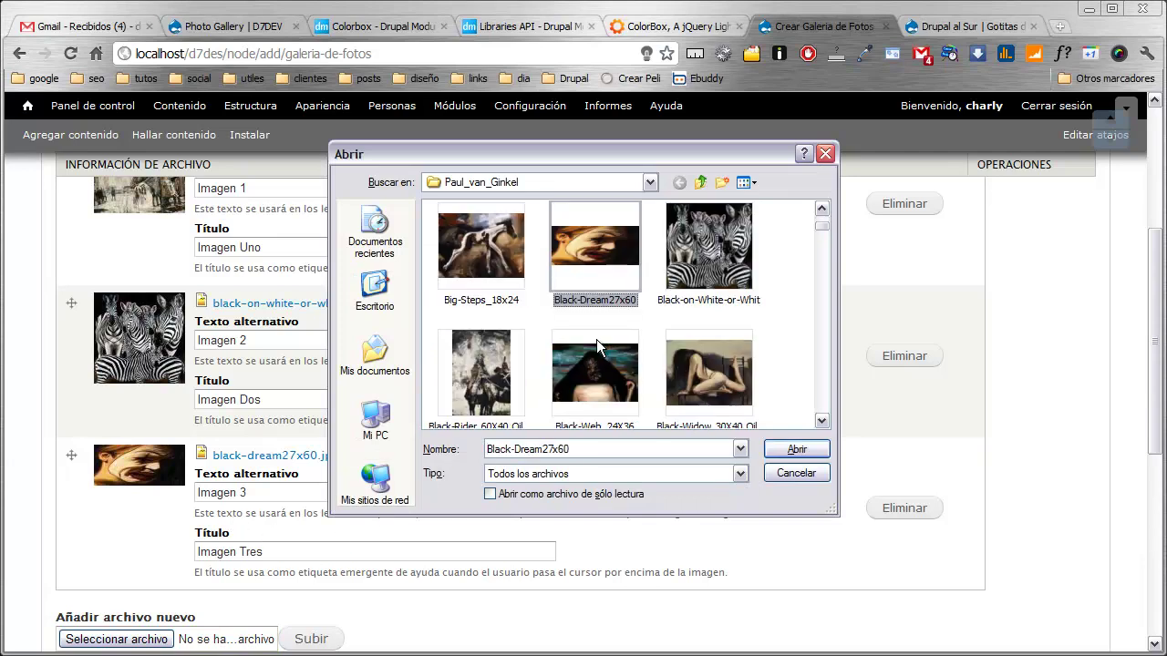
scroll(596, 339, down, 1)
scroll(596, 347, down, 1)
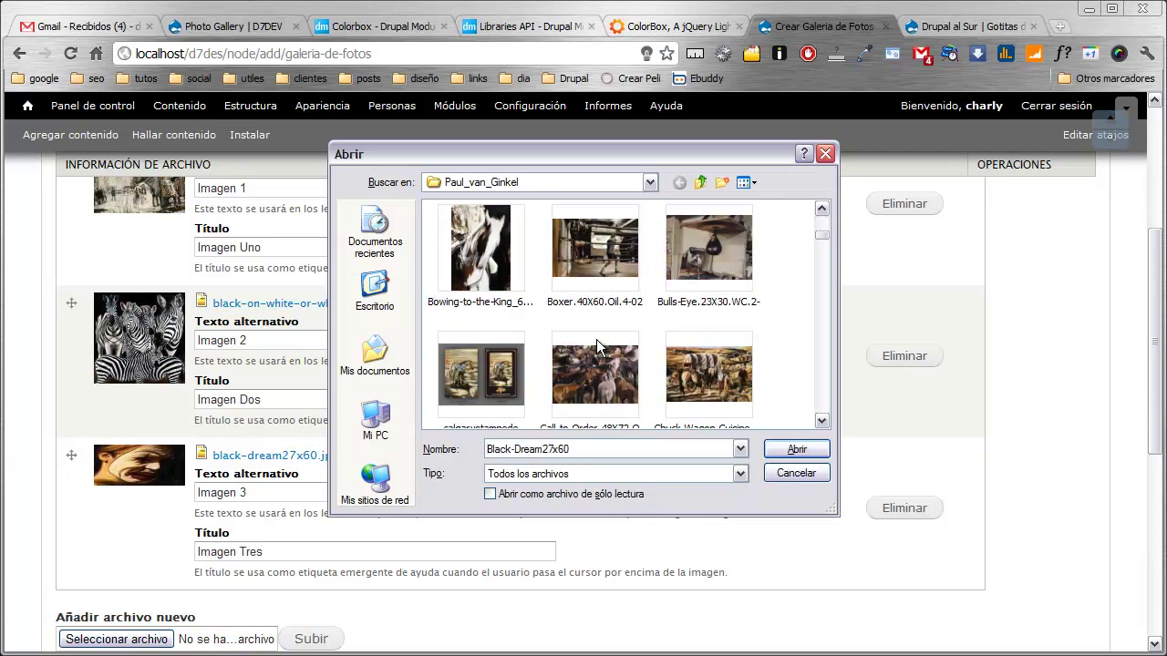
double_click(592, 366)
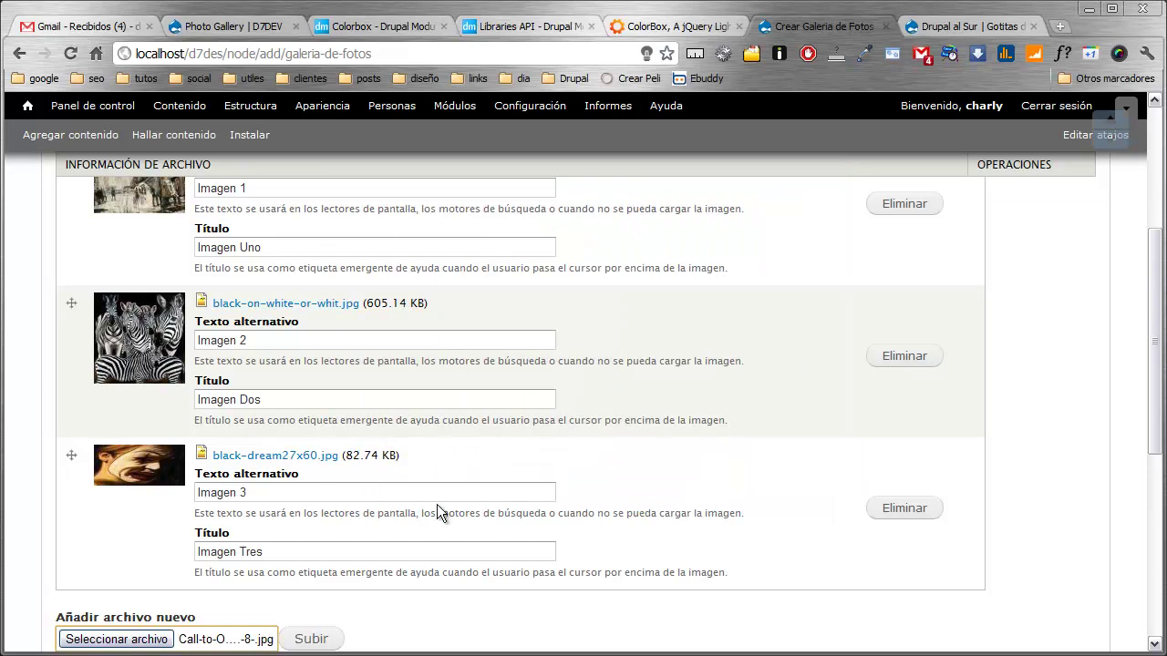
scroll(547, 524, down, 1)
click(313, 548)
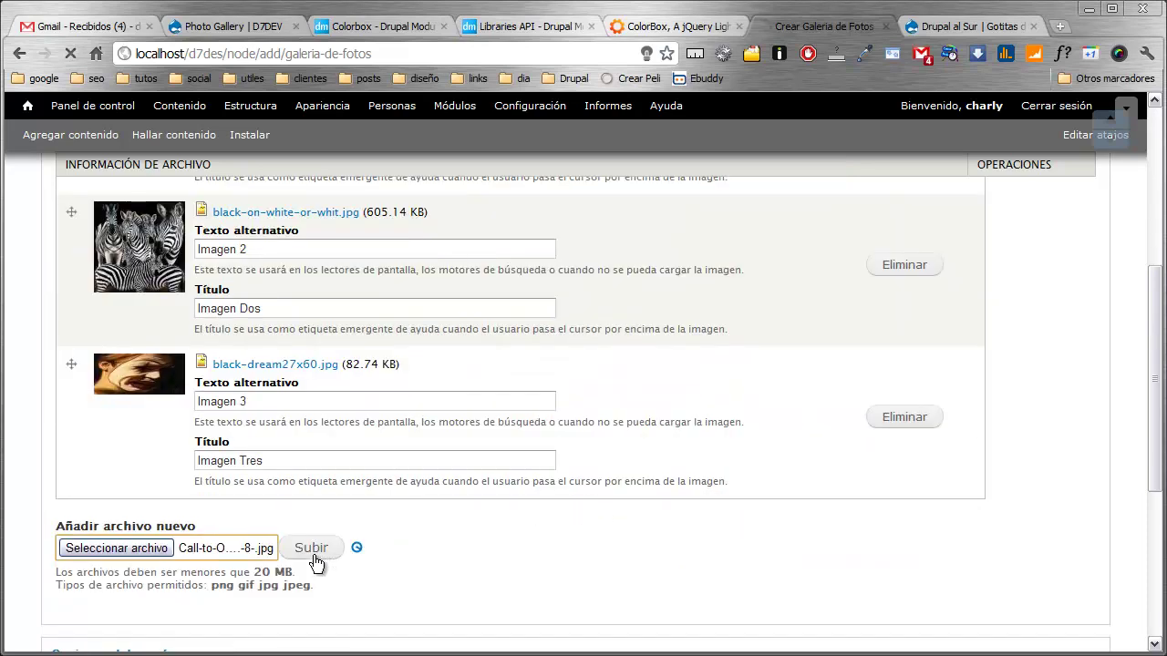
Step: Give the fourth picture the alternative text "Imagen 4" and the title "Imagen Cuatro", and save the gallery
scroll(185, 507, down, 2)
click(241, 421)
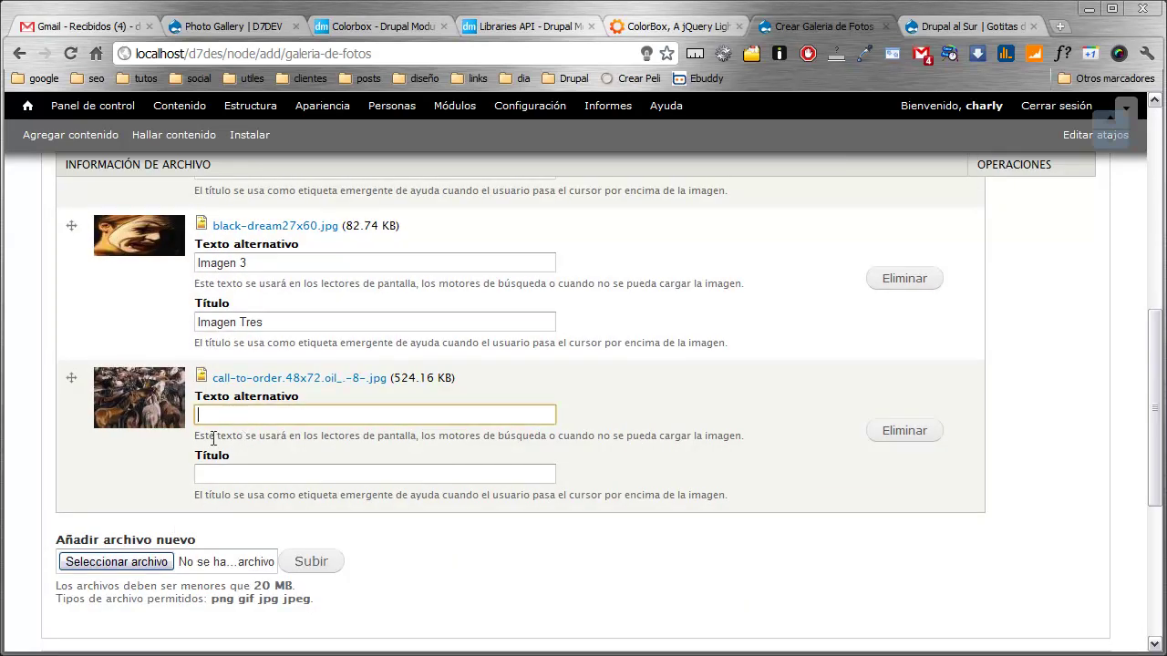
text(Imagen 4)
key(Tab)
text(Image)
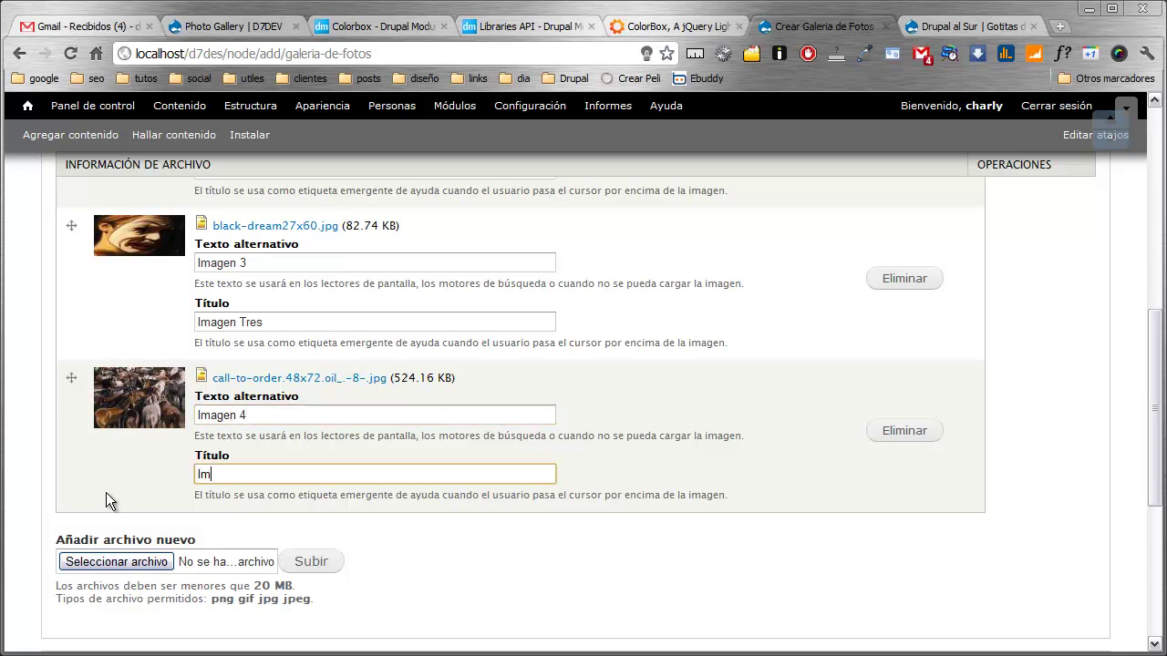
text(n Cuatro)
scroll(105, 492, down, 4)
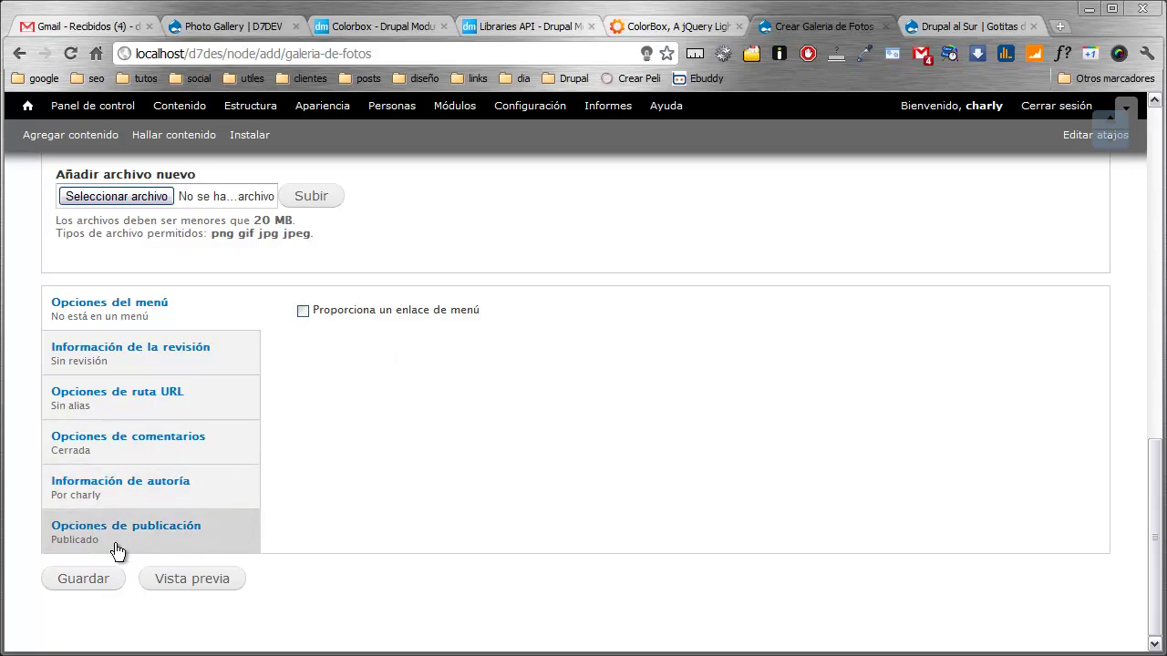
click(75, 582)
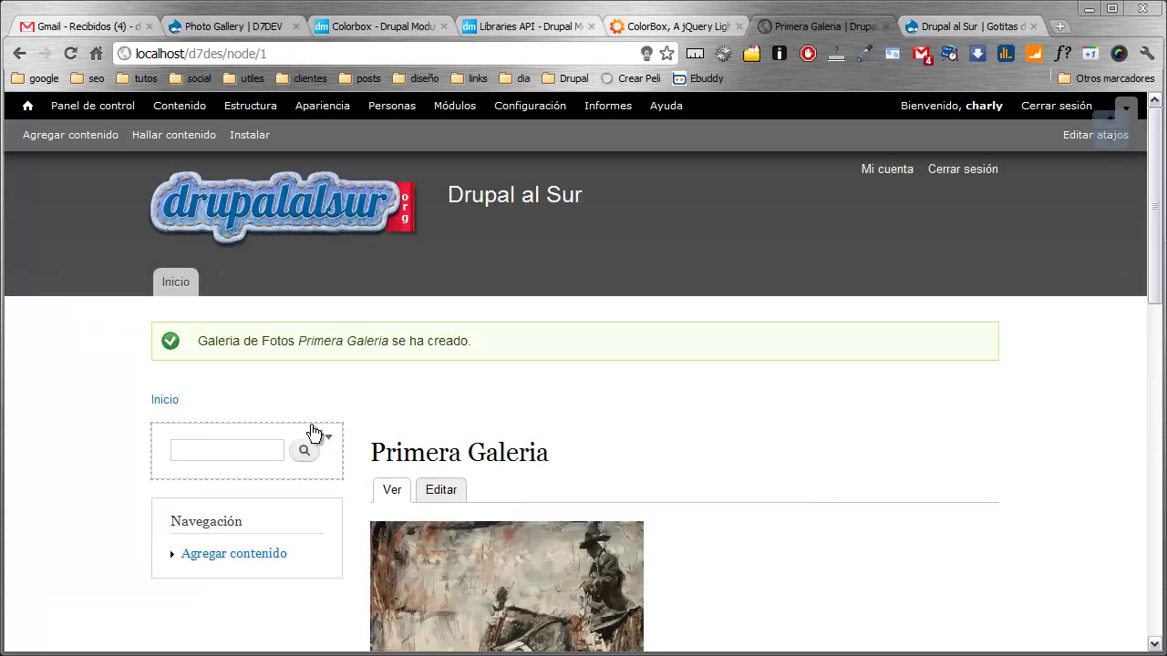
Step: Review the published gallery page and view all four pictures in the Colorbox viewer, starting from the first one
scroll(300, 417, down, 6)
scroll(306, 424, down, 3)
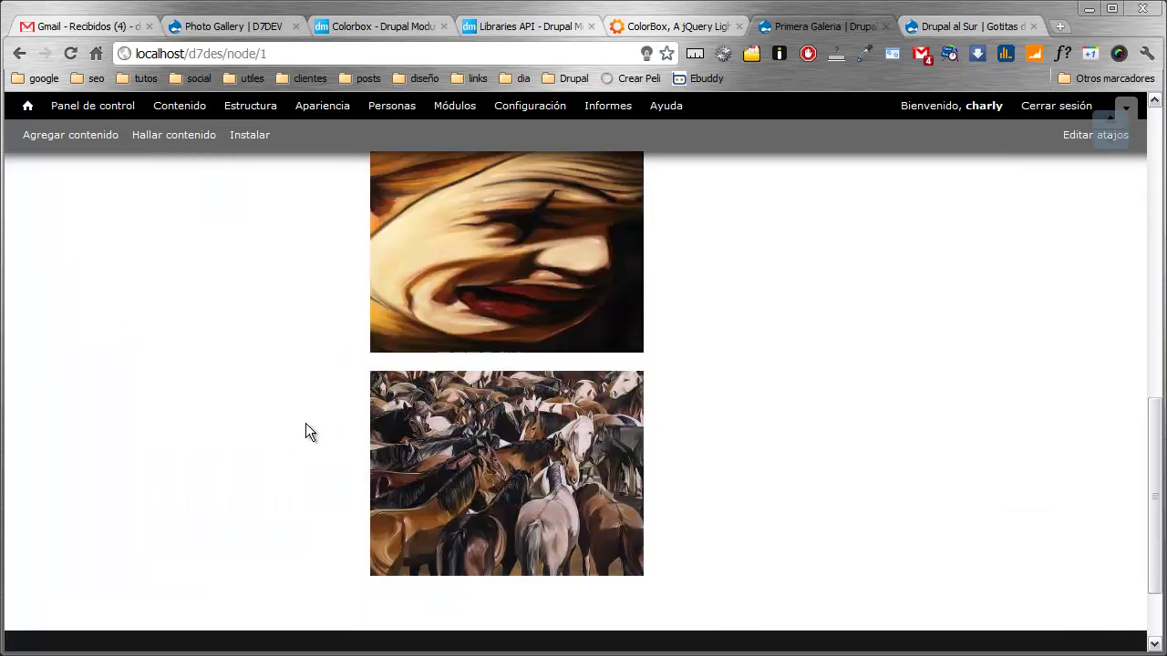
scroll(308, 426, up, 7)
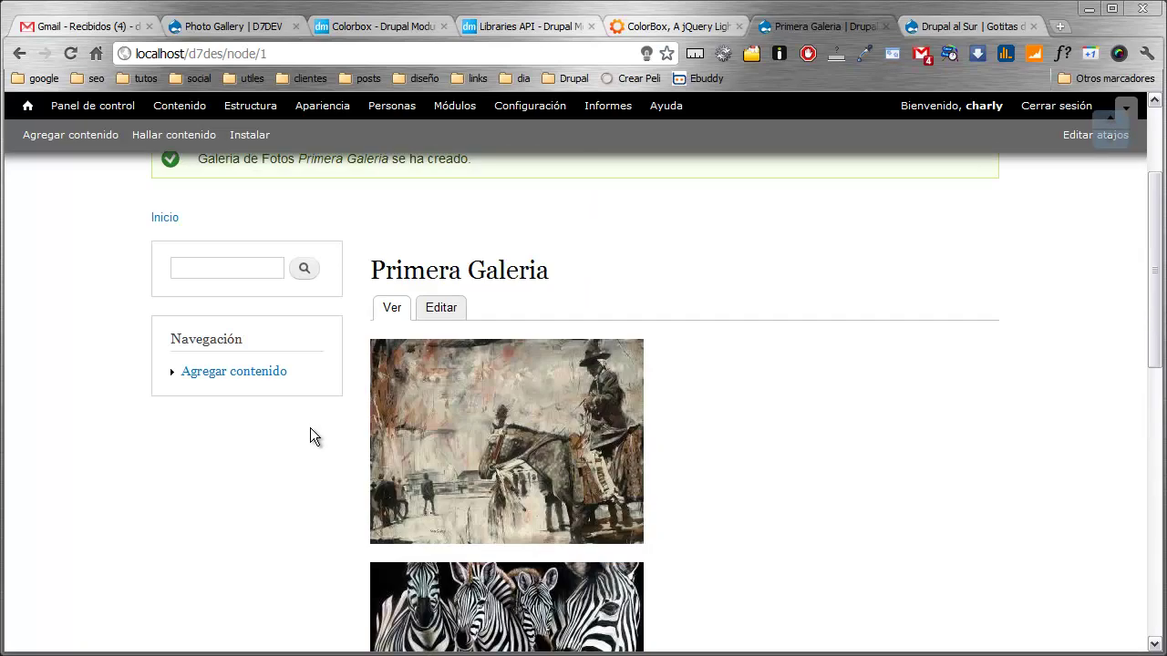
click(471, 452)
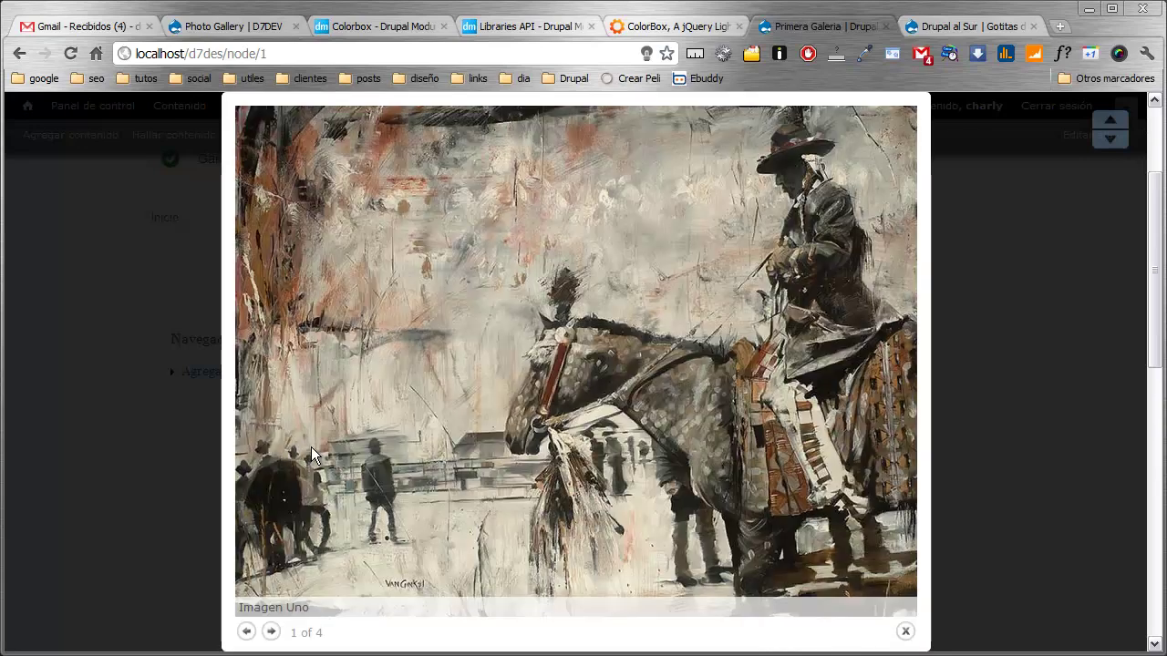
click(272, 633)
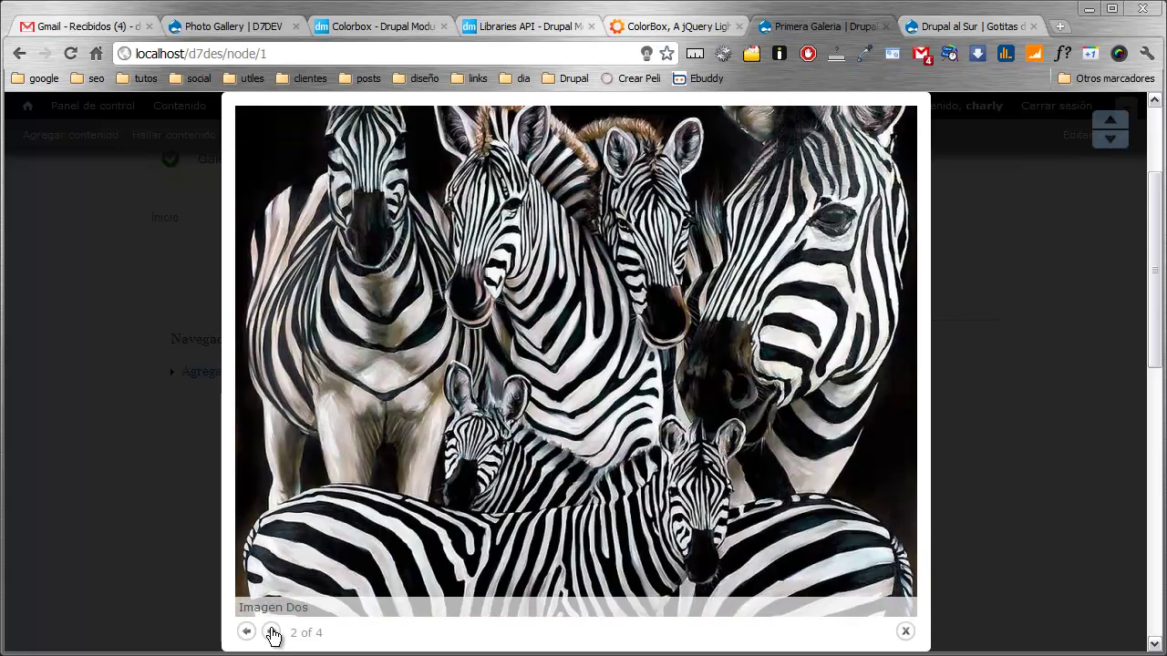
click(272, 633)
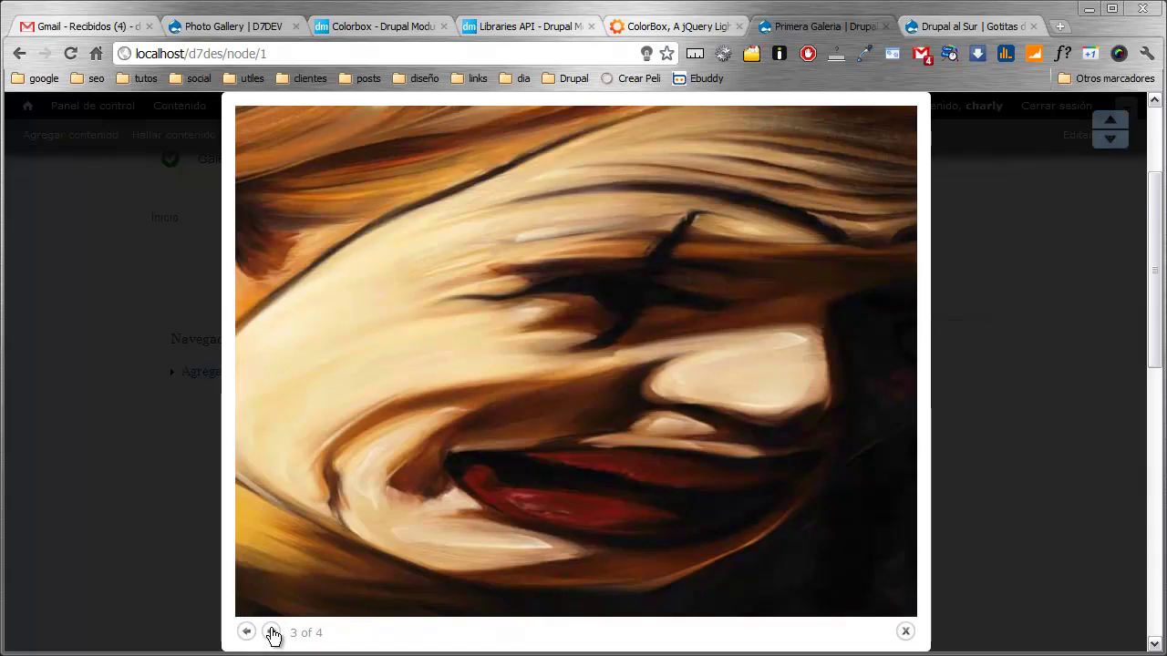
click(274, 632)
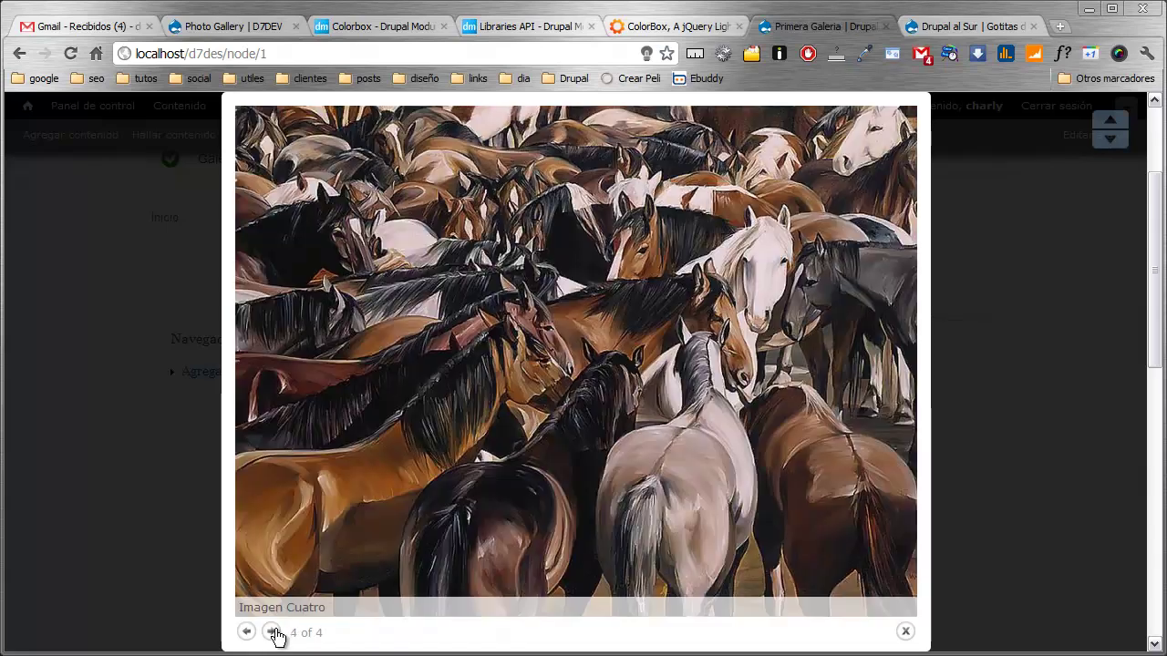
click(904, 632)
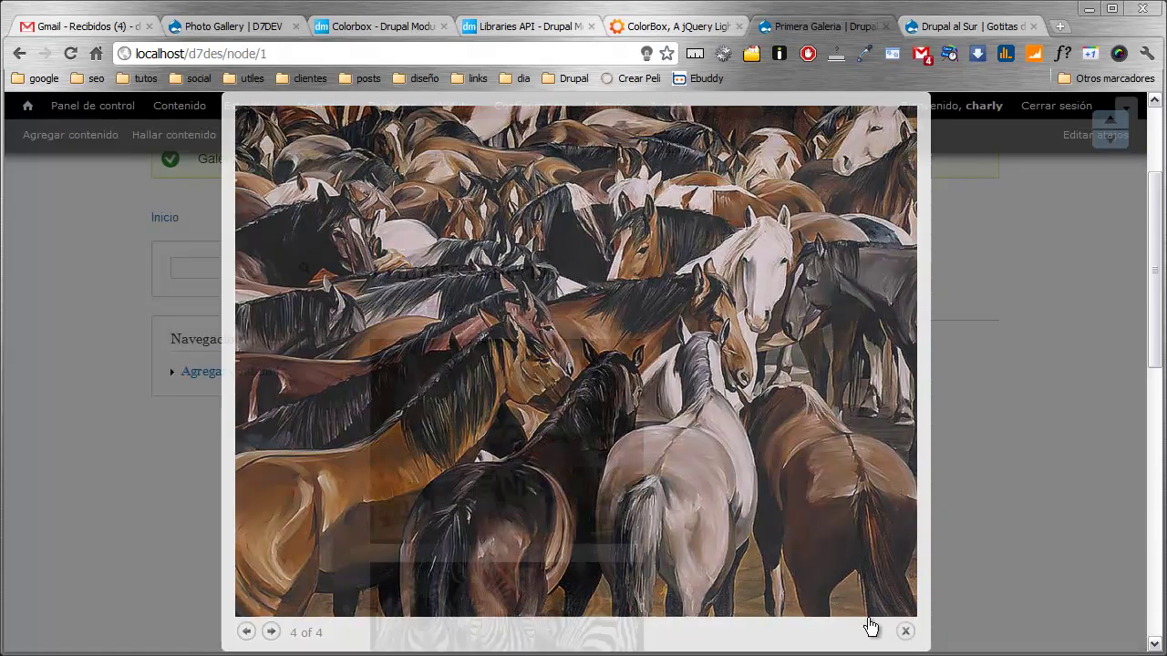
scroll(376, 379, down, 3)
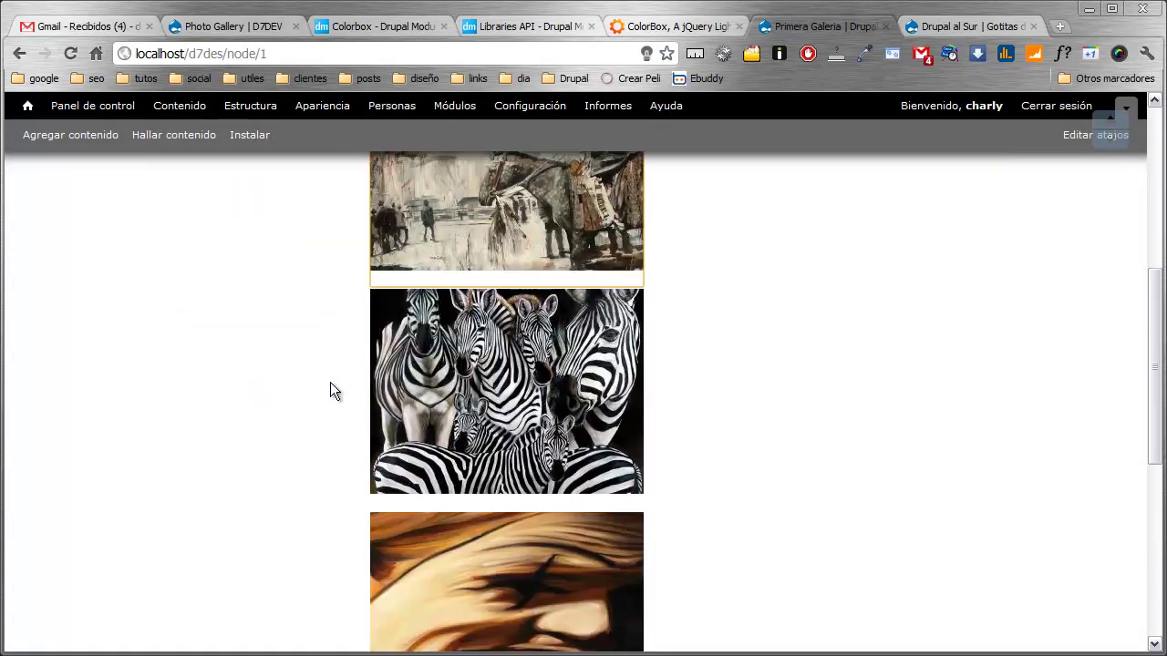
scroll(331, 383, up, 1)
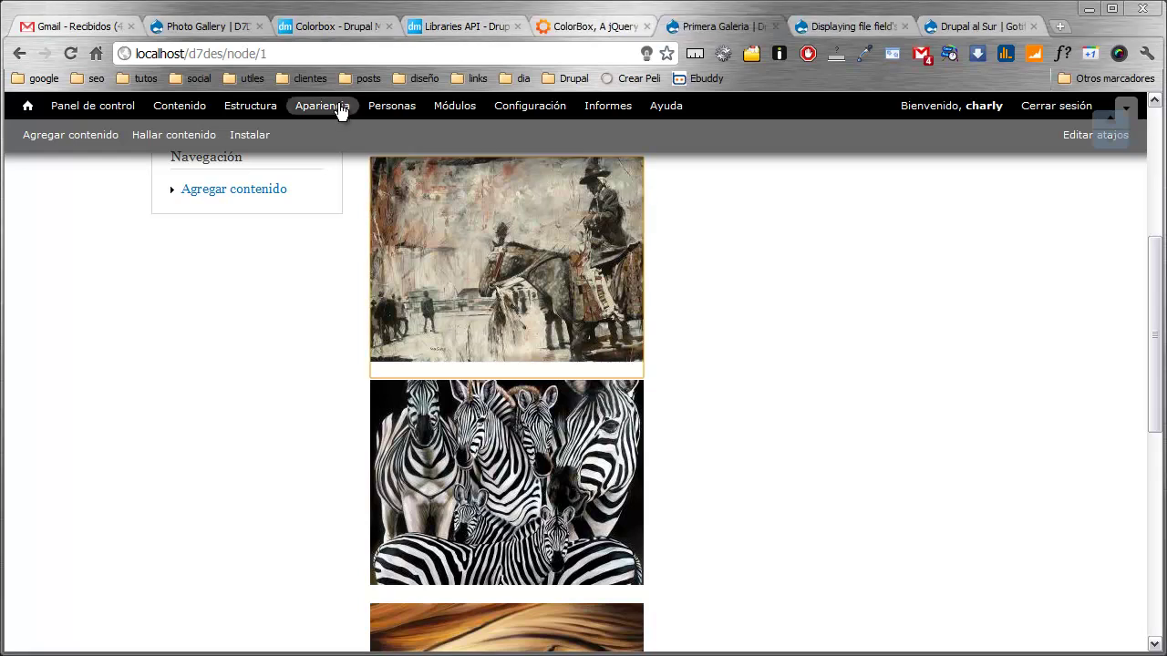
Step: Select the complete "mini-gallery" table code, from the opening PHP tag through the closing table tag, in the drupal.org comment
click(858, 26)
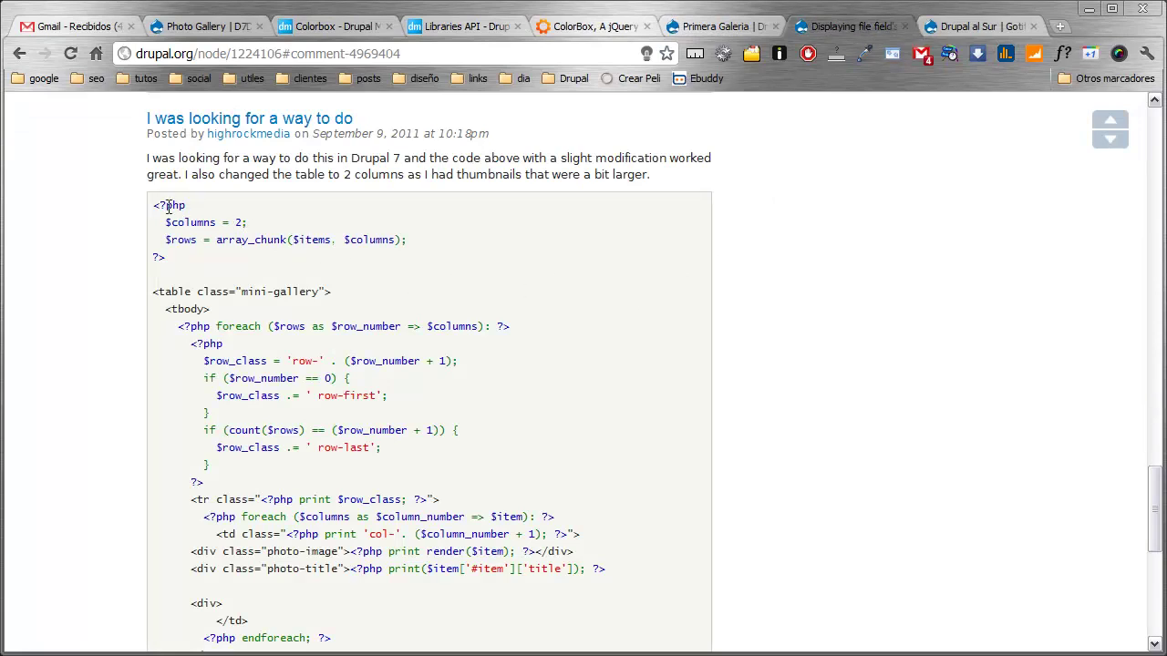
drag(153, 206, 261, 435)
scroll(193, 228, down, 3)
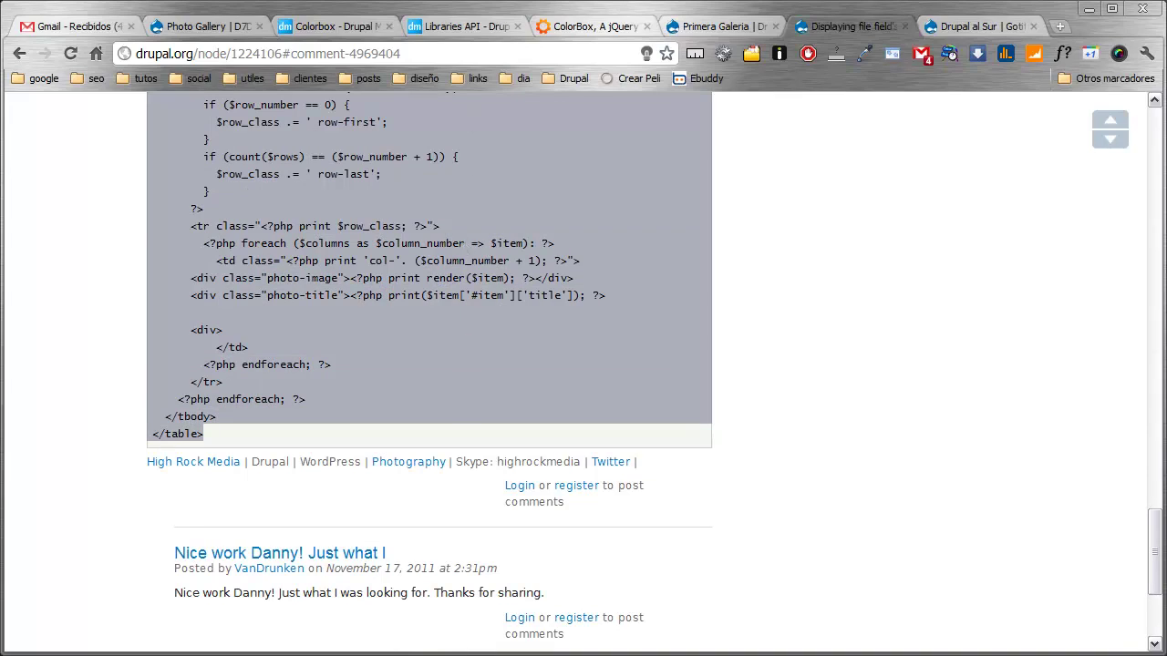
Step: Switch to the file explorer and open the templates folder of the bartikdos theme under sites\all\themes
key(alt+Tab)
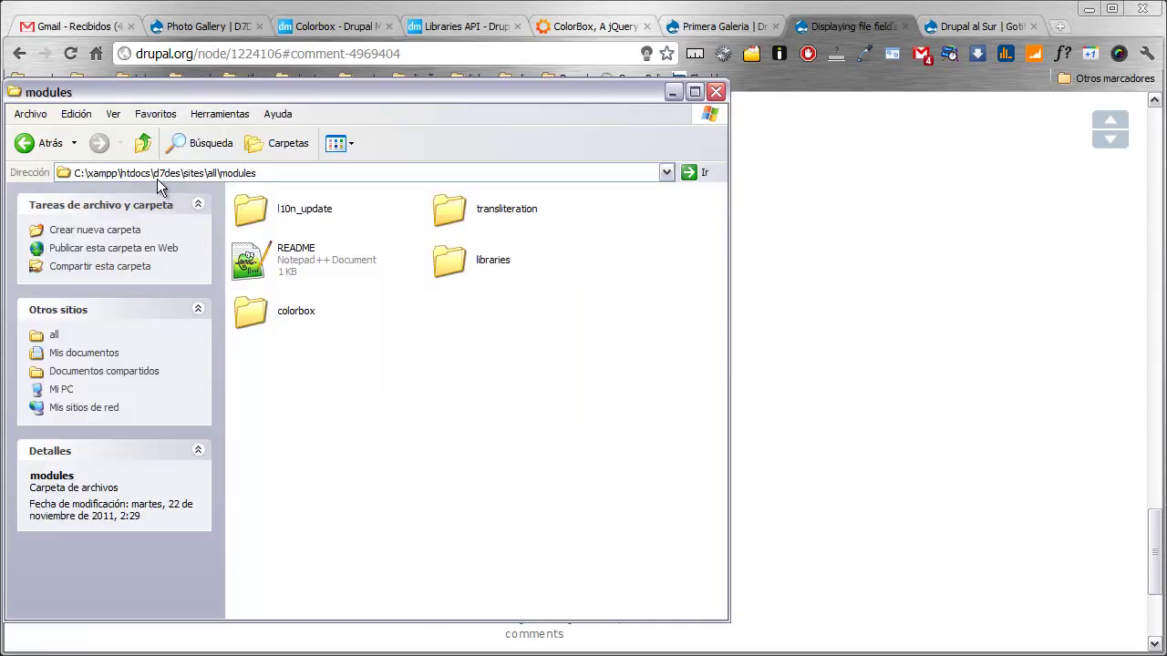
click(143, 144)
click(485, 215)
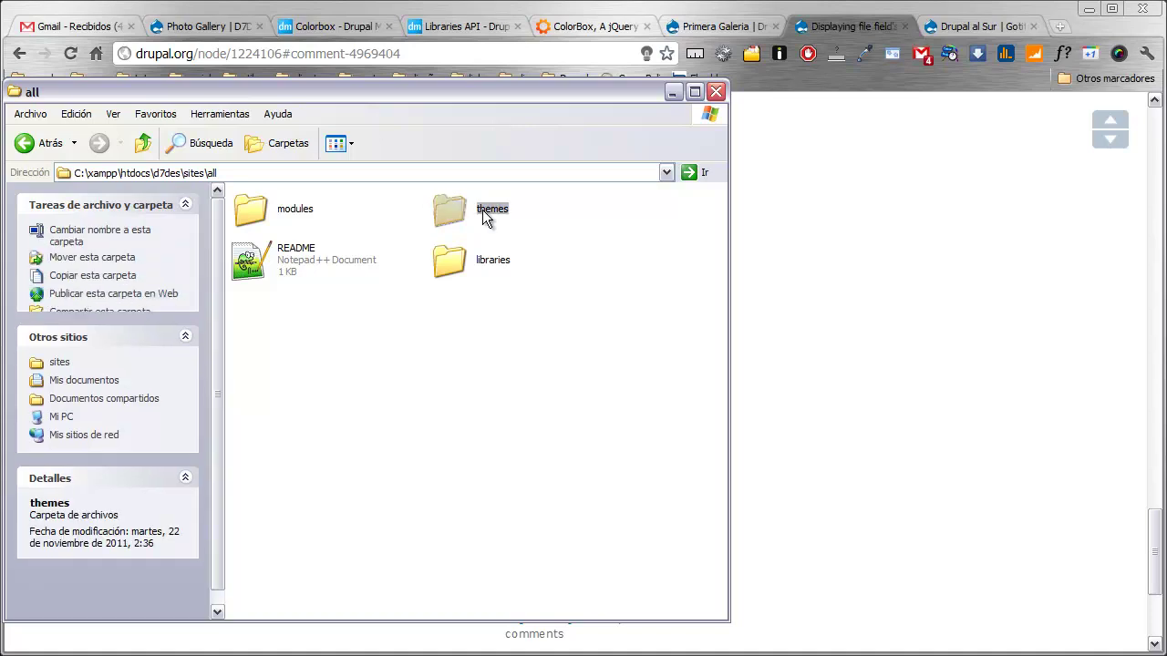
double_click(484, 215)
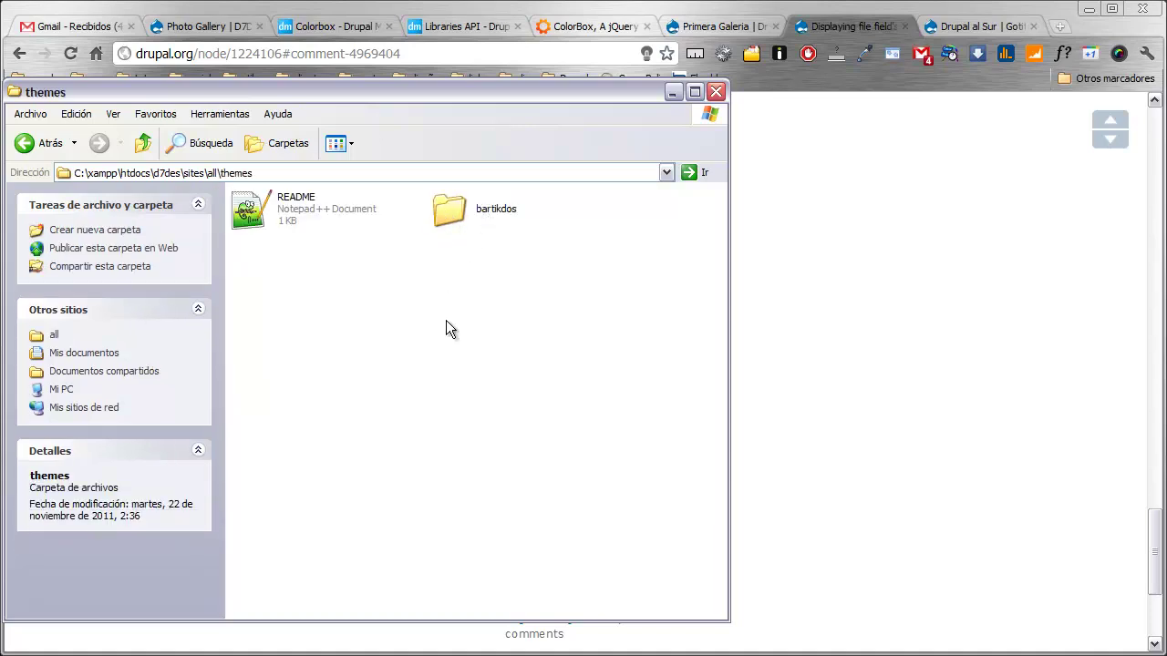
double_click(456, 216)
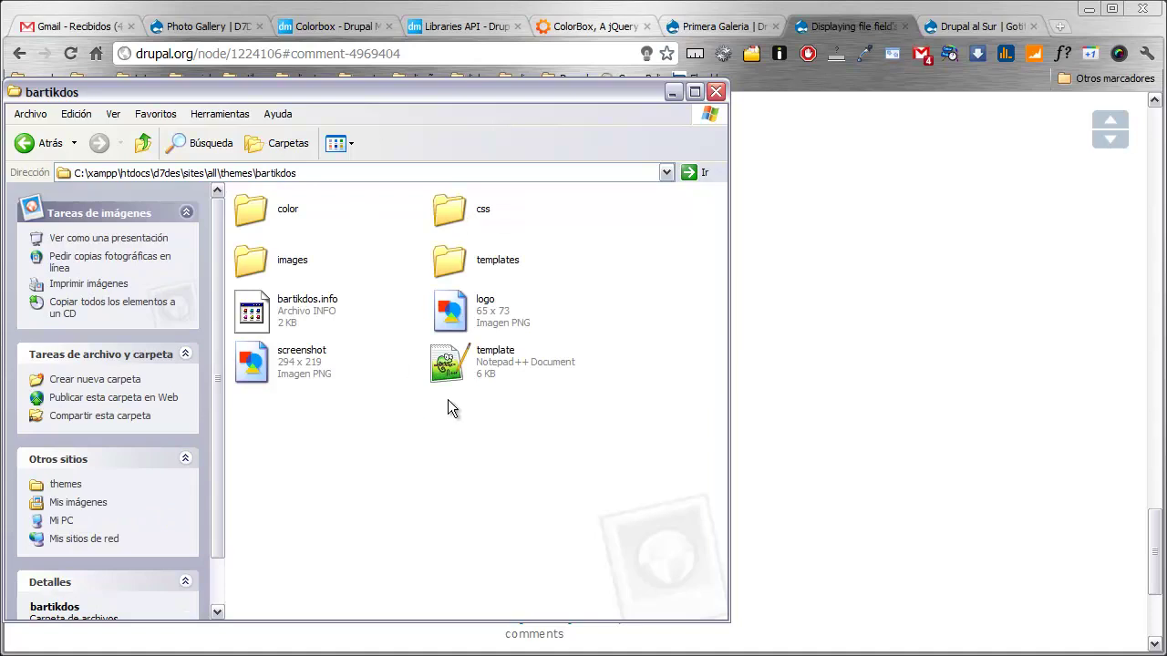
double_click(443, 264)
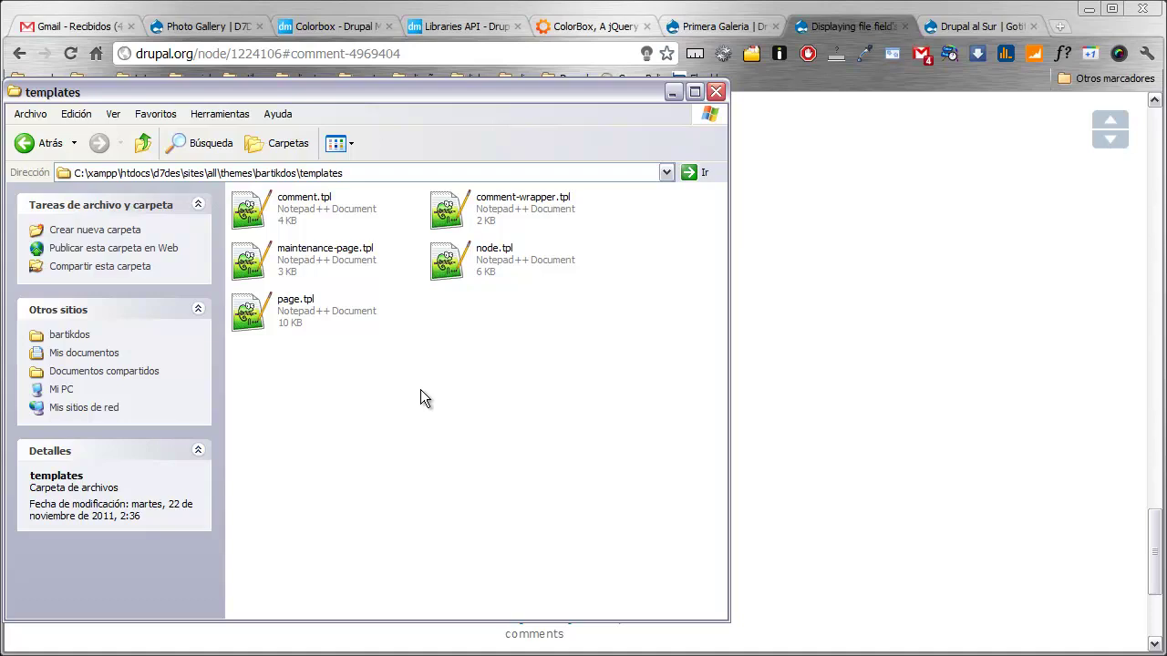
Step: Return to the Drupal site in the browser and open the field management page of the Galeria de Fotos content type
click(802, 383)
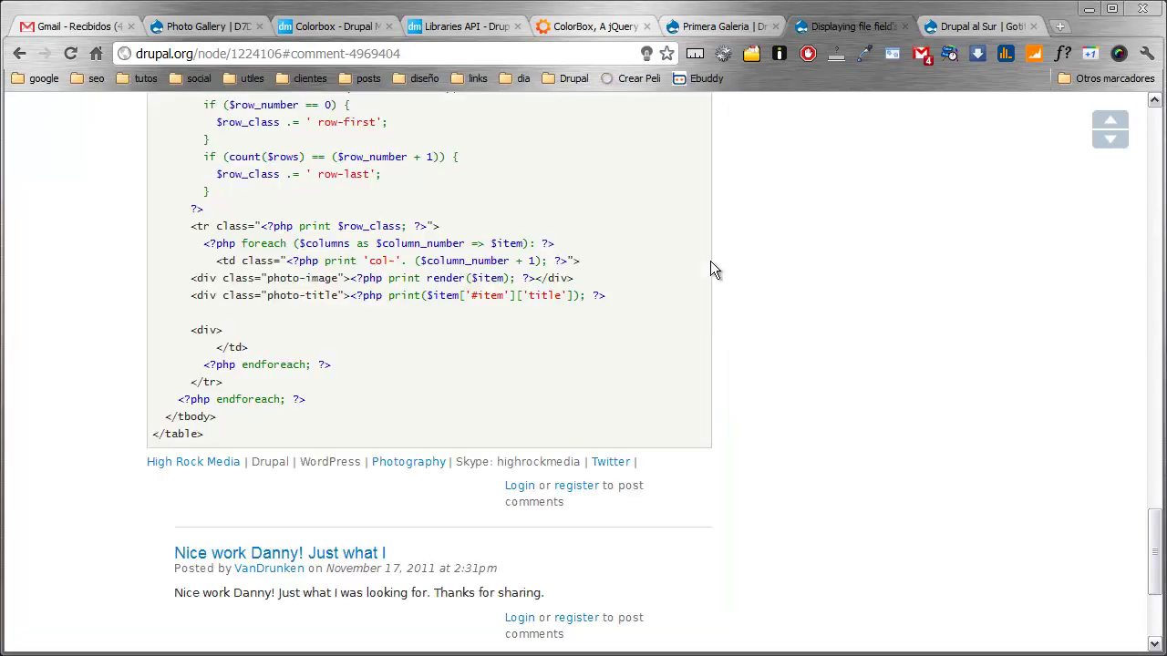
click(709, 30)
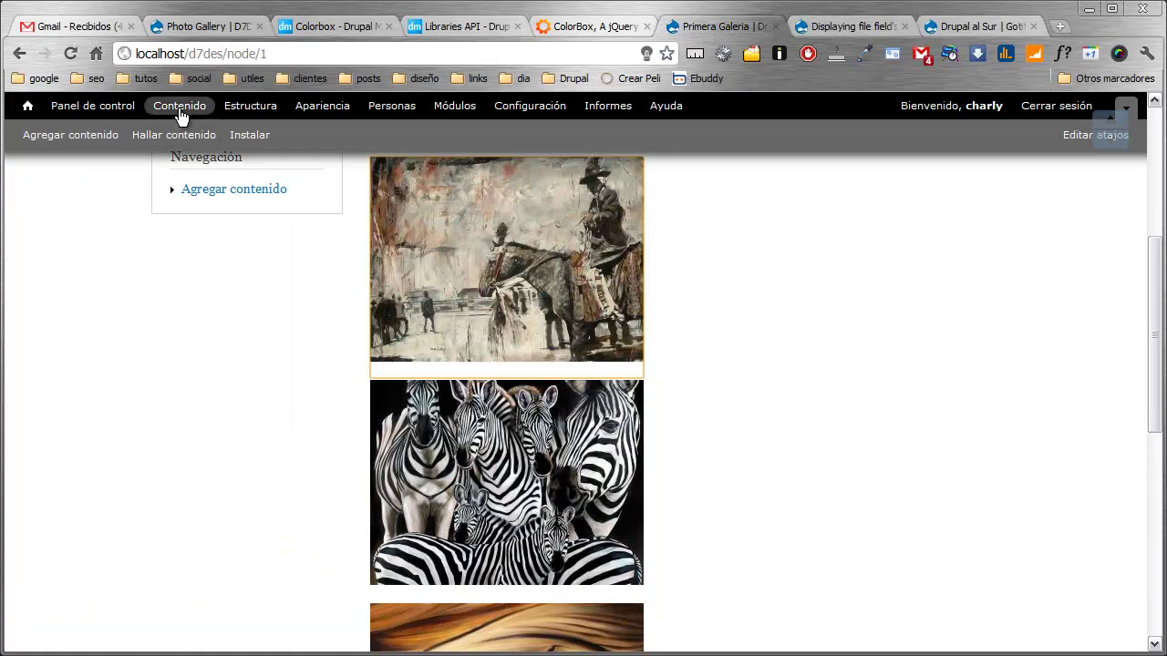
click(248, 107)
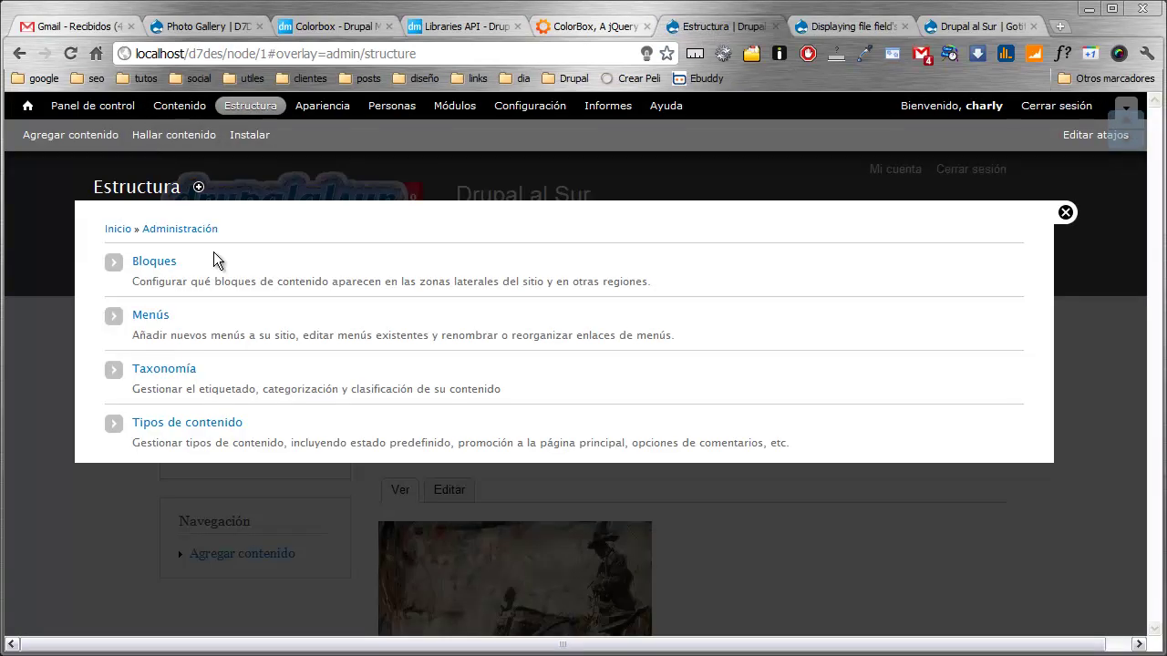
click(164, 424)
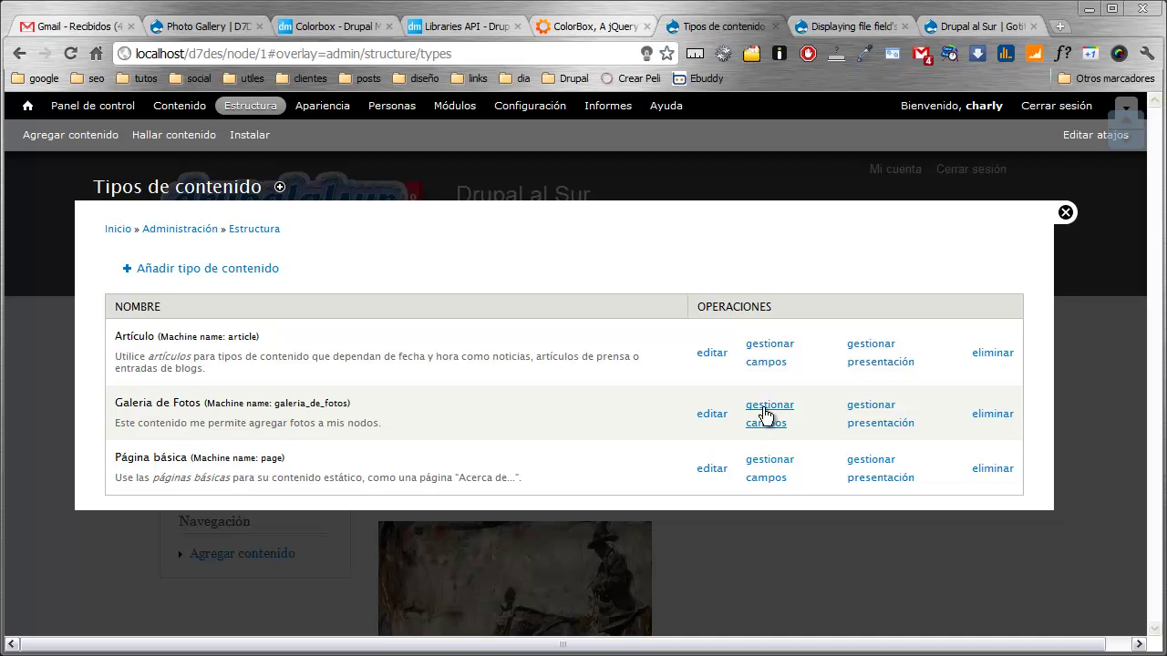
click(764, 416)
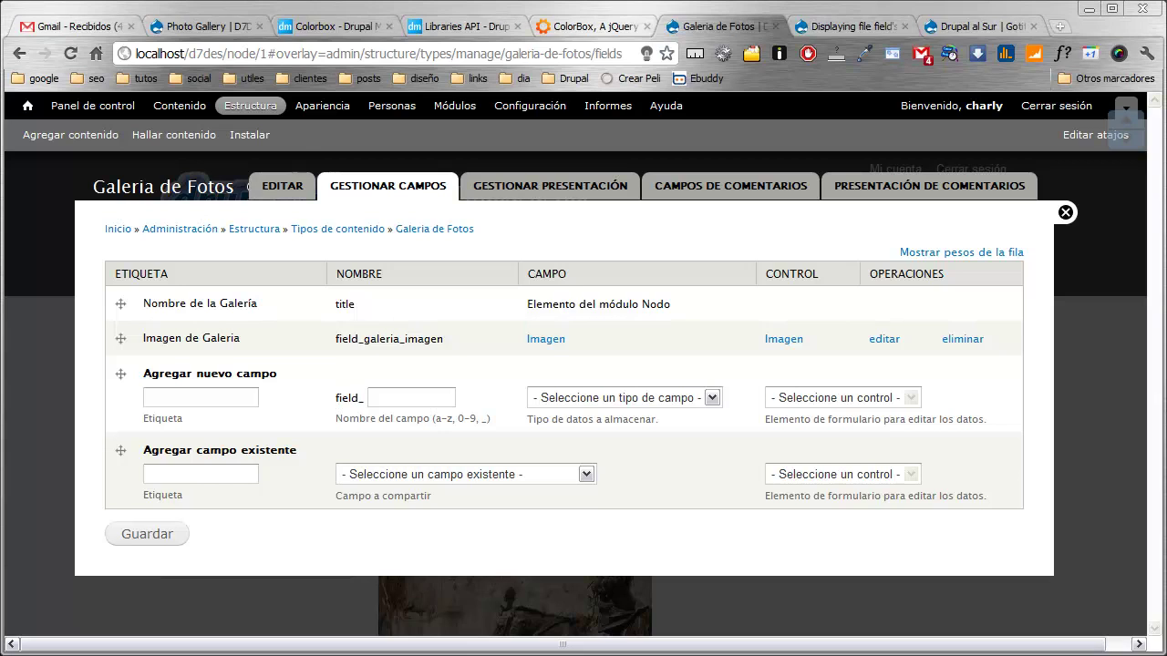
Step: Create a text document in the bartikdos templates folder and name it field--field_galeria_imagen.tpl.php
key(alt+Tab)
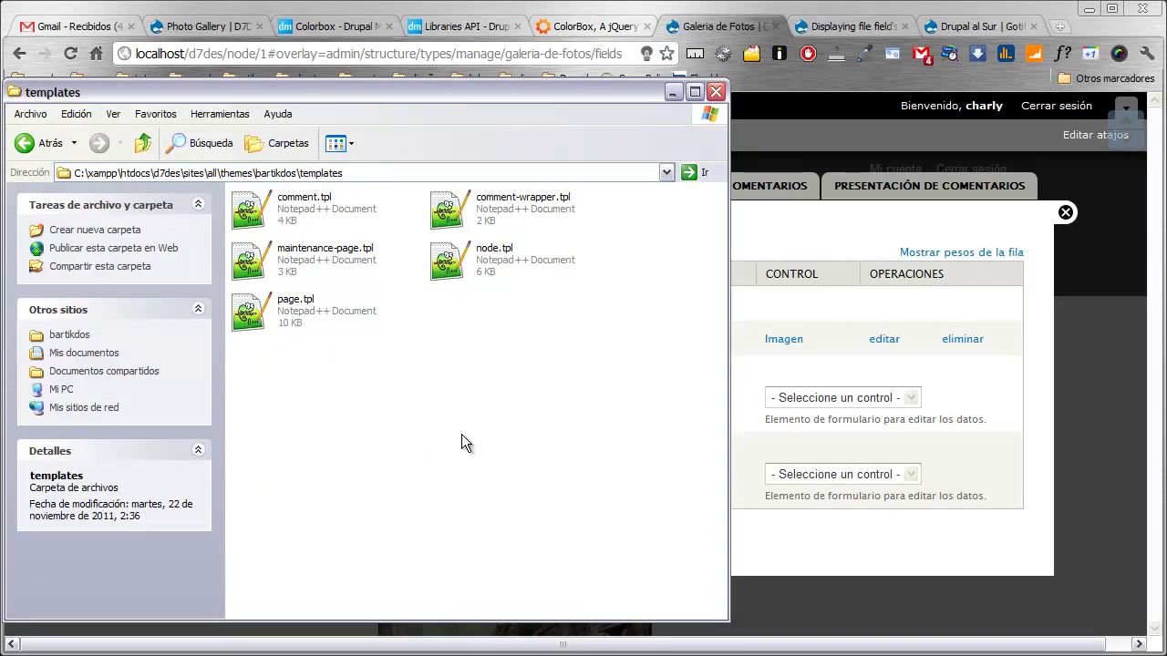
right_click(462, 434)
mouse_move(486, 582)
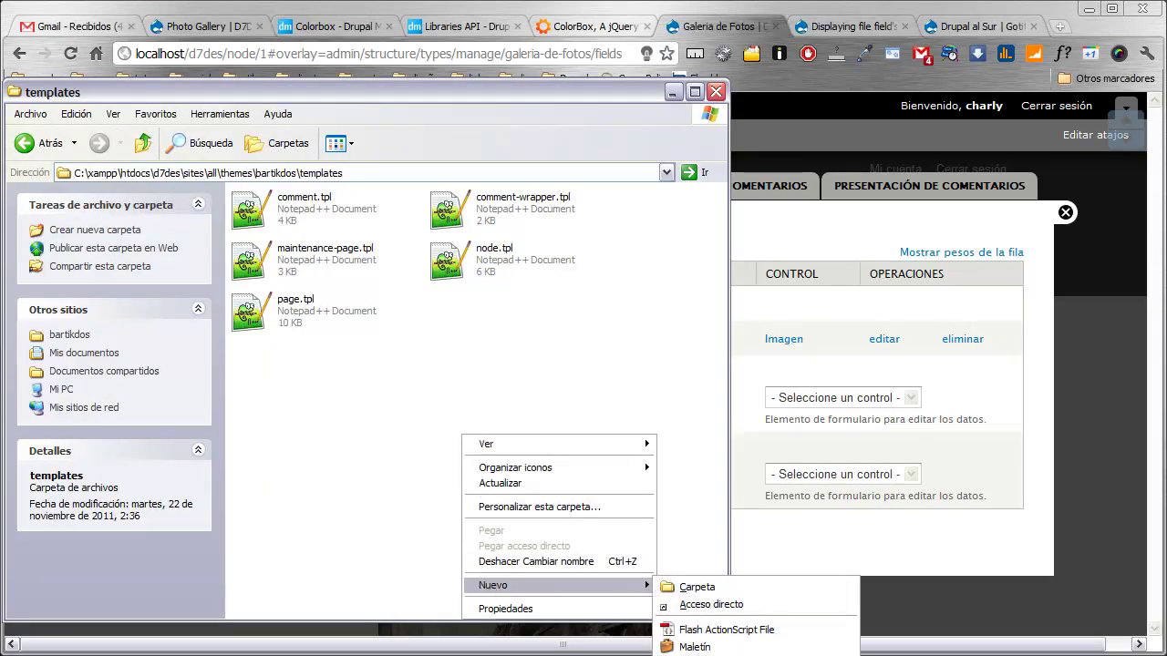
click(720, 654)
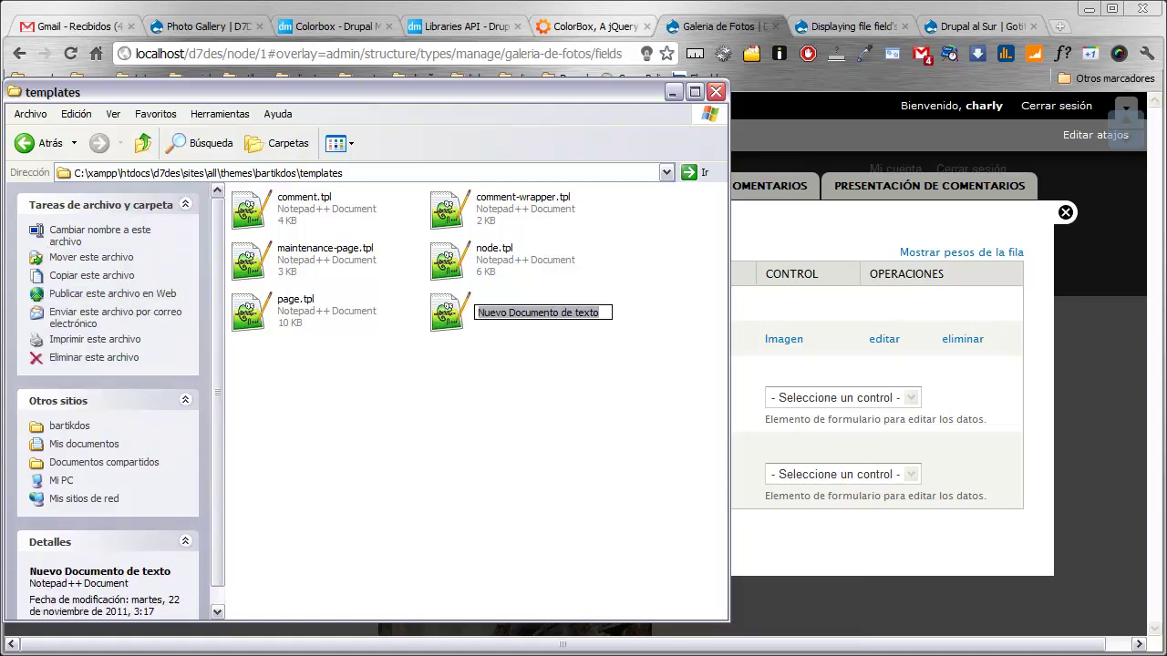
text(field)
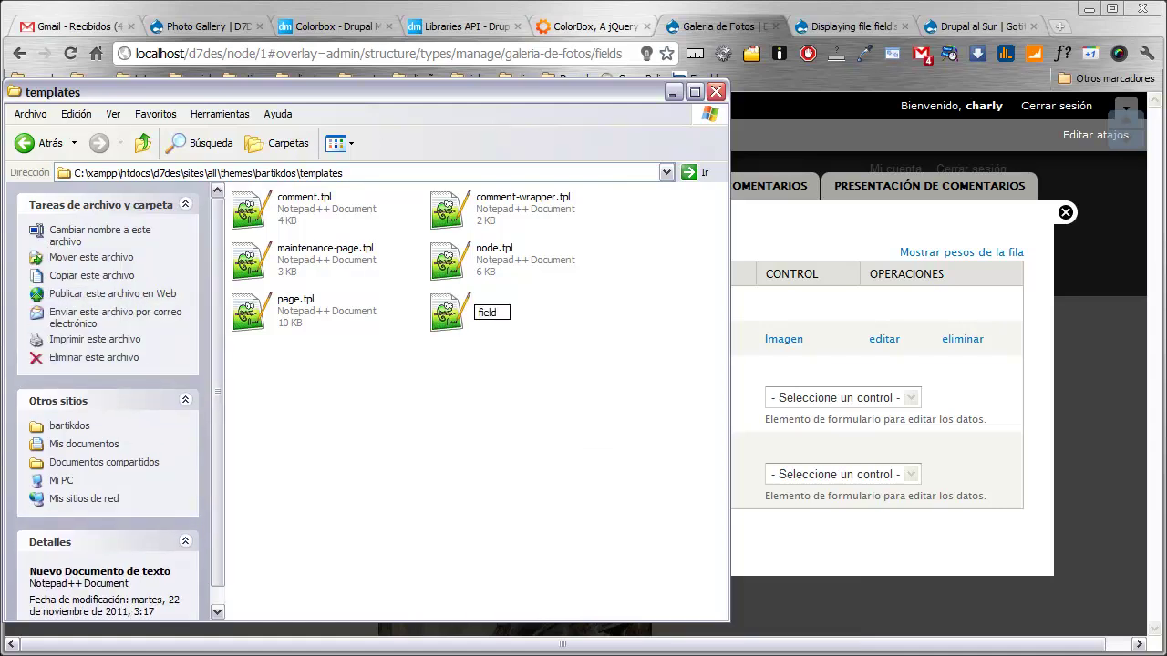
text(--field_galeria_imagen)
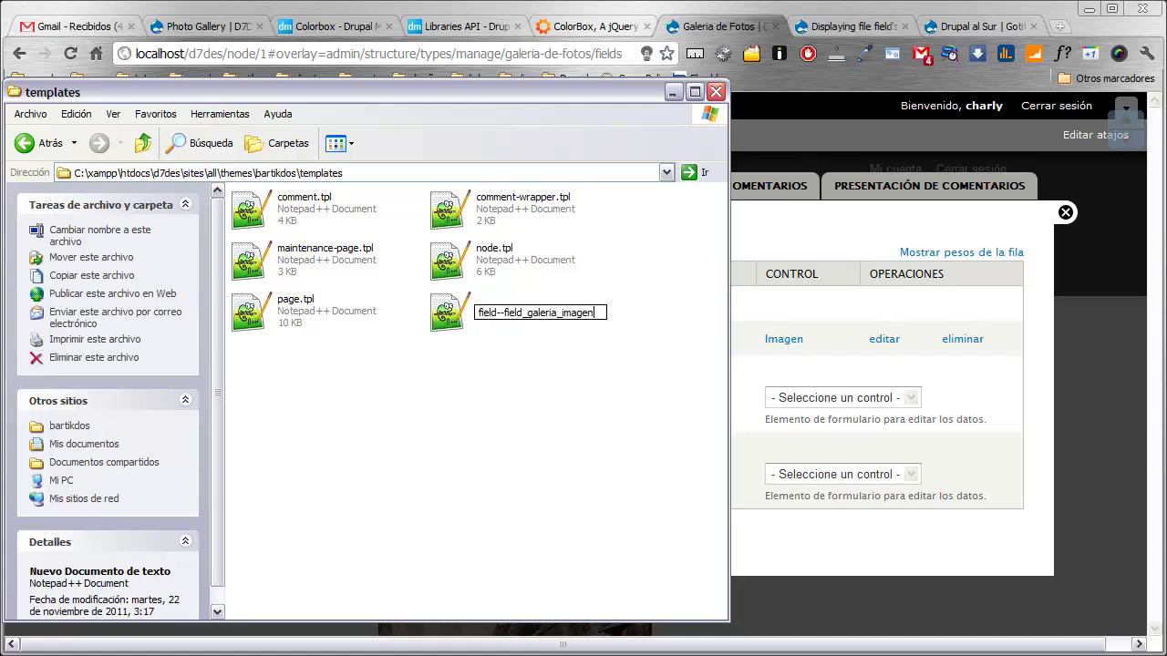
text(.tpl.php)
key(Return)
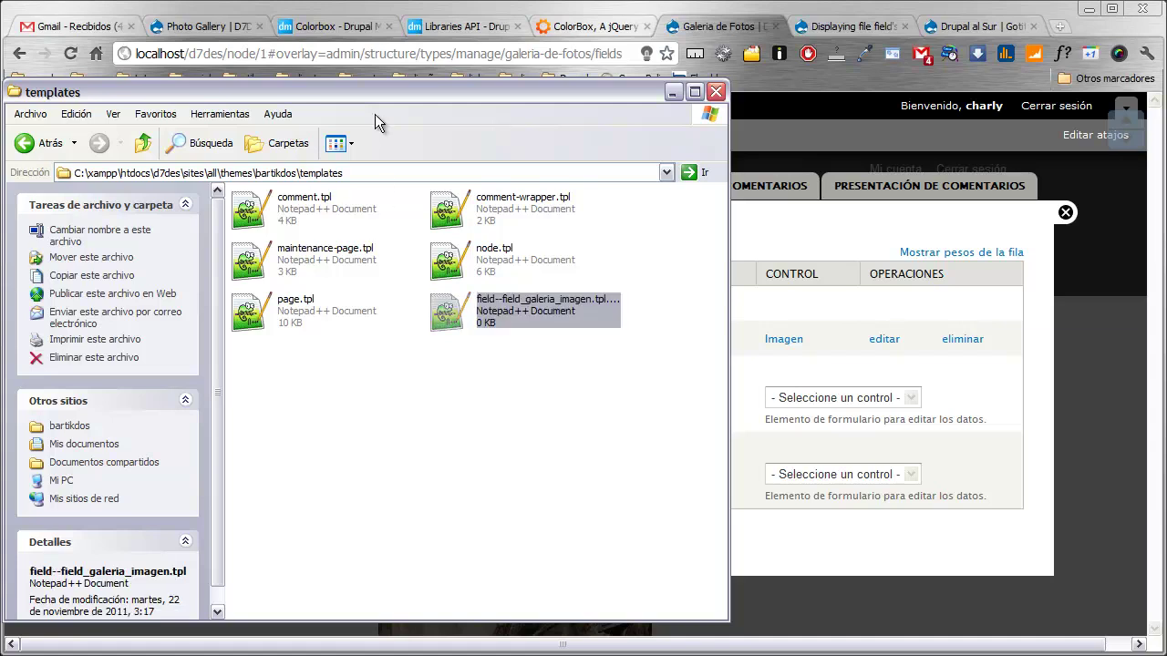
Step: Place the templates window beside the field list and compare the new template's full file name with the Imagen de Galeria field's machine name
drag(380, 92, 813, 128)
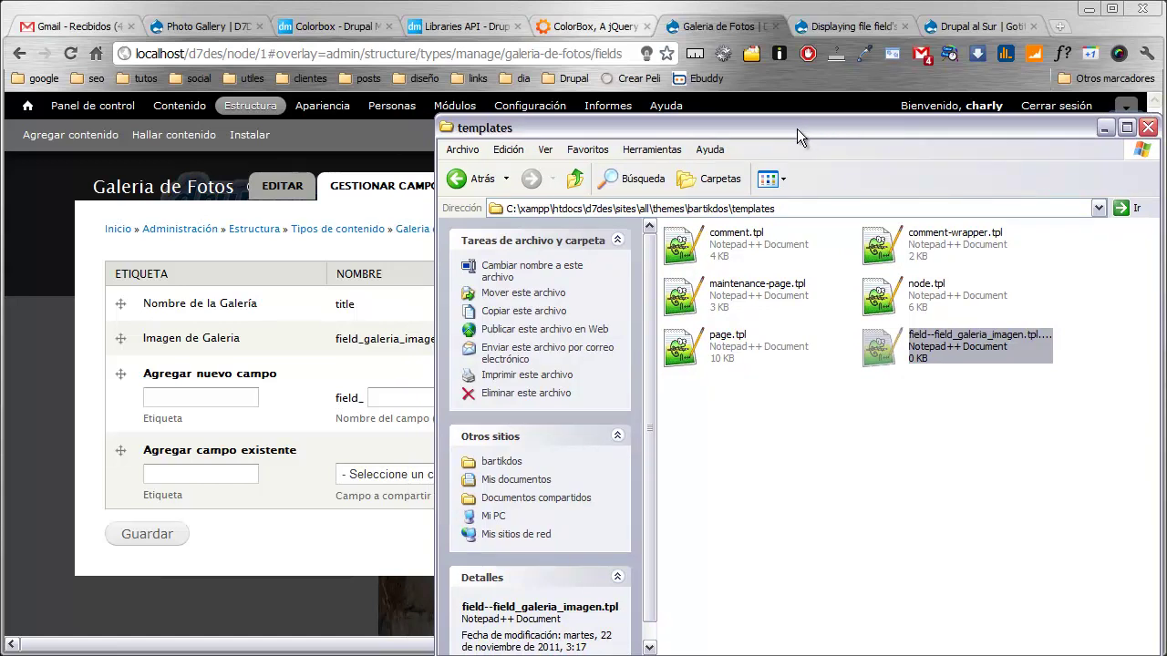
drag(797, 129, 838, 142)
drag(444, 353, 335, 344)
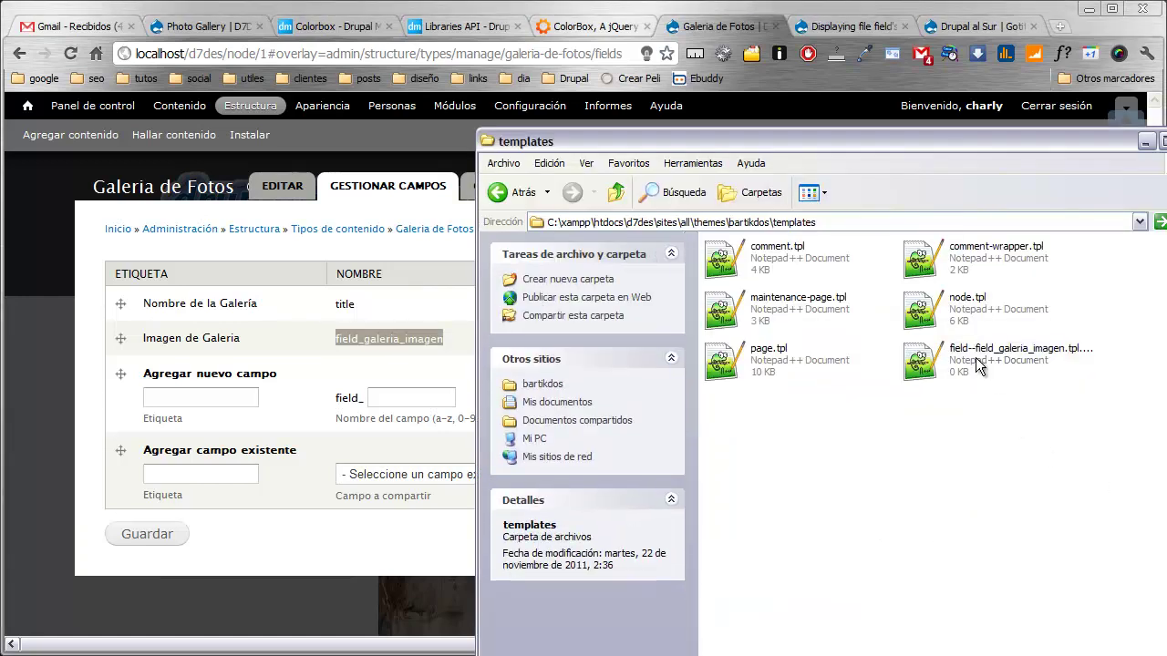
click(974, 357)
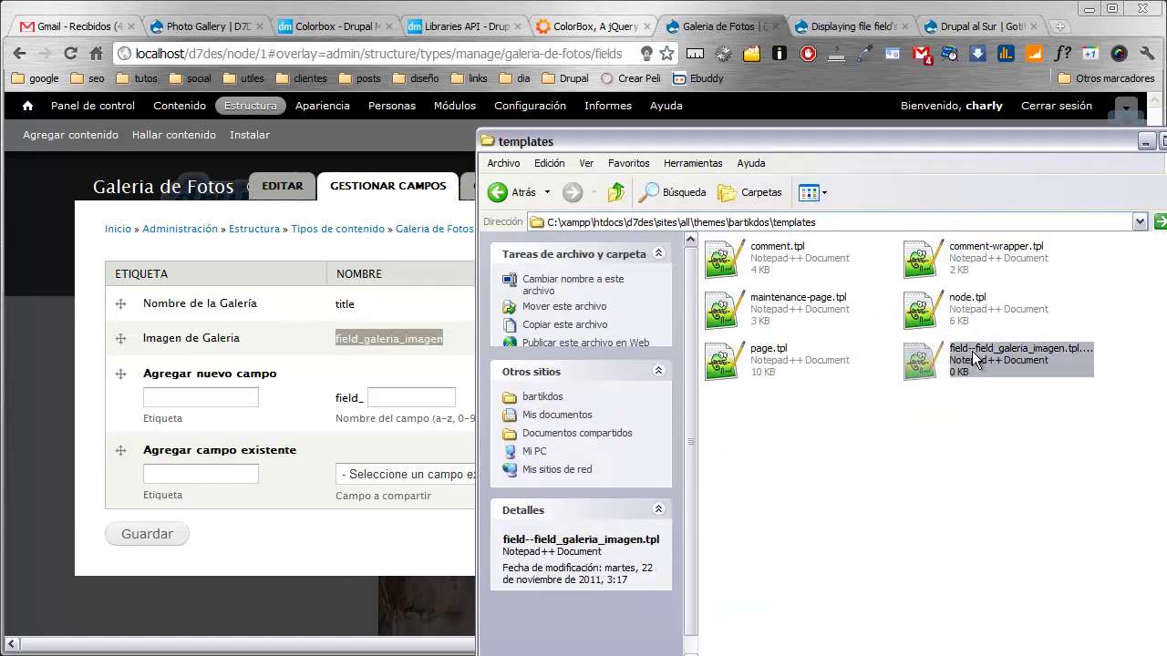
click(973, 355)
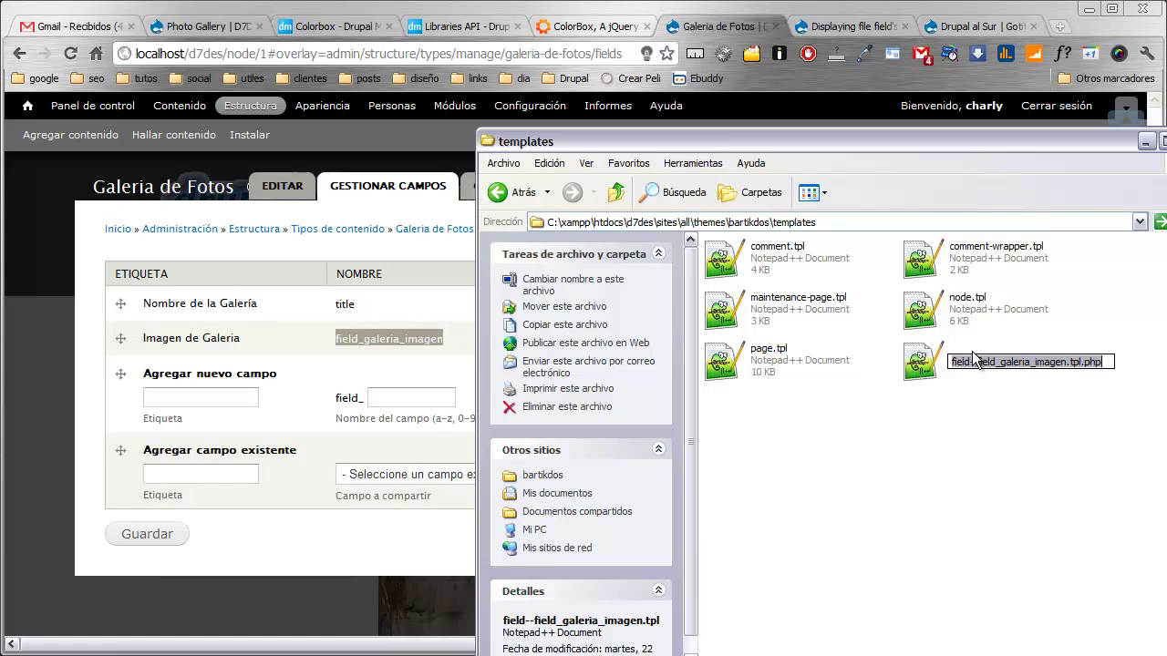